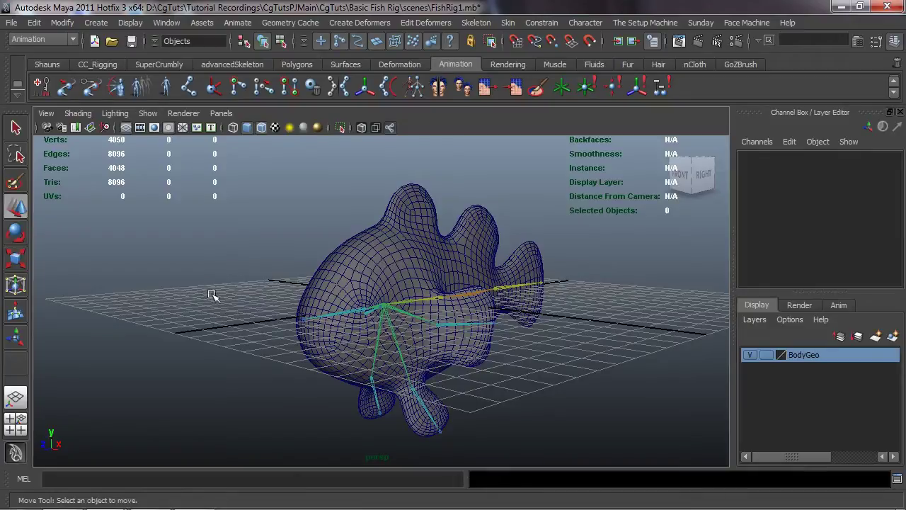
pyautogui.keyDown('alt'); pyautogui.moveTo(219, 301); pyautogui.dragTo(318, 315); pyautogui.keyUp('alt')
pyautogui.keyDown('alt'); pyautogui.moveTo(424, 287); pyautogui.dragTo(309, 311); pyautogui.keyUp('alt')
pyautogui.keyDown('alt'); pyautogui.moveTo(453, 241); pyautogui.dragTo(327, 297); pyautogui.keyUp('alt')
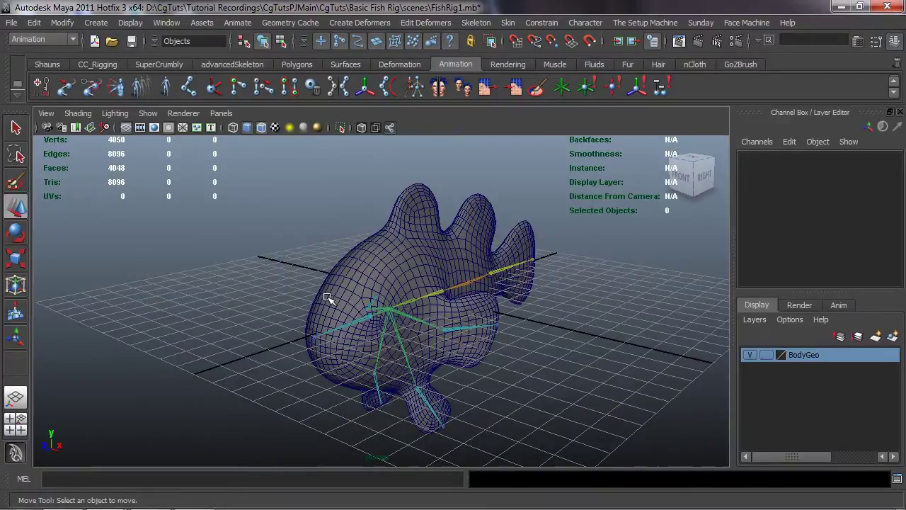
pyautogui.keyDown('alt'); pyautogui.moveTo(259, 263); pyautogui.dragTo(241, 277); pyautogui.keyUp('alt')
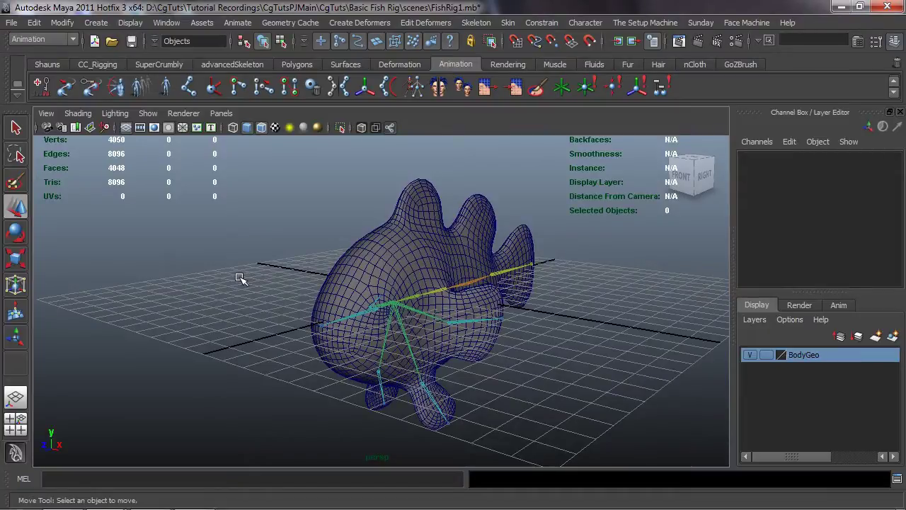
pyautogui.keyDown('alt'); pyautogui.moveTo(237, 278); pyautogui.dragTo(270, 290); pyautogui.keyUp('alt')
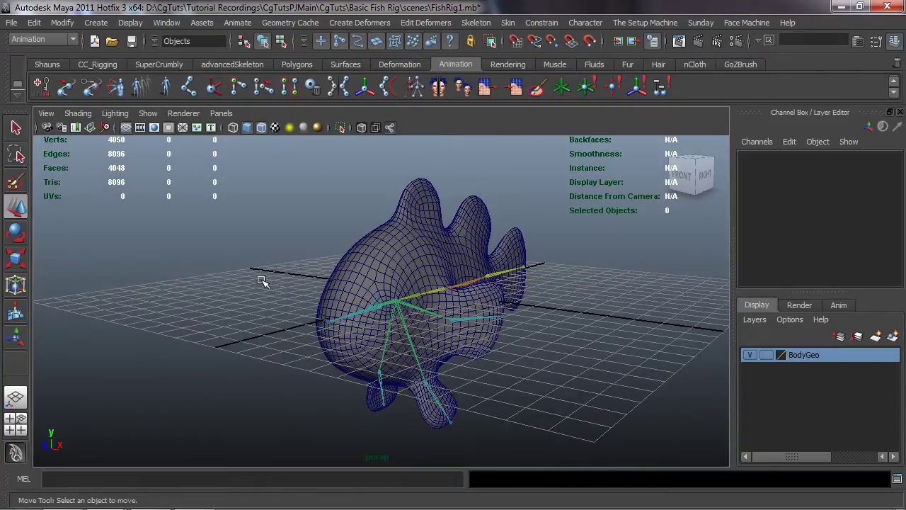
pyautogui.click(96, 22)
pyautogui.moveTo(139, 45)
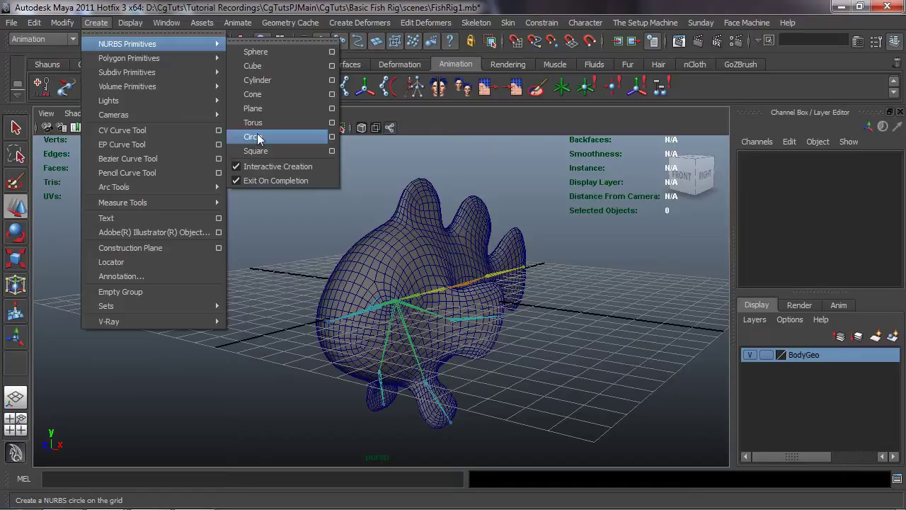
pyautogui.click(265, 241)
pyautogui.keyDown('alt'); pyautogui.moveTo(262, 216); pyautogui.dragTo(257, 221); pyautogui.keyUp('alt')
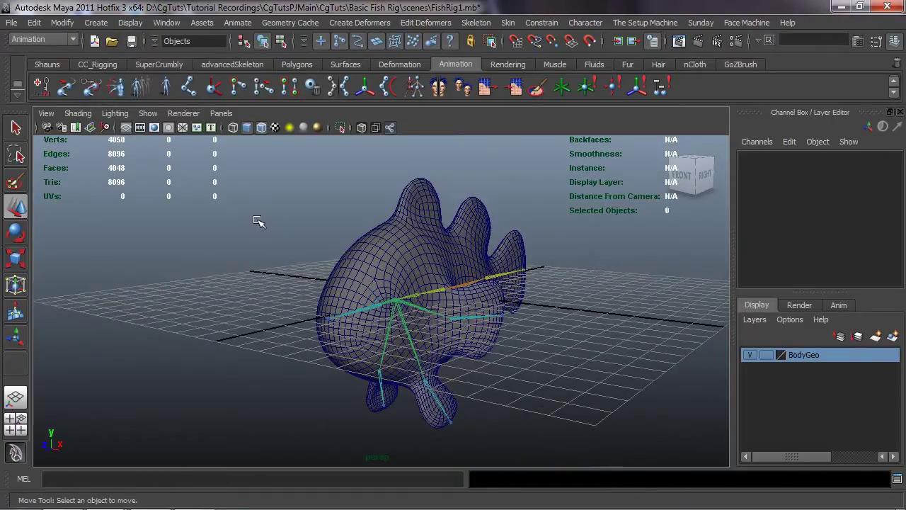
pyautogui.keyDown('alt'); pyautogui.moveTo(253, 267); pyautogui.dragTo(252, 276); pyautogui.keyUp('alt')
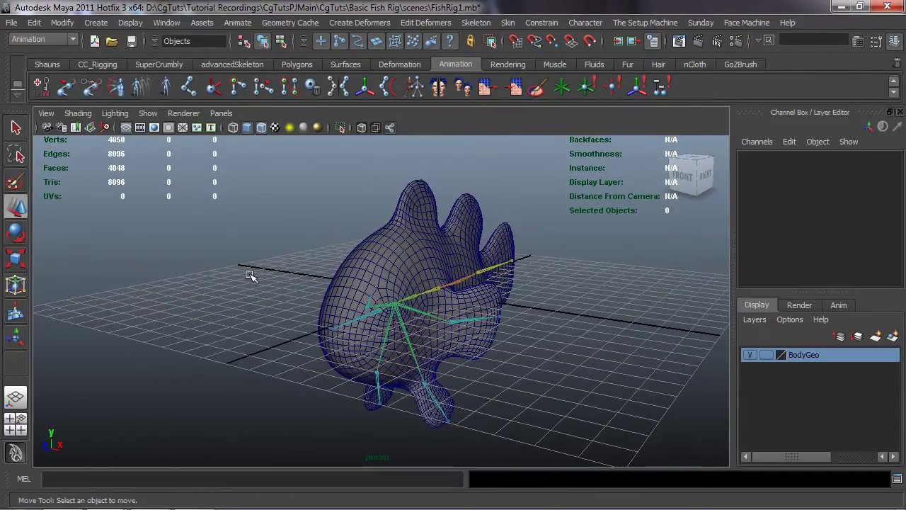
pyautogui.keyDown('alt'); pyautogui.moveTo(237, 279); pyautogui.dragTo(228, 281); pyautogui.keyUp('alt')
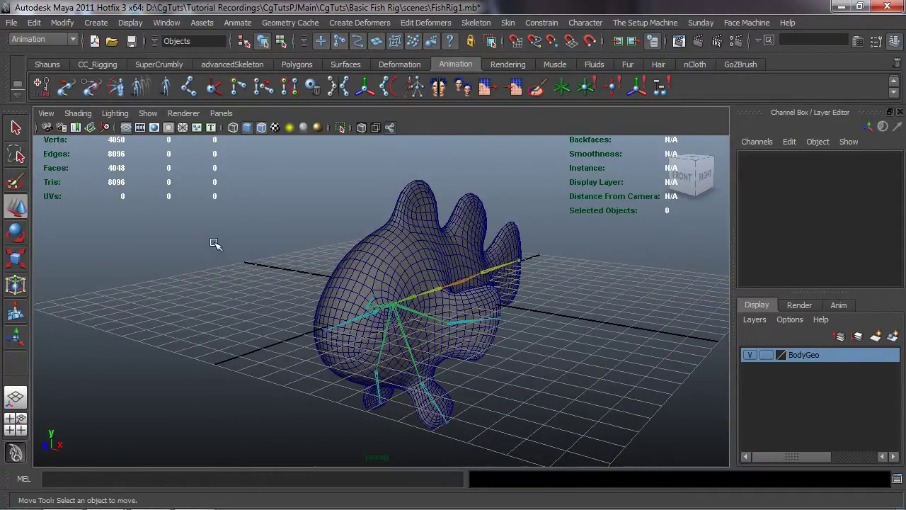
# Step: Launch the MZPrigCC rig controller tool from the Shauns shelf and place its window beside the fish
pyautogui.click(51, 65)
pyautogui.moveTo(231, 257)
pyautogui.keyDown('alt'); pyautogui.mouseDown()
pyautogui.moveTo(212, 240)
pyautogui.moveTo(221, 239)
pyautogui.moveTo(217, 250)
pyautogui.mouseUp(); pyautogui.keyUp('alt')
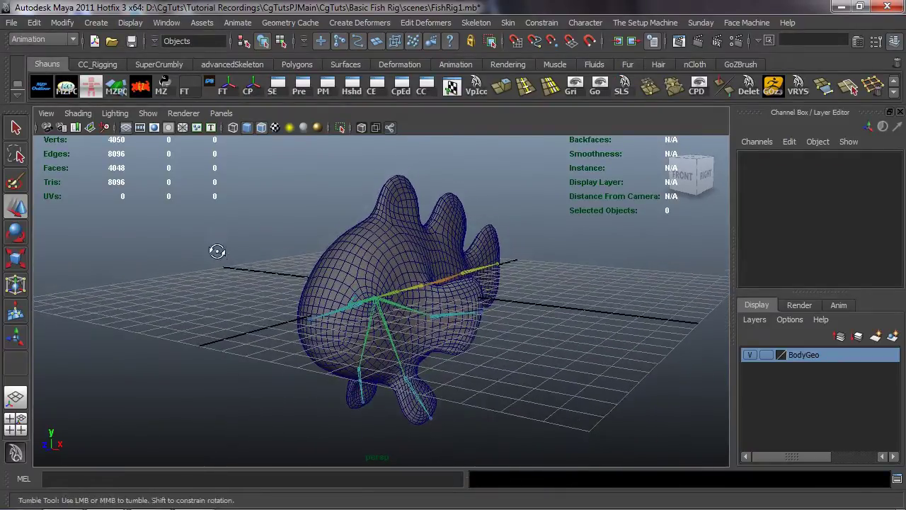
pyautogui.click(65, 89)
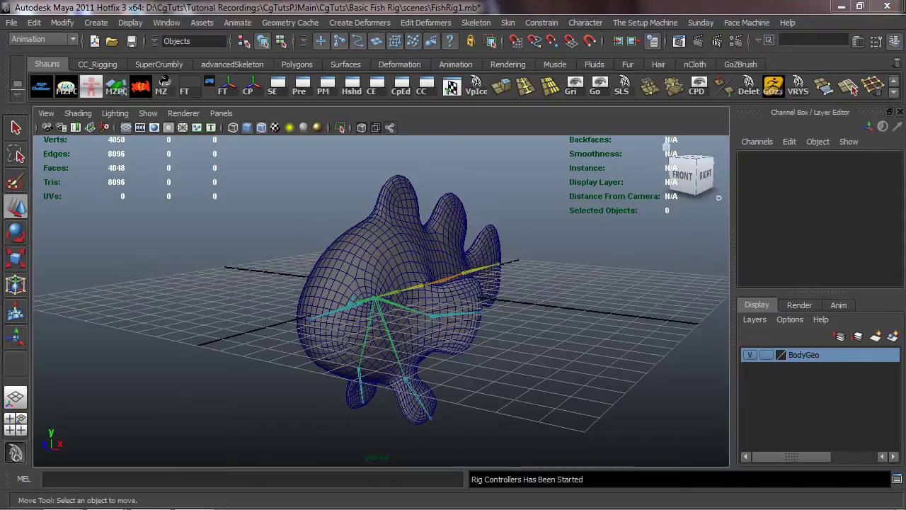
pyautogui.moveTo(782, 223); pyautogui.dragTo(570, 150)
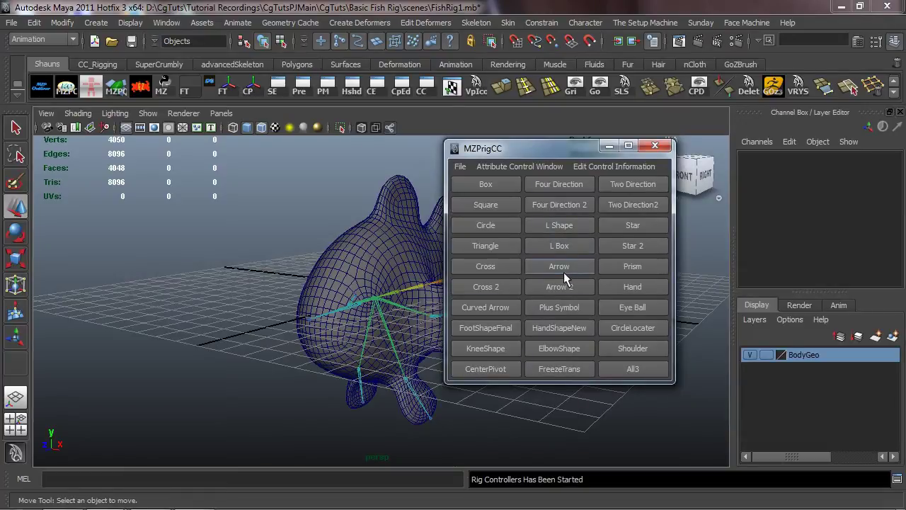
pyautogui.moveTo(537, 143); pyautogui.dragTo(598, 122)
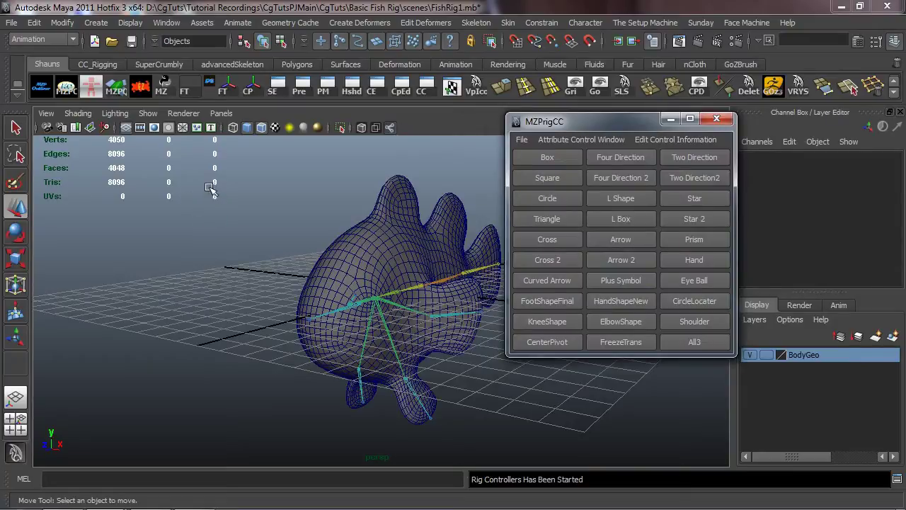
pyautogui.click(162, 86)
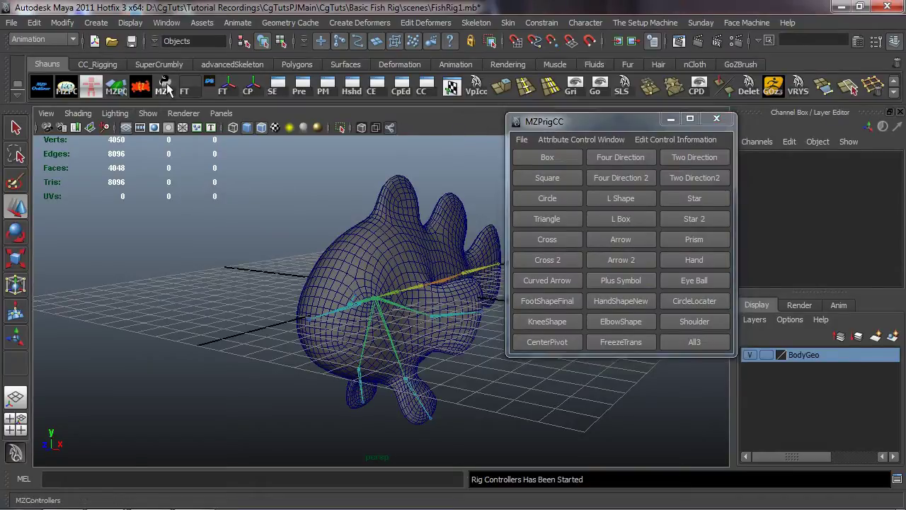
pyautogui.moveTo(180, 159); pyautogui.dragTo(152, 122)
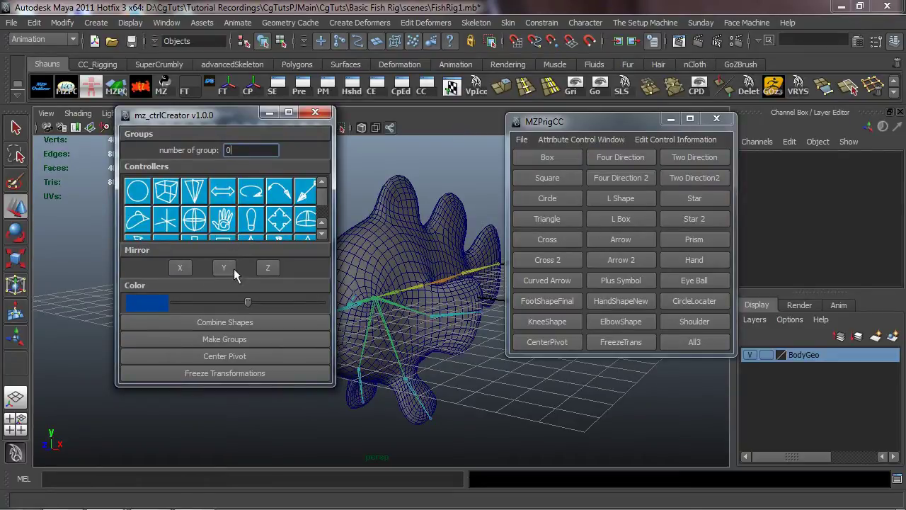
pyautogui.keyDown('alt'); pyautogui.moveTo(417, 286); pyautogui.dragTo(380, 298); pyautogui.keyUp('alt')
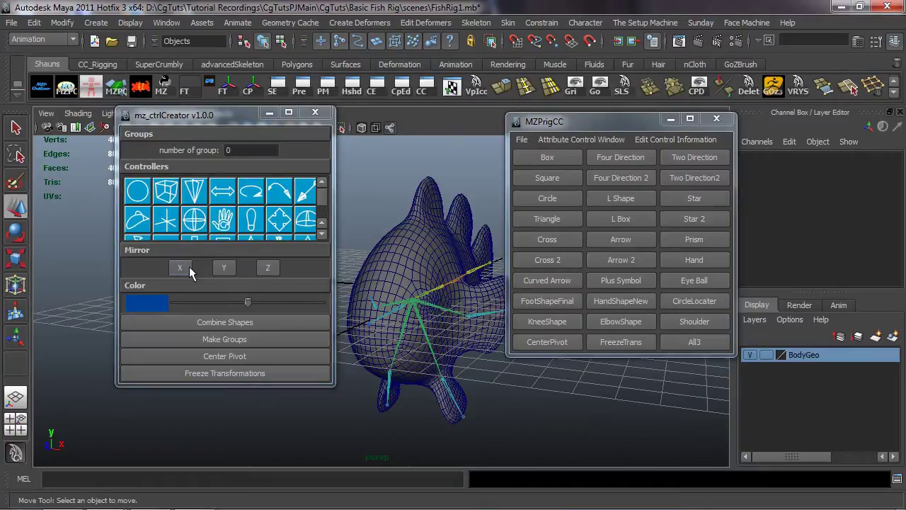
pyautogui.click(315, 112)
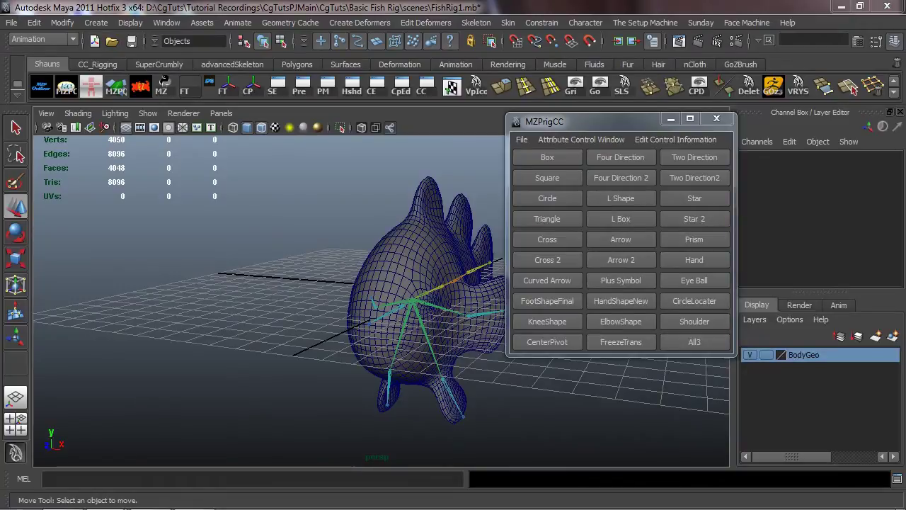
# Step: Move the MZPrigCC window off the fish and examine the body and fin joints of the rig from several angles
pyautogui.moveTo(572, 120); pyautogui.dragTo(723, 111)
pyautogui.keyDown('alt'); pyautogui.moveTo(439, 226); pyautogui.dragTo(408, 251); pyautogui.keyUp('alt')
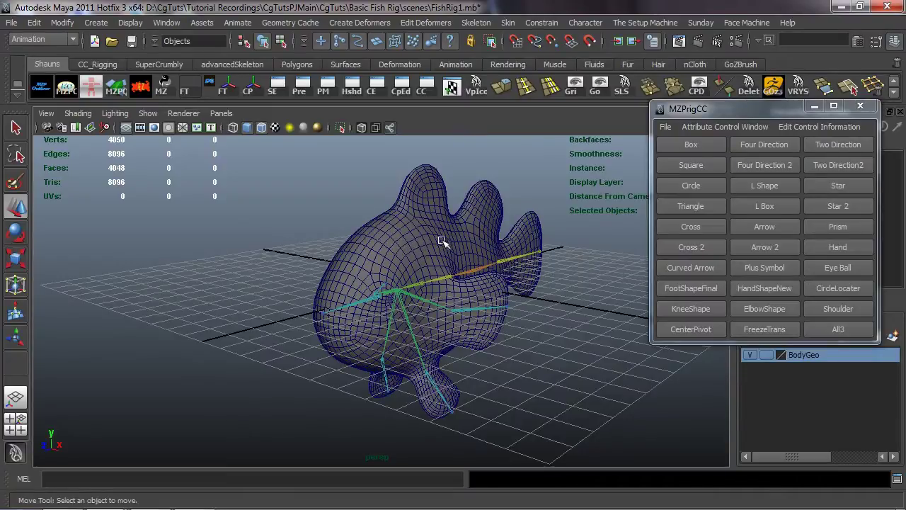
pyautogui.keyDown('alt'); pyautogui.moveTo(458, 228); pyautogui.dragTo(459, 238); pyautogui.keyUp('alt')
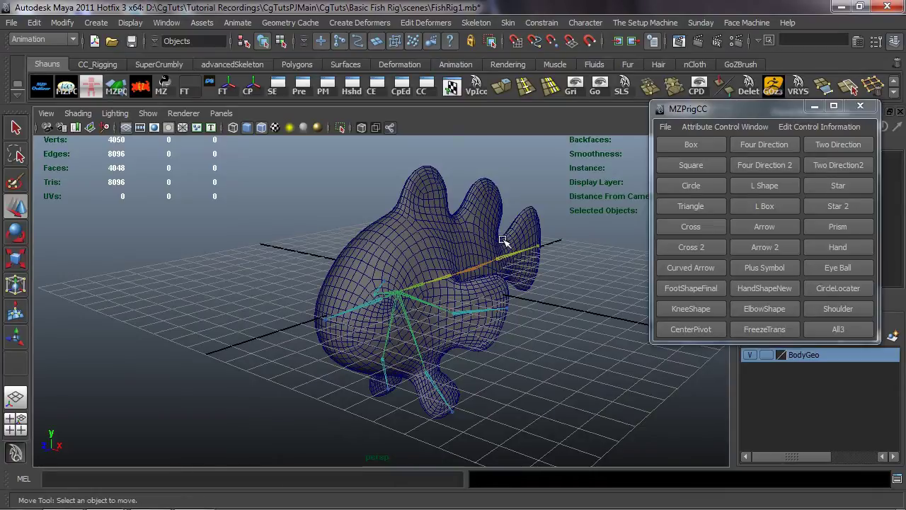
pyautogui.keyDown('alt'); pyautogui.moveTo(501, 240); pyautogui.dragTo(429, 314); pyautogui.keyUp('alt')
pyautogui.click(440, 304)
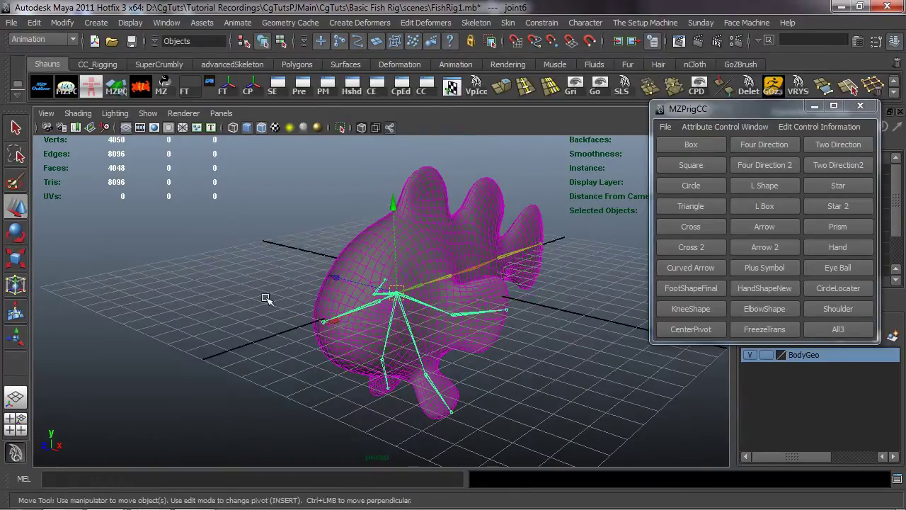
pyautogui.click(306, 306)
pyautogui.keyDown('alt'); pyautogui.moveTo(304, 307); pyautogui.dragTo(355, 270); pyautogui.keyUp('alt')
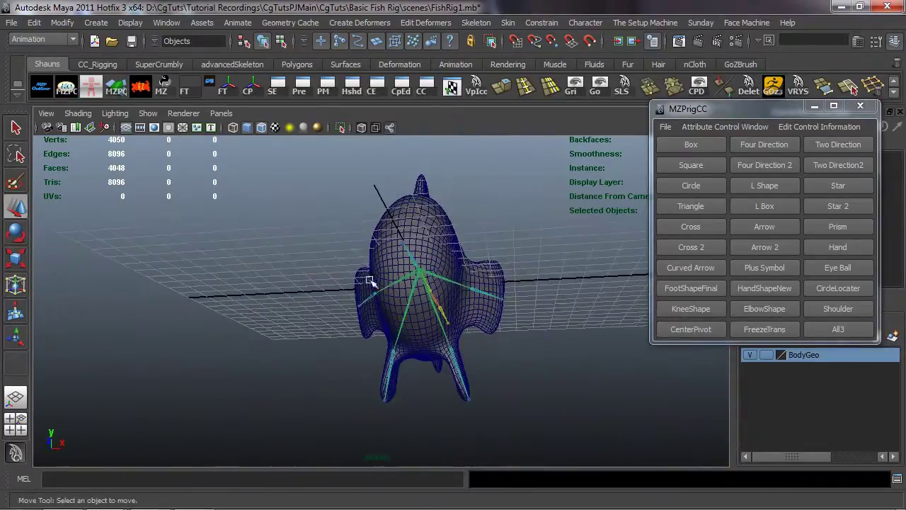
pyautogui.keyDown('alt'); pyautogui.moveTo(450, 354); pyautogui.dragTo(414, 356); pyautogui.keyUp('alt')
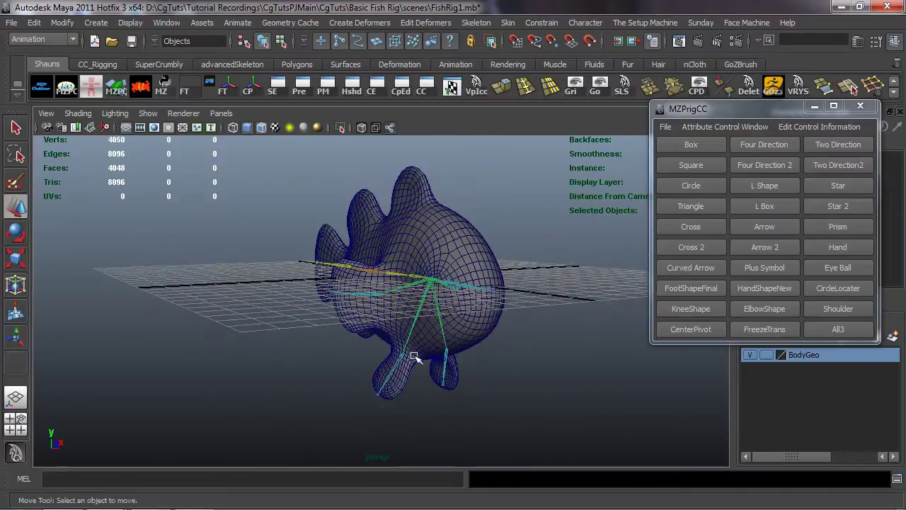
pyautogui.keyDown('alt'); pyautogui.moveTo(380, 310); pyautogui.dragTo(457, 313); pyautogui.keyUp('alt')
pyautogui.keyDown('alt'); pyautogui.moveTo(536, 297); pyautogui.dragTo(428, 283); pyautogui.keyUp('alt')
pyautogui.keyDown('alt'); pyautogui.moveTo(272, 295); pyautogui.dragTo(383, 290); pyautogui.keyUp('alt')
pyautogui.keyDown('alt'); pyautogui.moveTo(582, 277); pyautogui.dragTo(487, 319); pyautogui.keyUp('alt')
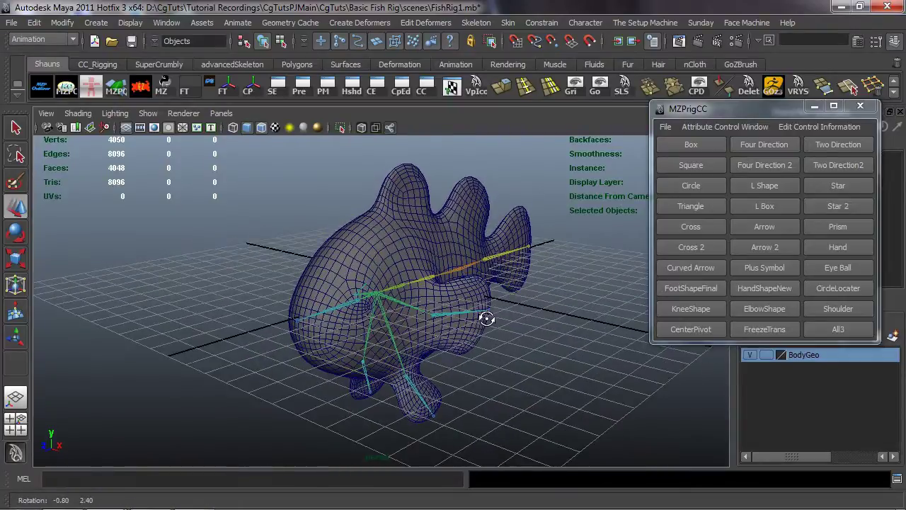
# Step: Create a Circle control curve with MZPrigCC and inspect it inside the fish in wireframe display
pyautogui.click(683, 185)
pyautogui.keyDown('alt'); pyautogui.moveTo(570, 243); pyautogui.dragTo(511, 295); pyautogui.keyUp('alt')
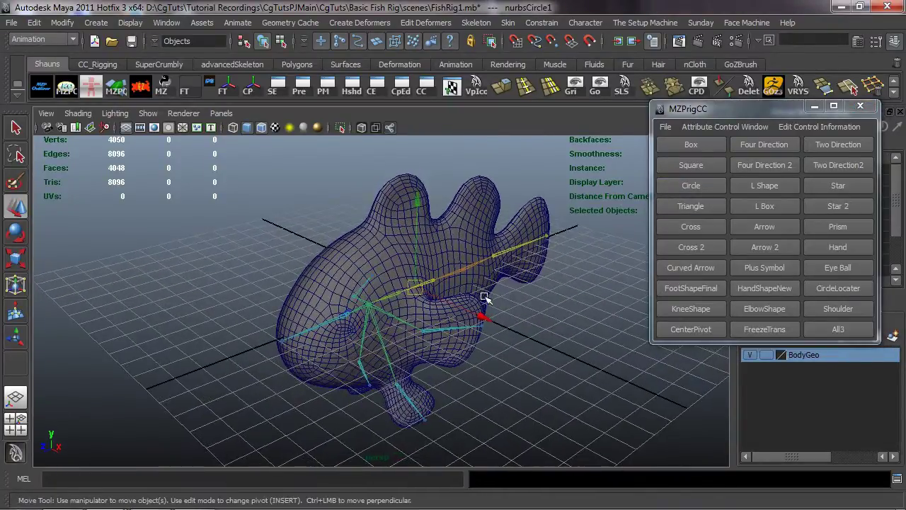
pyautogui.press('4')
pyautogui.scroll(5, 433, 346)
pyautogui.keyDown('alt'); pyautogui.moveTo(432, 346); pyautogui.dragTo(462, 271); pyautogui.keyUp('alt')
pyautogui.scroll(-5, 445, 306)
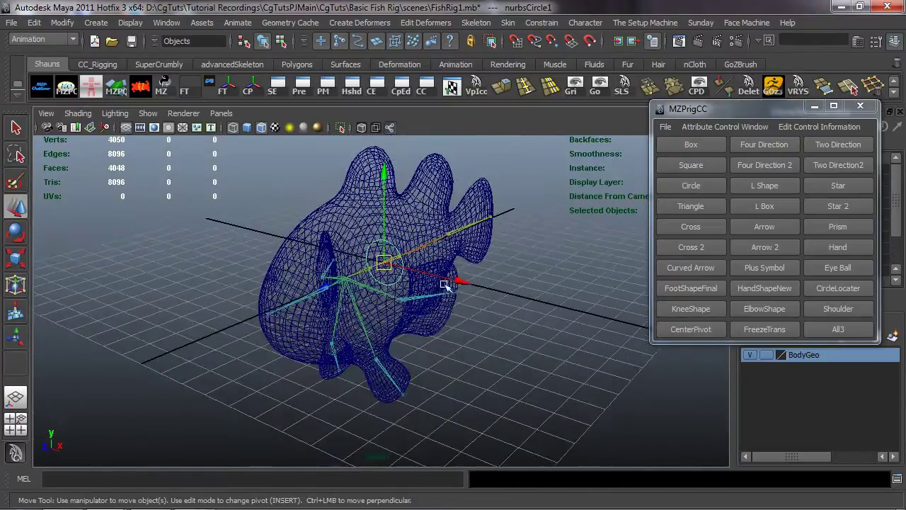
# Step: Return the view to shaded display with the Channel Box uncovered, and set the BodyGeo display layer to Reference
pyautogui.moveTo(726, 111); pyautogui.dragTo(82, 38)
pyautogui.keyDown('alt'); pyautogui.moveTo(358, 286); pyautogui.dragTo(411, 312, button='middle'); pyautogui.keyUp('alt')
pyautogui.keyDown('alt'); pyautogui.moveTo(411, 312); pyautogui.dragTo(398, 305); pyautogui.keyUp('alt')
pyautogui.press('5')
pyautogui.scroll(5, 370, 324)
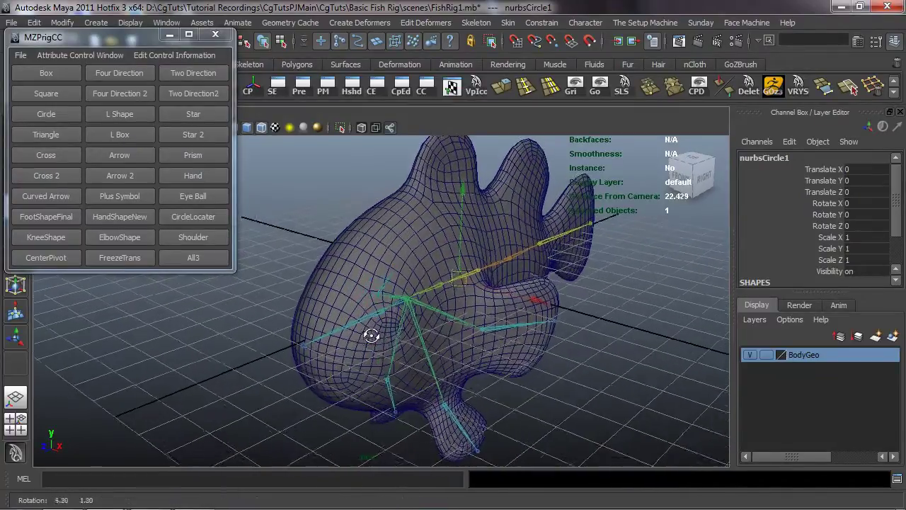
pyautogui.scroll(4, 356, 326)
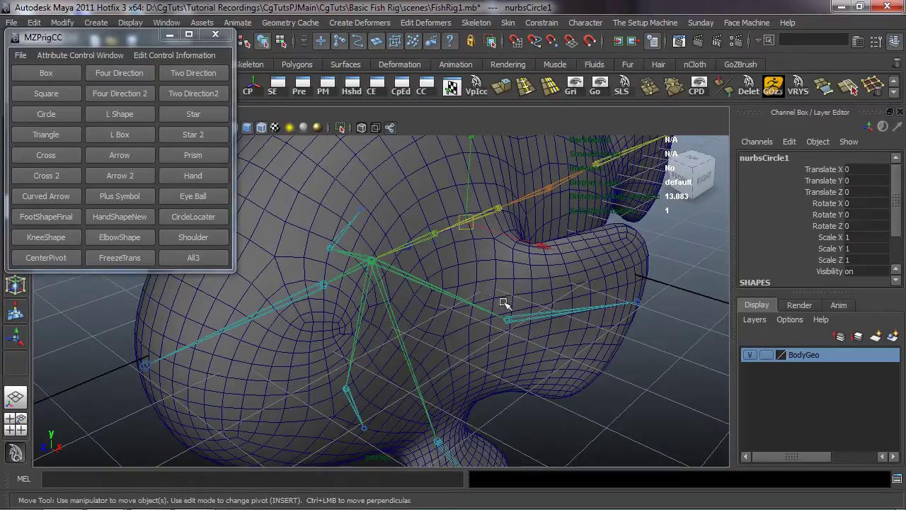
pyautogui.click(765, 355)
pyautogui.click(765, 355)
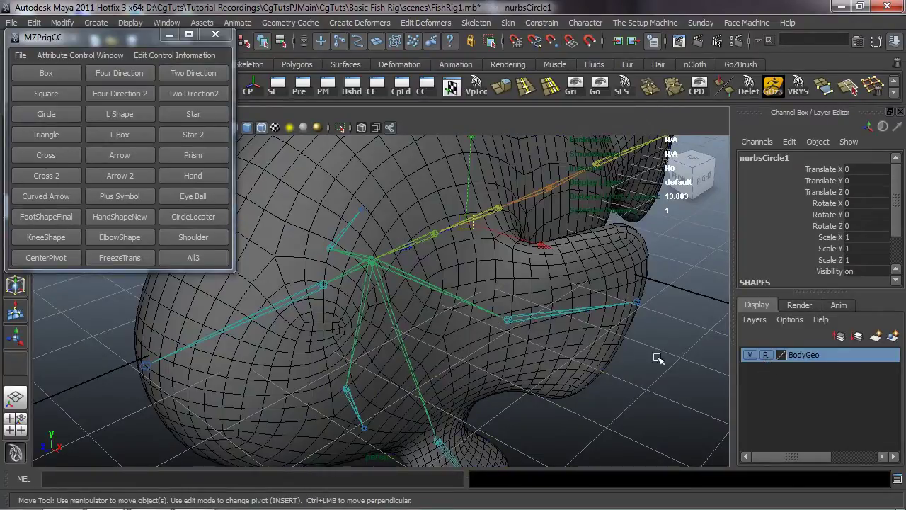
# Step: Snap the circle control onto the side fin joint L_R_F_S_1
pyautogui.keyDown('alt'); pyautogui.moveTo(480, 331); pyautogui.dragTo(489, 331); pyautogui.keyUp('alt')
pyautogui.press('v')
pyautogui.click(513, 322)
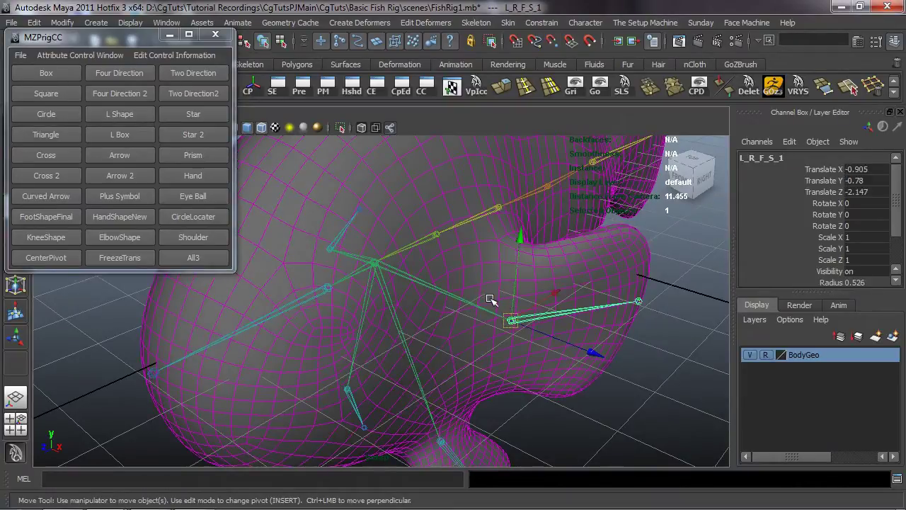
pyautogui.hotkey('ctrl', 'z')
pyautogui.moveTo(500, 303); pyautogui.dragTo(509, 320, button='middle')
# Step: Rotate the circle control to about -87 degrees in Y and scale it uniformly to about 1.54 around the side fin
pyautogui.keyDown('alt'); pyautogui.moveTo(512, 333); pyautogui.dragTo(480, 361); pyautogui.keyUp('alt')
pyautogui.press('e')
pyautogui.moveTo(534, 392); pyautogui.dragTo(533, 350)
pyautogui.press('r')
pyautogui.moveTo(550, 301); pyautogui.dragTo(448, 361)
pyautogui.keyDown('alt'); pyautogui.moveTo(489, 379); pyautogui.dragTo(417, 317); pyautogui.keyUp('alt')
# Step: Center the pivot, delete the history and freeze the transformations of the fin circle control using the custom shelf script
pyautogui.moveTo(130, 41); pyautogui.dragTo(125, 160)
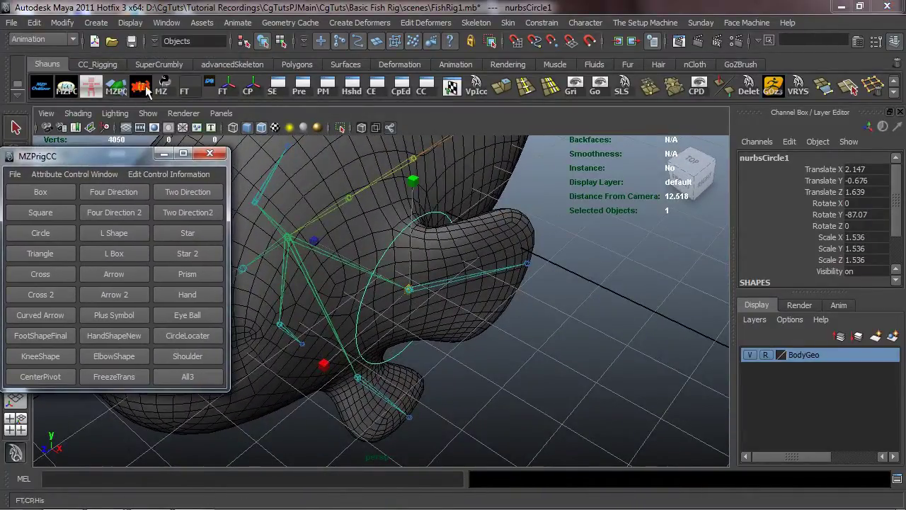
pyautogui.keyDown('alt'); pyautogui.moveTo(414, 257); pyautogui.dragTo(443, 269, button='middle'); pyautogui.keyUp('alt')
pyautogui.keyDown('alt'); pyautogui.moveTo(443, 269); pyautogui.dragTo(423, 267); pyautogui.keyUp('alt')
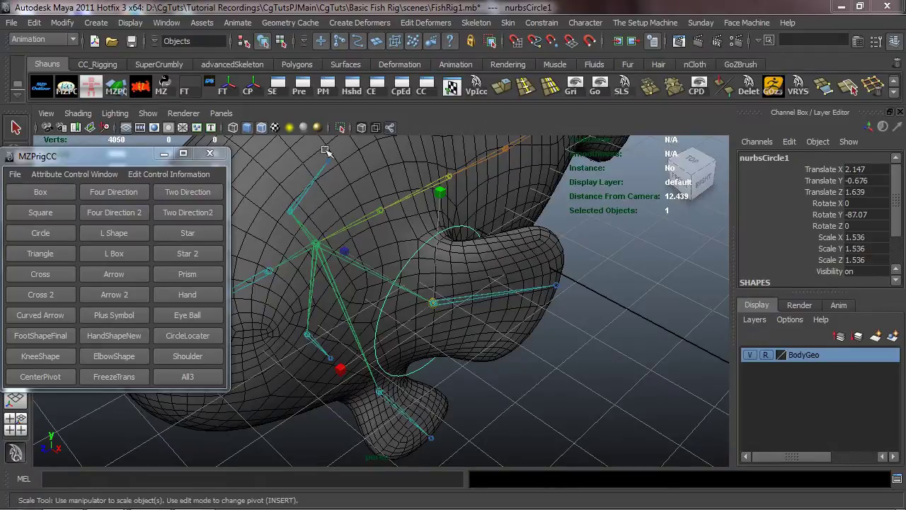
pyautogui.click(183, 86)
# Step: Open the Script Editor and highlight the CenterPivot, DeleteHistory and FreezeTransformations commands in the history
pyautogui.click(896, 479)
pyautogui.moveTo(666, 109); pyautogui.dragTo(502, 104)
pyautogui.moveTo(534, 187); pyautogui.dragTo(422, 159)
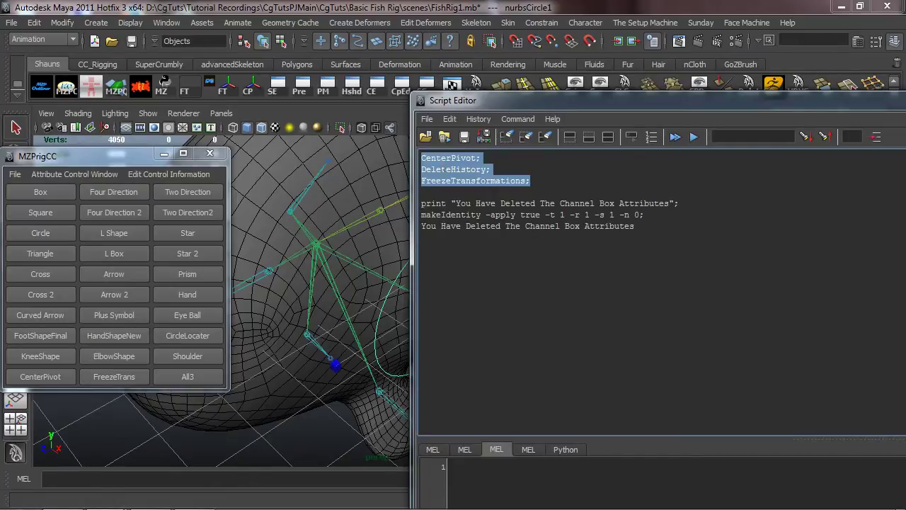
pyautogui.moveTo(504, 99); pyautogui.dragTo(383, 58)
# Step: Freeze the circle control's transformations to log the command, and clear the Script Editor output
pyautogui.click(61, 23)
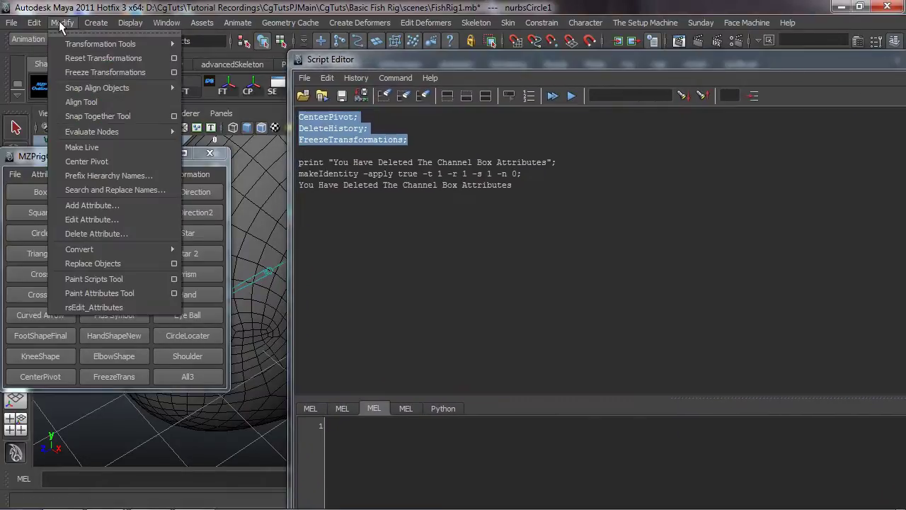
pyautogui.click(80, 72)
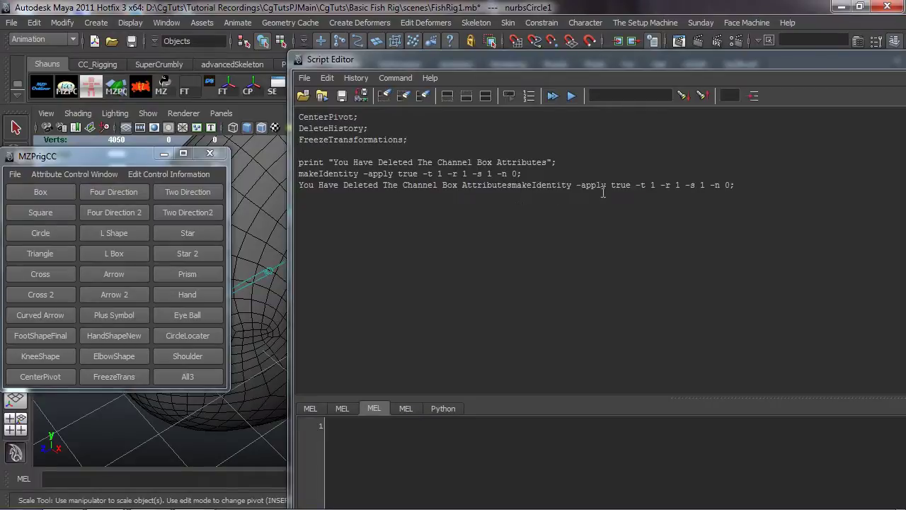
pyautogui.click(422, 95)
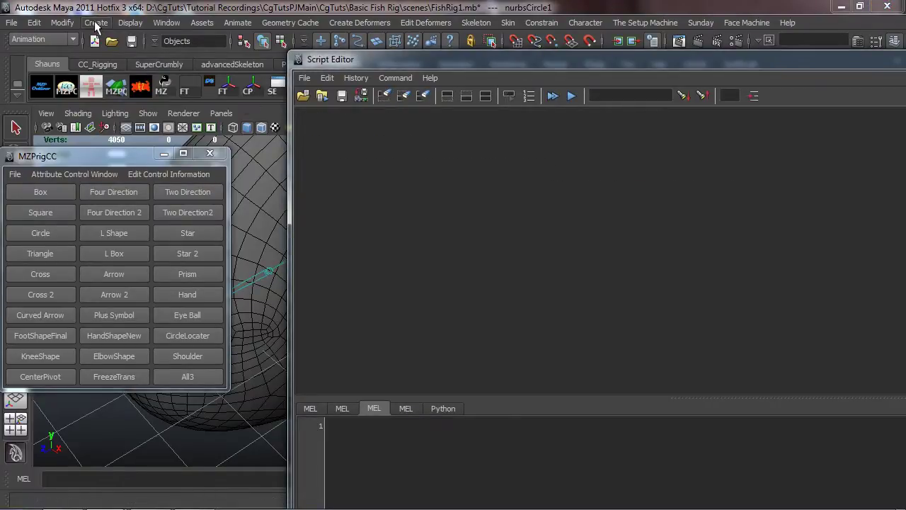
# Step: Freeze the circle control's transformations again so its MEL command is logged alone in the Script Editor
pyautogui.click(71, 21)
pyautogui.click(86, 73)
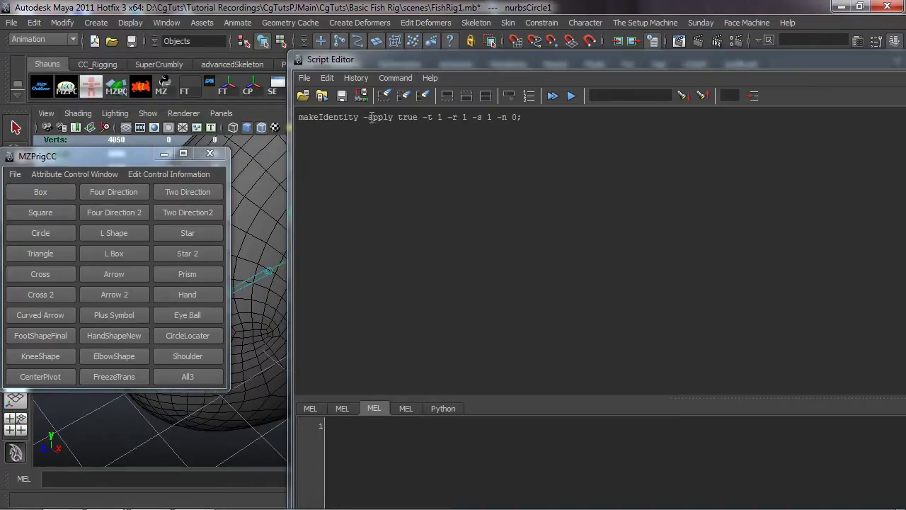
pyautogui.click(356, 78)
pyautogui.click(352, 113)
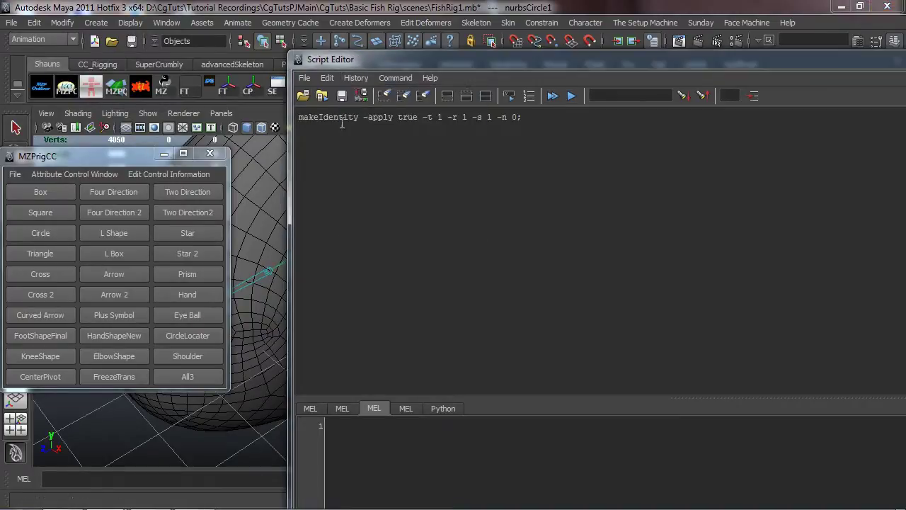
# Step: Clear the Script Editor output, then freeze the circle control's transformations and highlight the FreezeTransformations command in the history
pyautogui.click(420, 95)
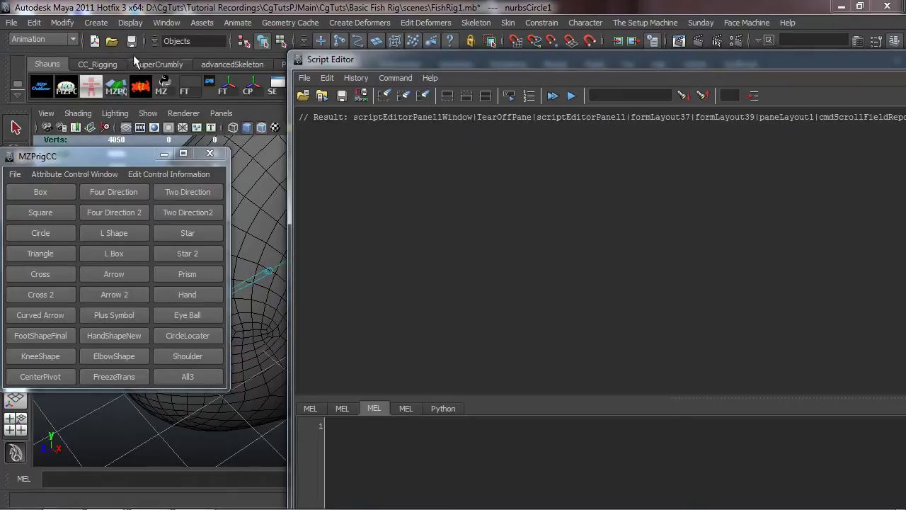
pyautogui.click(62, 23)
pyautogui.click(83, 73)
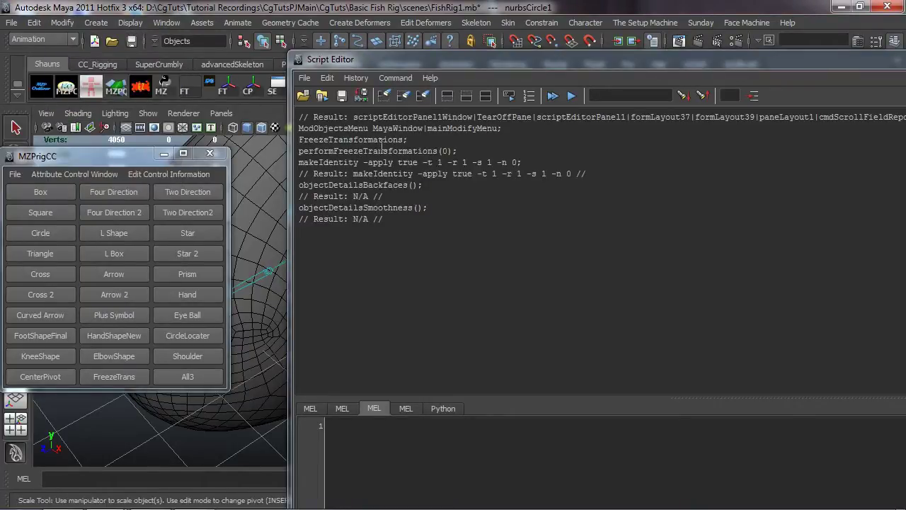
pyautogui.moveTo(409, 140); pyautogui.dragTo(297, 140)
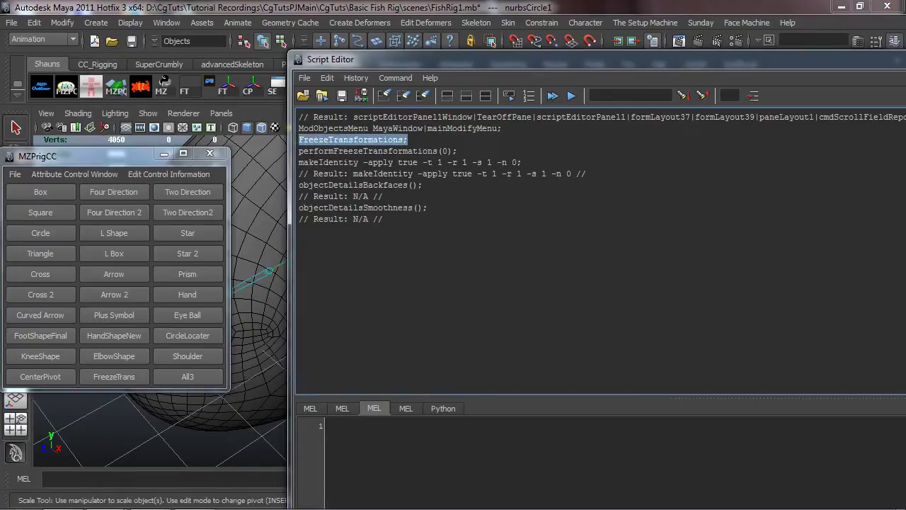
# Step: Turn off Echo All Commands and close the Script Editor with its output cleared
pyautogui.click(327, 77)
pyautogui.moveTo(355, 78)
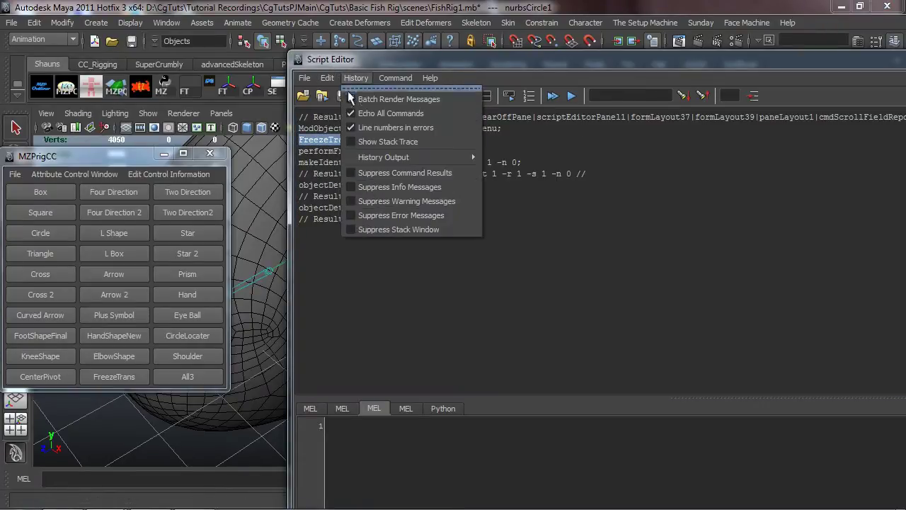
pyautogui.click(358, 110)
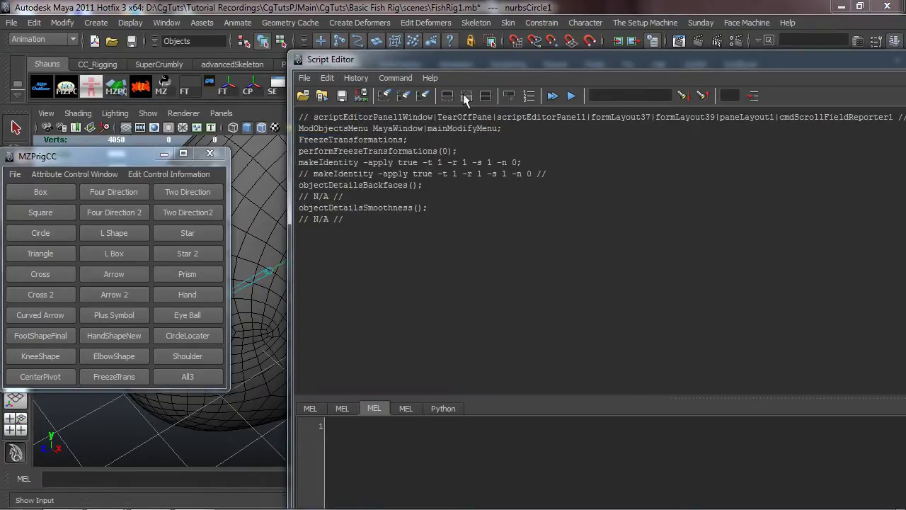
pyautogui.click(422, 94)
pyautogui.moveTo(905, 59); pyautogui.dragTo(621, 113)
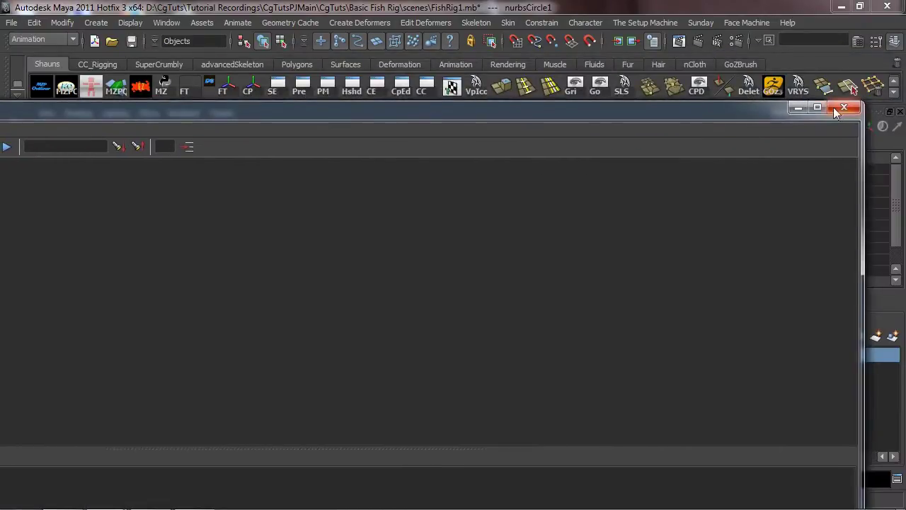
pyautogui.click(858, 111)
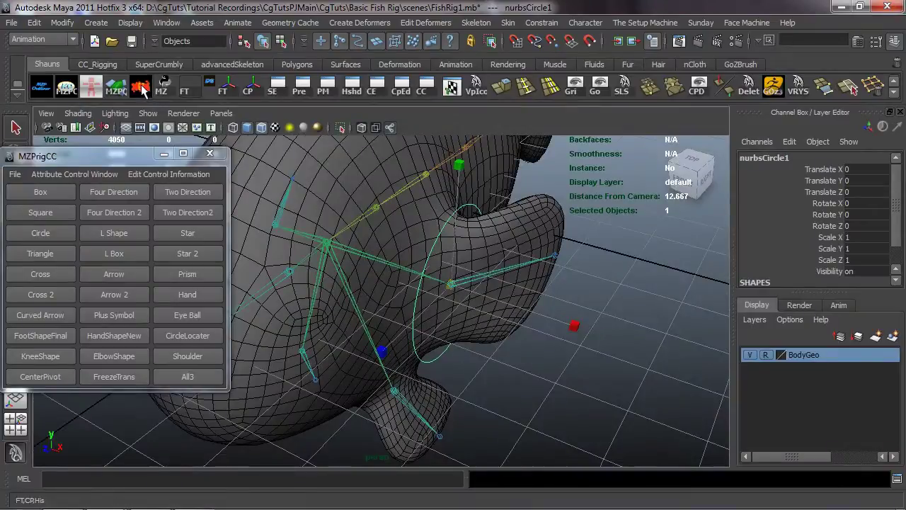
# Step: Rename the fin's circle control to CC_L_Fin_CTRL
pyautogui.keyDown('alt'); pyautogui.moveTo(344, 253); pyautogui.dragTo(376, 267); pyautogui.keyUp('alt')
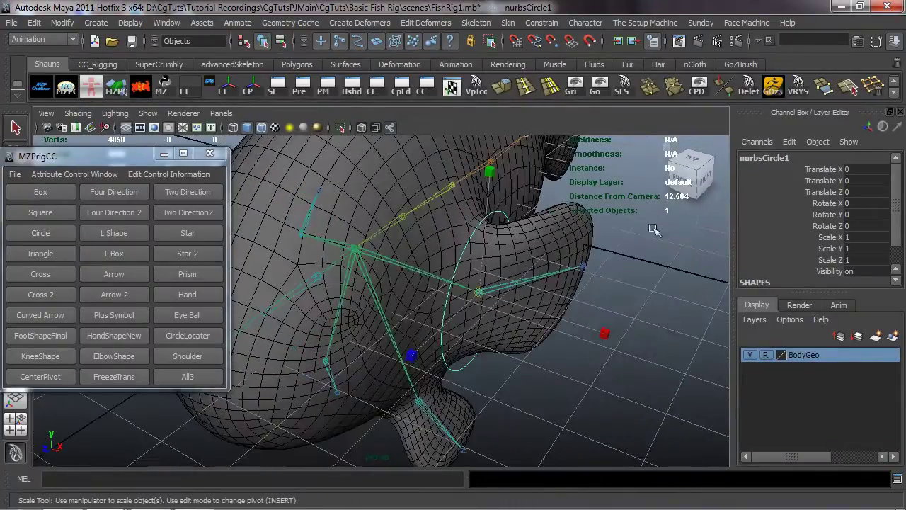
pyautogui.doubleClick(764, 157)
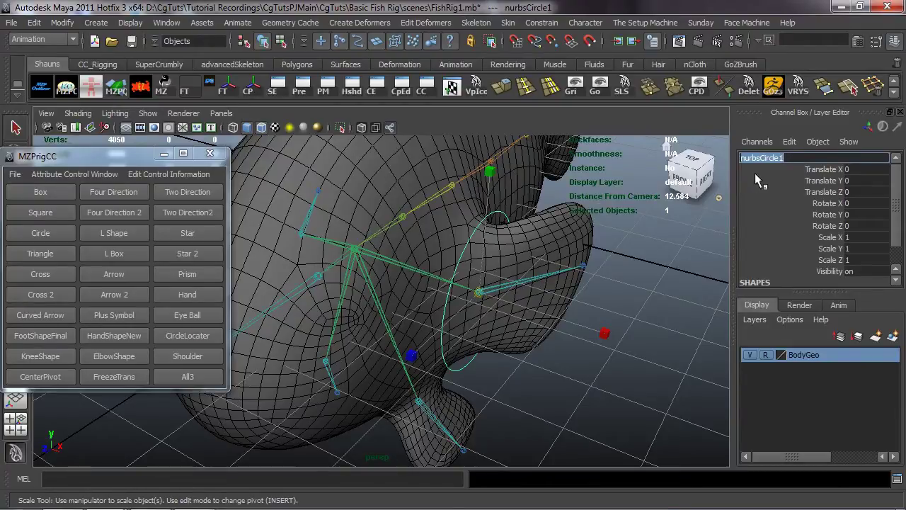
pyautogui.write('CC_L_Fin_CTRL')
pyautogui.press('Return')
pyautogui.keyDown('alt'); pyautogui.moveTo(637, 234); pyautogui.dragTo(463, 254); pyautogui.keyUp('alt')
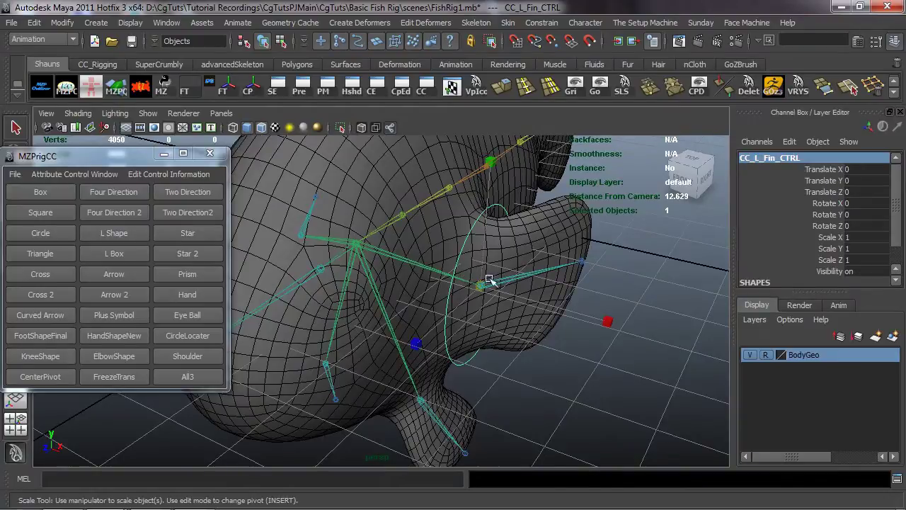
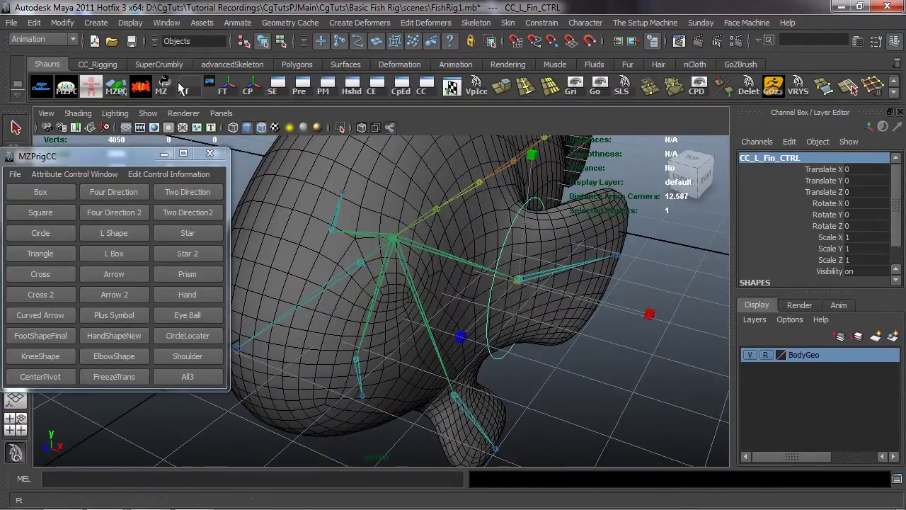
# Step: Show the CC_Rigging shelf and look at the color palette of the Color Changer window
pyautogui.click(97, 64)
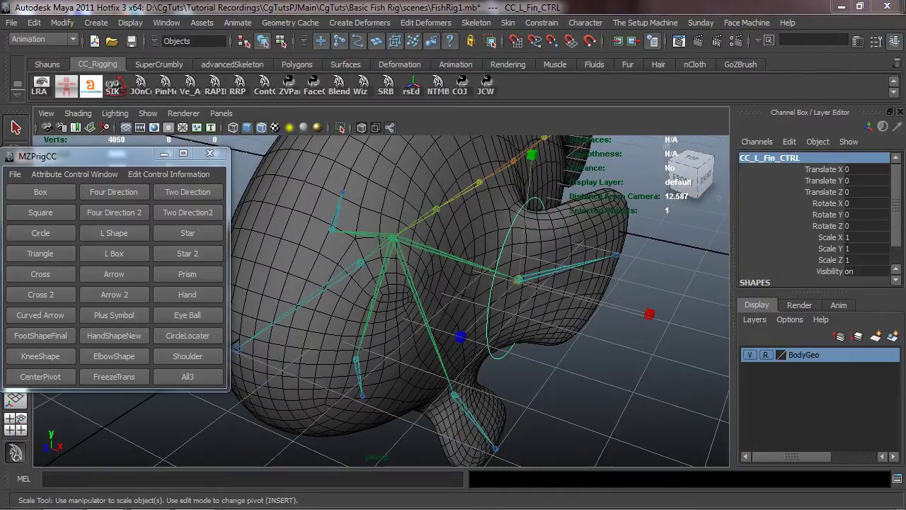
pyautogui.moveTo(905, 209); pyautogui.dragTo(447, 195)
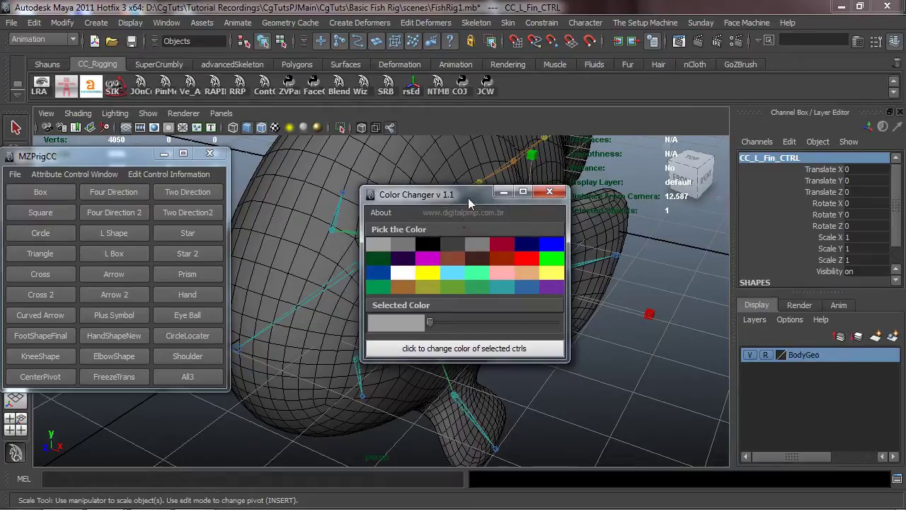
pyautogui.moveTo(467, 198); pyautogui.dragTo(905, 186)
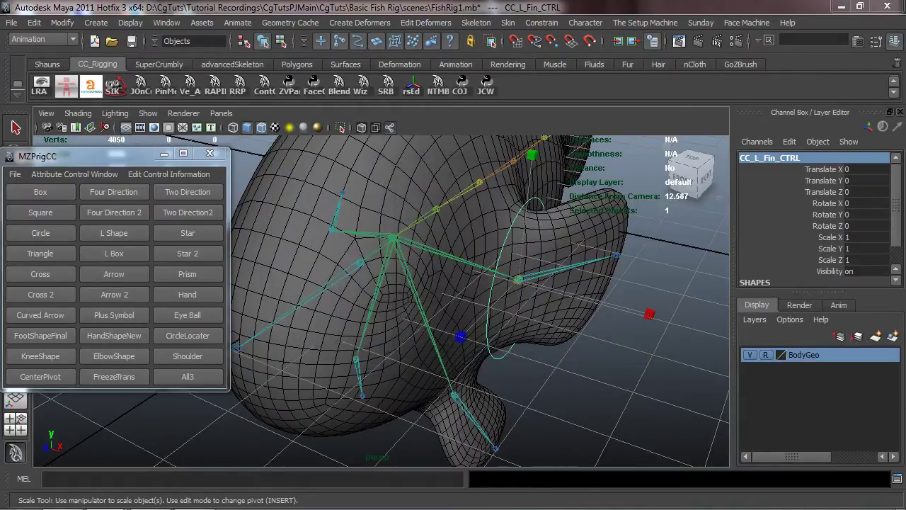
# Step: Enable the drawing overrides in the Object Display attributes of CC_L_Fin_CTRLShape
pyautogui.keyDown('alt'); pyautogui.moveTo(634, 308); pyautogui.dragTo(651, 300); pyautogui.keyUp('alt')
pyautogui.hotkey('ctrl', 'a')
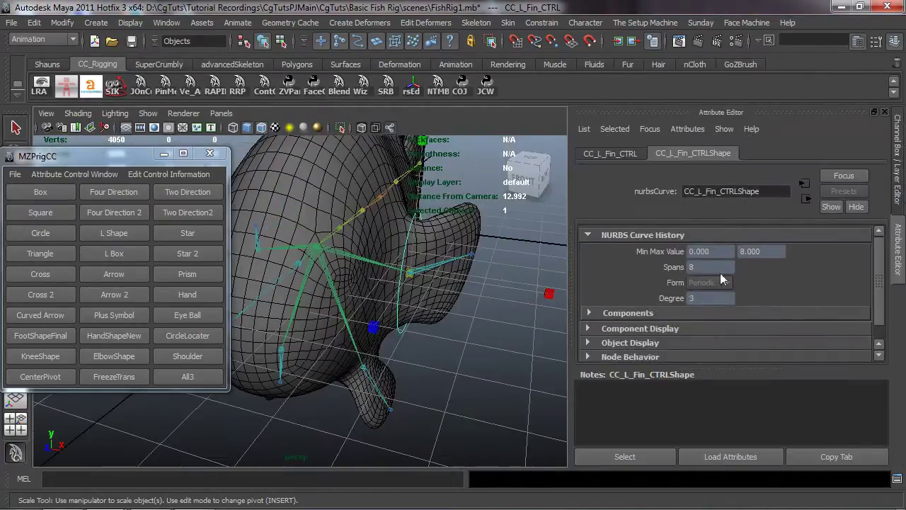
pyautogui.scroll(-1, 658, 288)
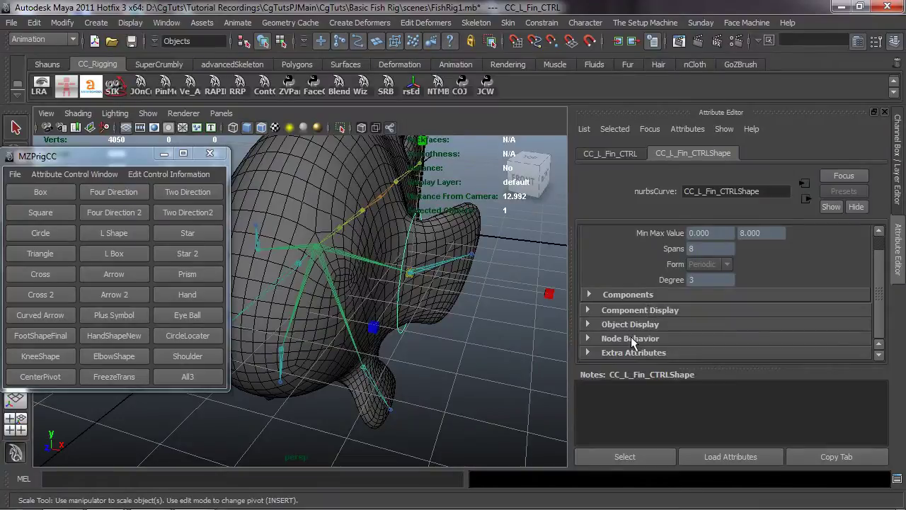
pyautogui.click(630, 324)
pyautogui.scroll(-5, 648, 322)
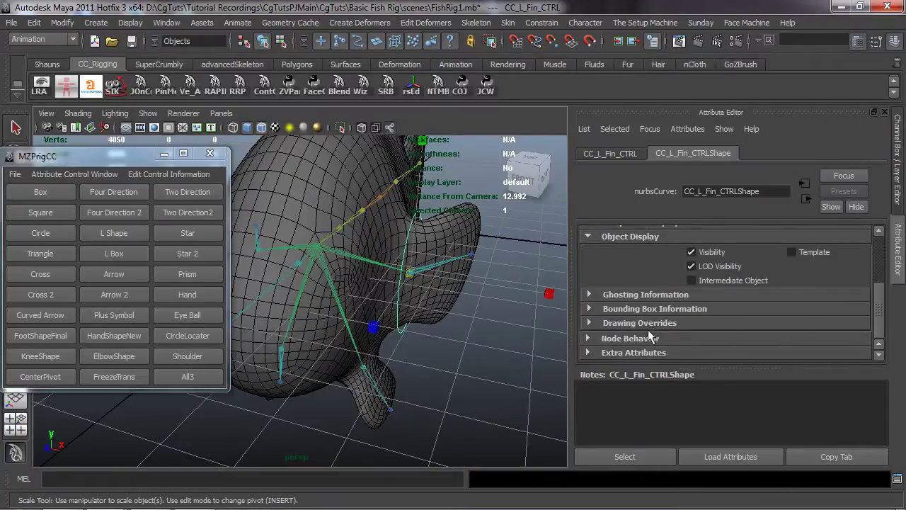
pyautogui.click(631, 325)
pyautogui.scroll(-6, 701, 311)
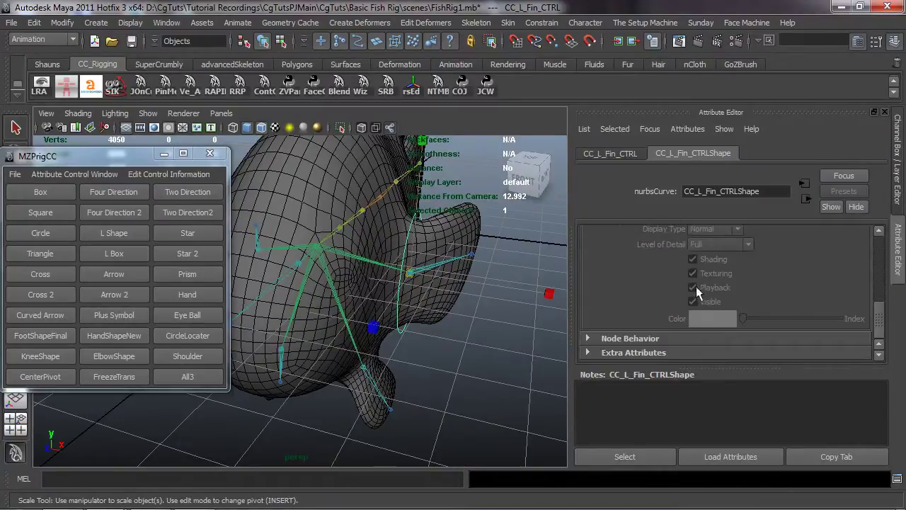
pyautogui.scroll(2, 693, 275)
pyautogui.click(693, 258)
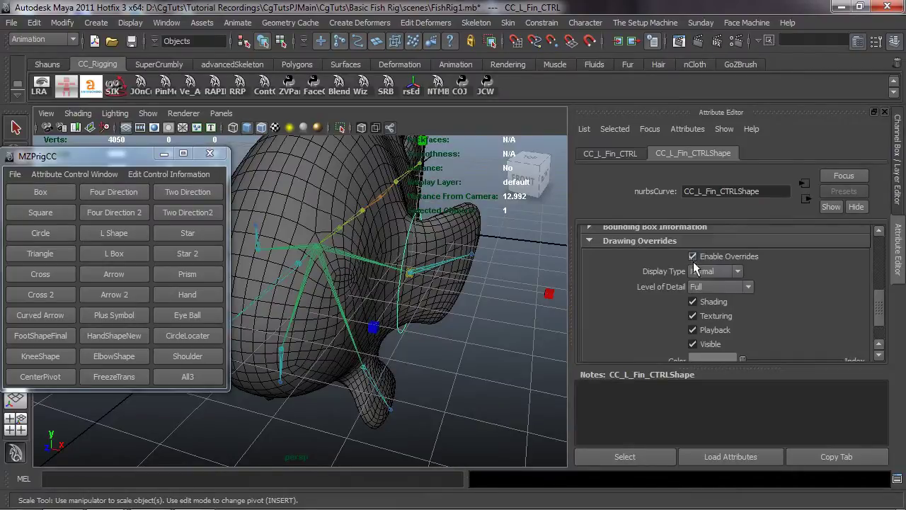
# Step: Set the override color of CC_L_Fin_CTRLShape to blue, check the curve, and turn its drawing overrides back off
pyautogui.scroll(-2, 749, 315)
pyautogui.moveTo(745, 316)
pyautogui.mouseDown()
pyautogui.moveTo(793, 321)
pyautogui.moveTo(760, 319)
pyautogui.mouseUp()
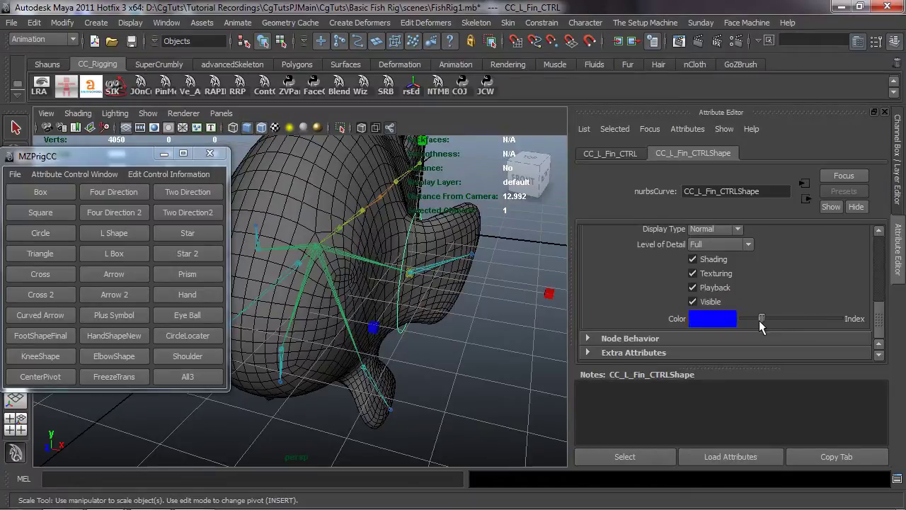
pyautogui.keyDown('alt'); pyautogui.moveTo(516, 334); pyautogui.dragTo(382, 300); pyautogui.keyUp('alt')
pyautogui.click(483, 337)
pyautogui.click(407, 303)
pyautogui.keyDown('alt'); pyautogui.moveTo(433, 320); pyautogui.dragTo(622, 300); pyautogui.keyUp('alt')
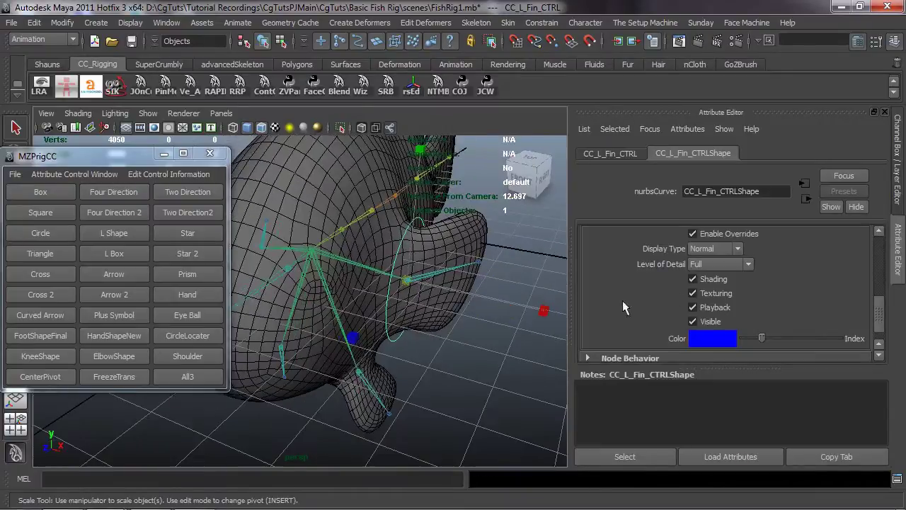
pyautogui.click(692, 234)
pyautogui.click(884, 112)
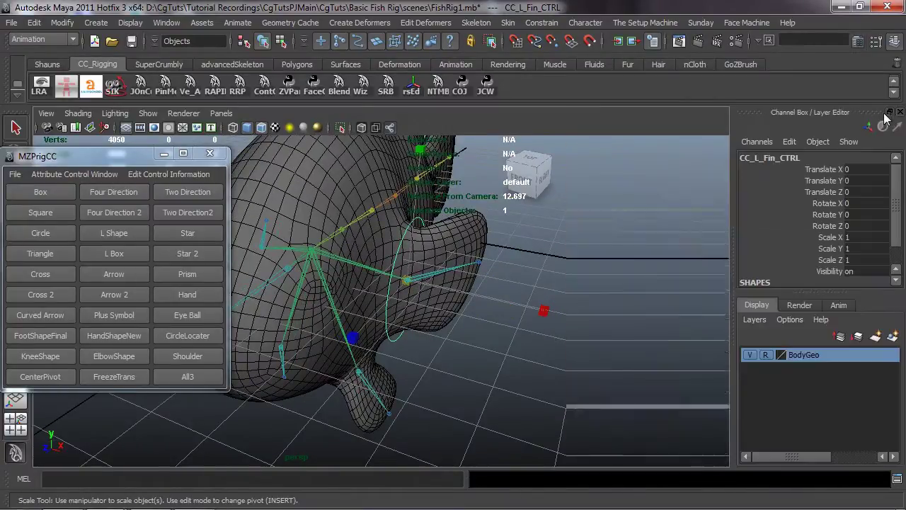
# Step: Color the CC_L_Fin_CTRL curve blue with the Color Changer
pyautogui.moveTo(905, 190); pyautogui.dragTo(619, 181)
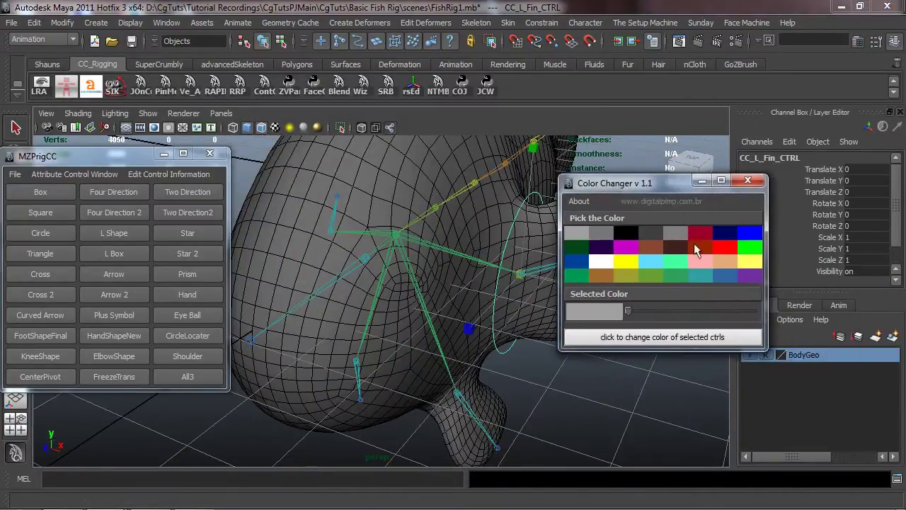
pyautogui.click(750, 233)
pyautogui.click(662, 336)
pyautogui.keyDown('alt'); pyautogui.moveTo(589, 421); pyautogui.dragTo(531, 326); pyautogui.keyUp('alt')
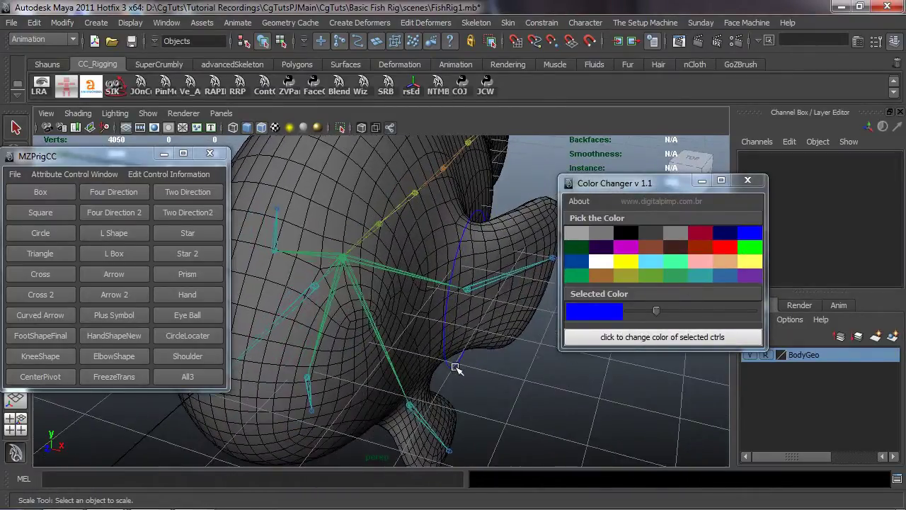
# Step: Try a bright green color on the CC_L_Fin_CTRL curve with the Color Changer
pyautogui.click(455, 367)
pyautogui.click(749, 246)
pyautogui.click(656, 337)
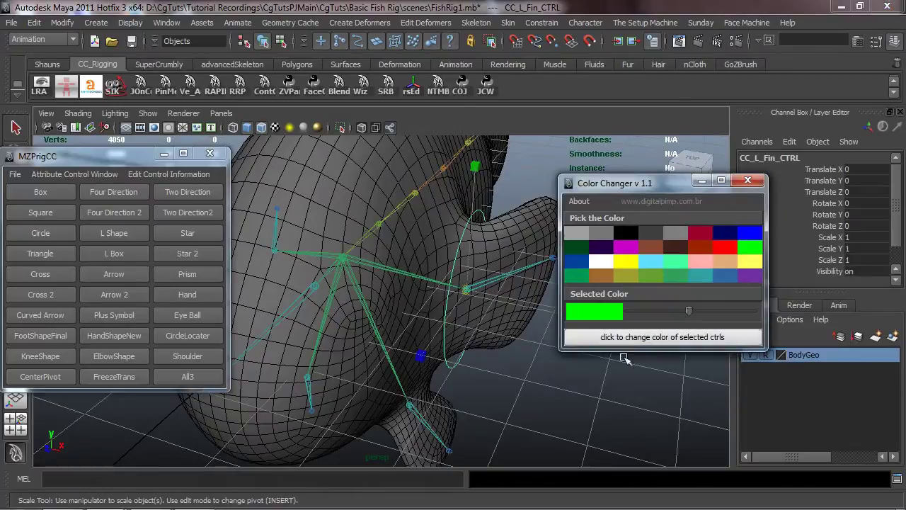
pyautogui.click(458, 253)
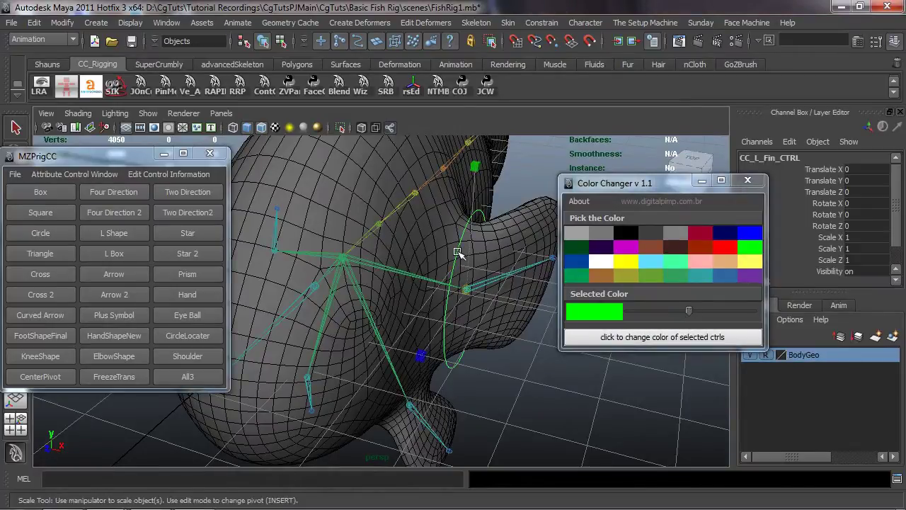
# Step: Inspect the drawing override settings of CC_L_Fin_CTRLShape in the Attribute Editor
pyautogui.moveTo(672, 187); pyautogui.dragTo(455, 180)
pyautogui.hotkey('ctrl', 'a')
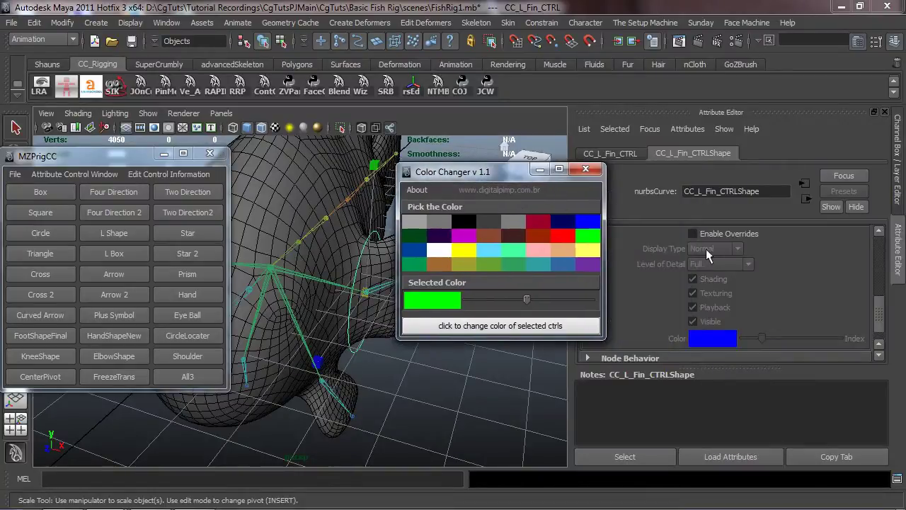
pyautogui.click(885, 112)
# Step: Recolor the CC_L_Fin_CTRL curve blue with the Color Changer and check it from the front of the fish
pyautogui.moveTo(525, 171); pyautogui.dragTo(905, 114)
pyautogui.click(752, 167)
pyautogui.click(663, 275)
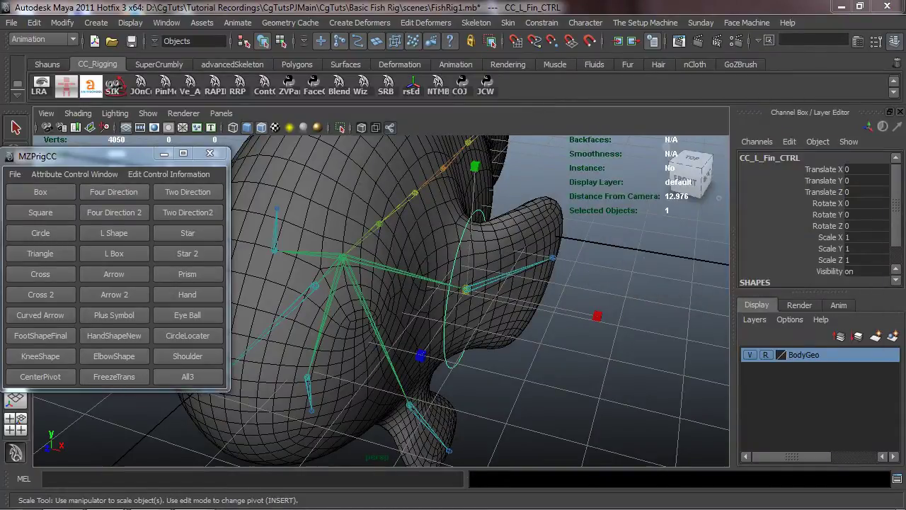
pyautogui.keyDown('alt'); pyautogui.moveTo(628, 329); pyautogui.dragTo(637, 314); pyautogui.keyUp('alt')
pyautogui.click(564, 346)
pyautogui.keyDown('alt'); pyautogui.moveTo(565, 346); pyautogui.dragTo(542, 354); pyautogui.keyUp('alt')
pyautogui.click(508, 338)
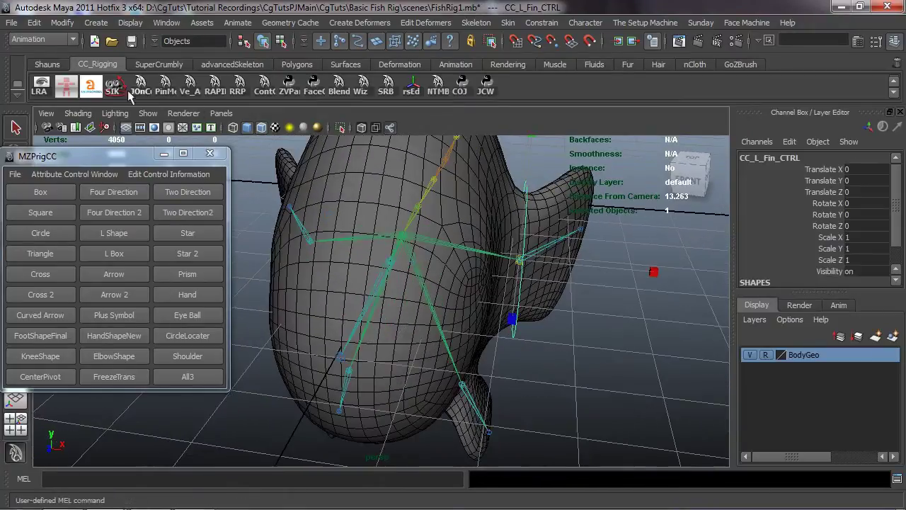
# Step: Return to the first custom shelf and move the MZPrigCC window upward, clear of the fish
pyautogui.click(56, 67)
pyautogui.keyDown('alt'); pyautogui.moveTo(479, 234); pyautogui.dragTo(360, 226); pyautogui.keyUp('alt')
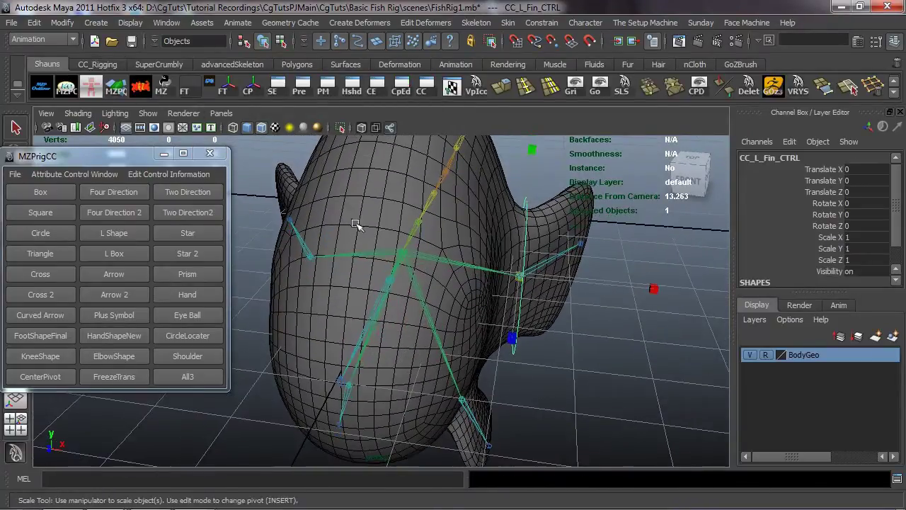
pyautogui.moveTo(112, 157); pyautogui.dragTo(124, 78)
pyautogui.keyDown('alt'); pyautogui.moveTo(481, 265); pyautogui.dragTo(498, 284); pyautogui.keyUp('alt')
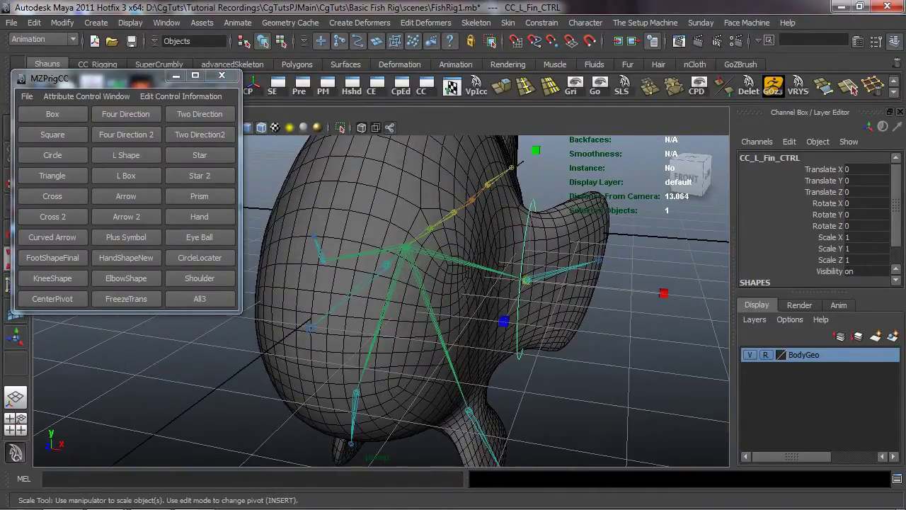
# Step: Duplicate CC_L_Fin_CTRL and mirror the copy across X to the opposite side fin with mz_ctrlCreator
pyautogui.hotkey('ctrl', 'd')
pyautogui.moveTo(905, 157); pyautogui.dragTo(570, 127)
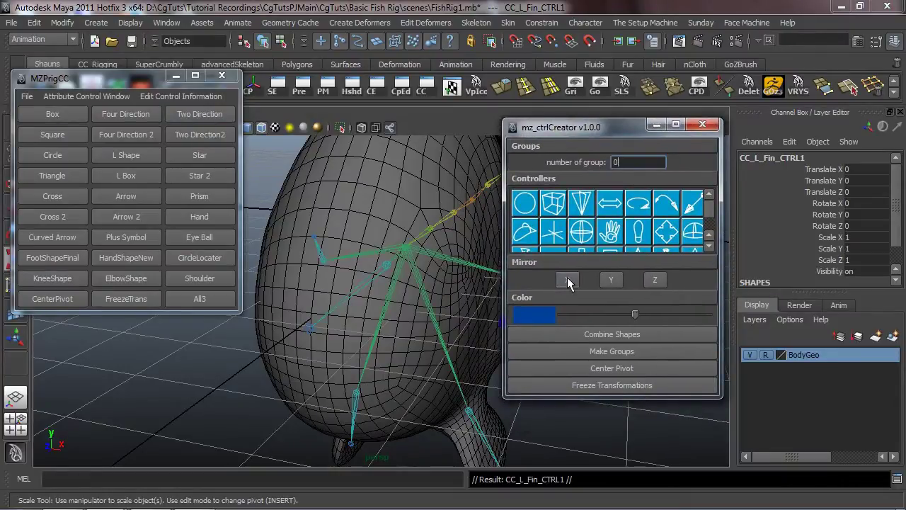
pyautogui.click(567, 279)
pyautogui.moveTo(584, 127); pyautogui.dragTo(905, 170)
pyautogui.keyDown('alt'); pyautogui.moveTo(557, 285); pyautogui.dragTo(537, 308); pyautogui.keyUp('alt')
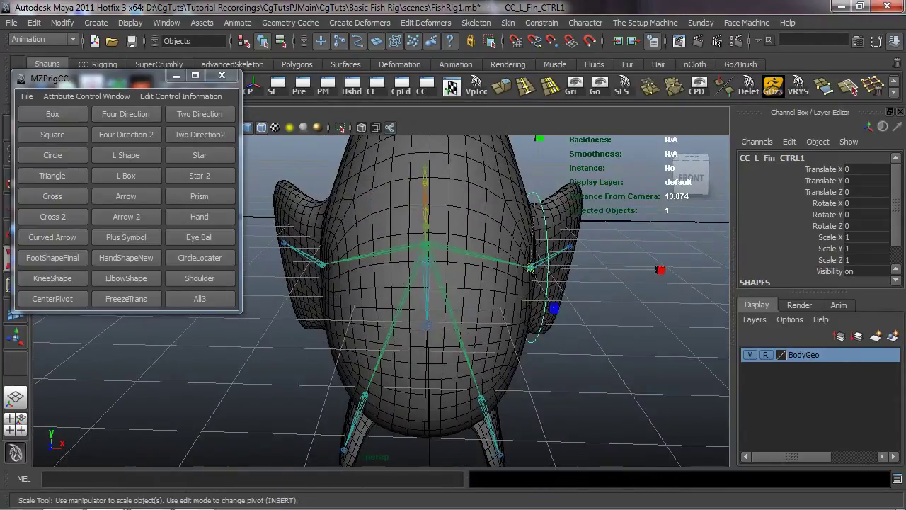
pyautogui.keyDown('alt'); pyautogui.moveTo(506, 340); pyautogui.dragTo(348, 248); pyautogui.keyUp('alt')
pyautogui.keyDown('alt'); pyautogui.moveTo(427, 326); pyautogui.dragTo(397, 327); pyautogui.keyUp('alt')
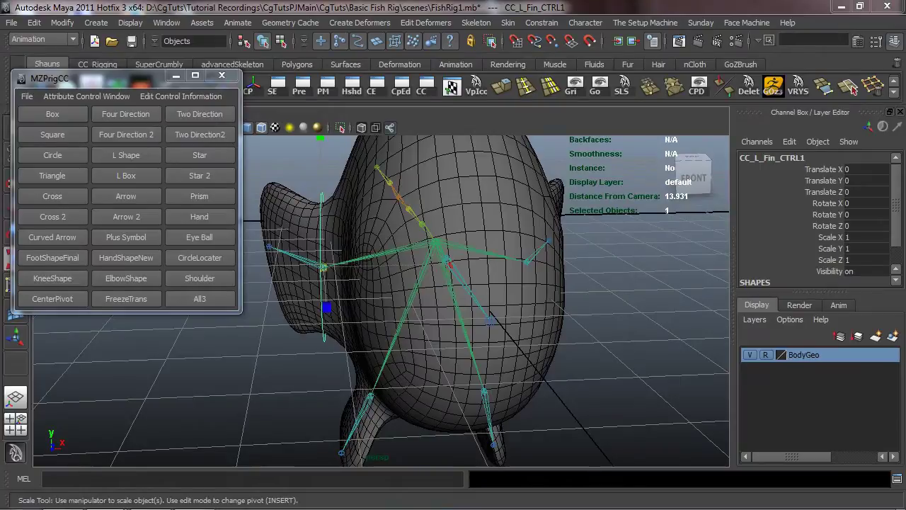
# Step: Deselect the mirrored control and examine both side fin controls around the fish
pyautogui.click(586, 308)
pyautogui.keyDown('alt'); pyautogui.moveTo(587, 307); pyautogui.dragTo(520, 305); pyautogui.keyUp('alt')
pyautogui.press('r')
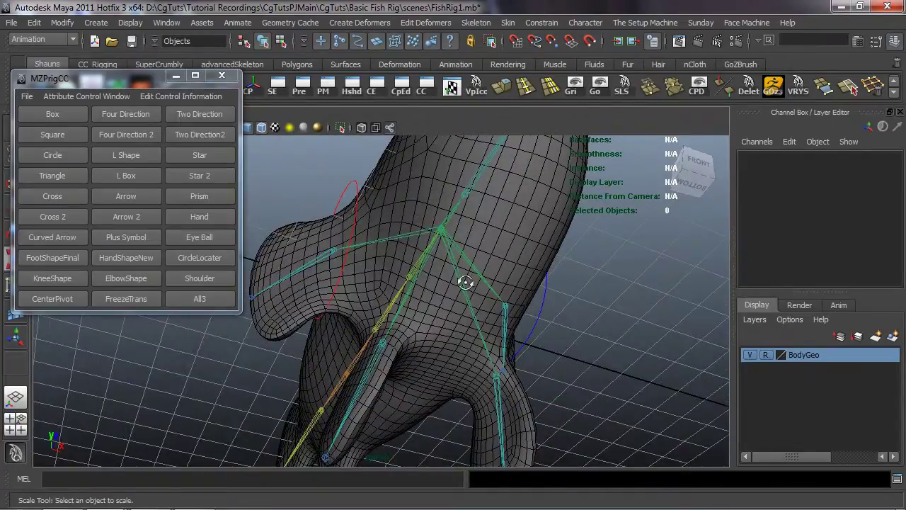
# Step: Rename the mirrored side fin control to CC_R_Fin_CTRL and deselect it
pyautogui.keyDown('alt'); pyautogui.moveTo(466, 283); pyautogui.dragTo(380, 276); pyautogui.keyUp('alt')
pyautogui.click(366, 270)
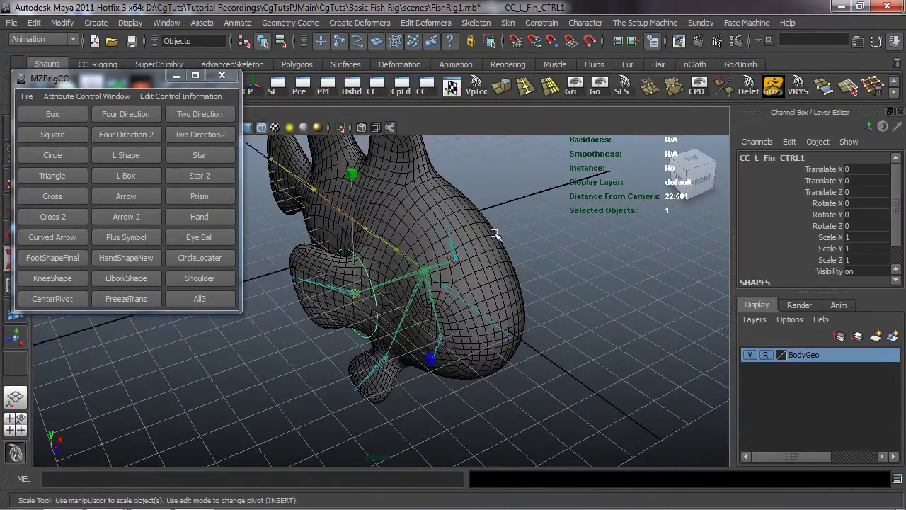
pyautogui.click(804, 157)
pyautogui.click(806, 157)
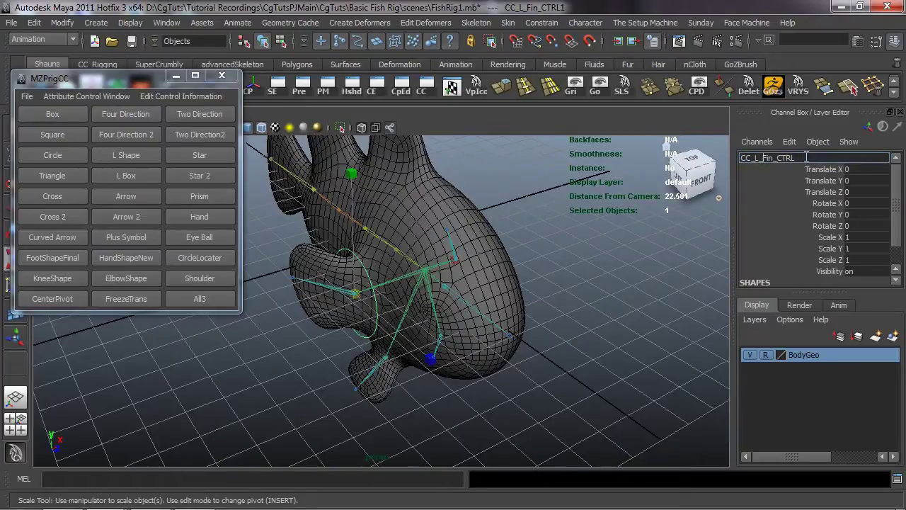
pyautogui.press('BackSpace')
pyautogui.write('R')
pyautogui.press('Return')
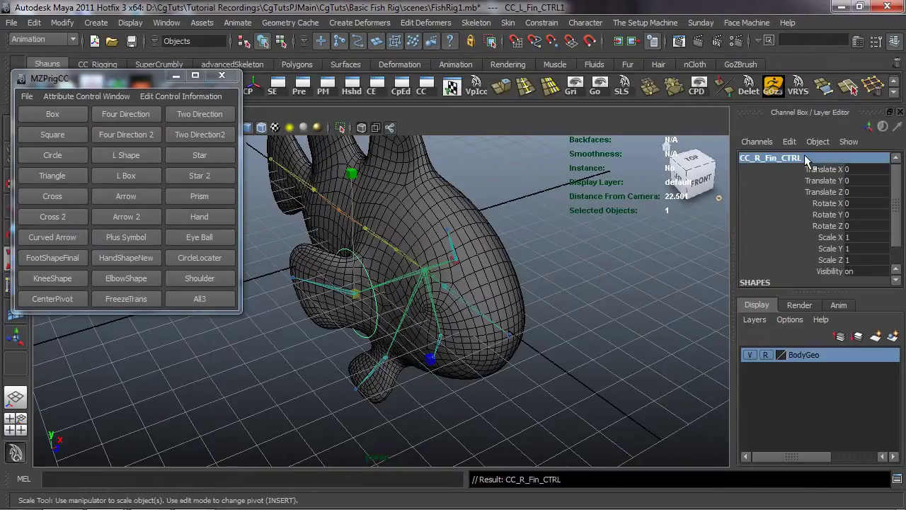
pyautogui.keyDown('alt'); pyautogui.moveTo(582, 314); pyautogui.dragTo(516, 283); pyautogui.keyUp('alt')
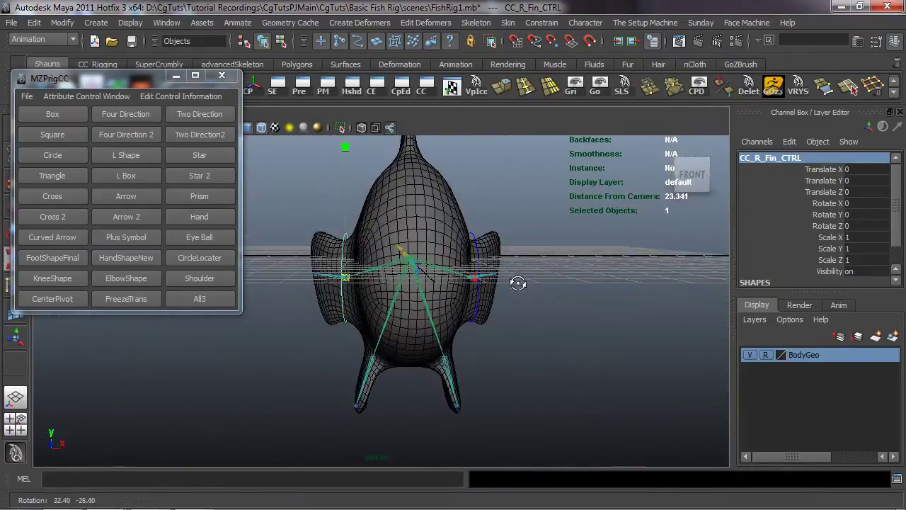
pyautogui.click(571, 332)
# Step: Duplicate CC_L_Fin_CTRL as the base for the left bottom fin's control
pyautogui.keyDown('alt'); pyautogui.moveTo(613, 347); pyautogui.dragTo(561, 318); pyautogui.keyUp('alt')
pyautogui.press('r')
pyautogui.click(543, 295)
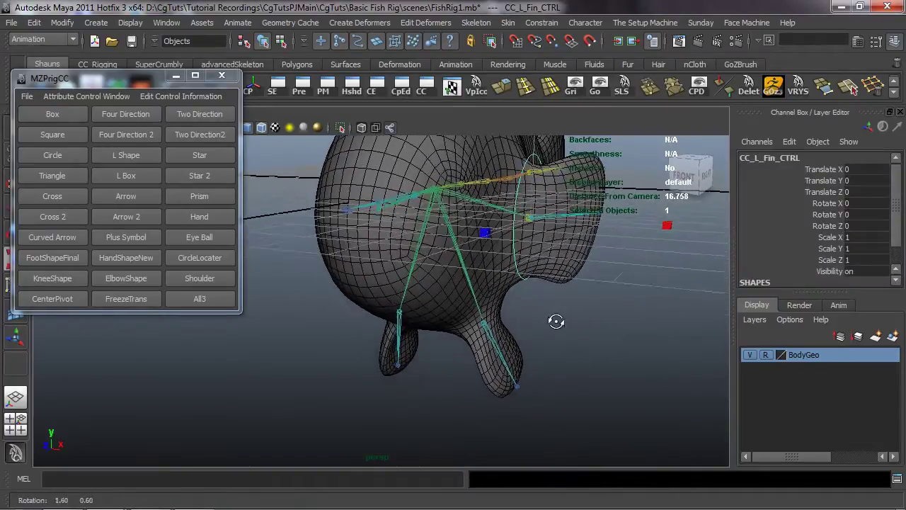
pyautogui.hotkey('ctrl', 'd')
pyautogui.scroll(2, 542, 321)
pyautogui.keyDown('alt'); pyautogui.moveTo(531, 315); pyautogui.dragTo(496, 275, button='middle'); pyautogui.keyUp('alt')
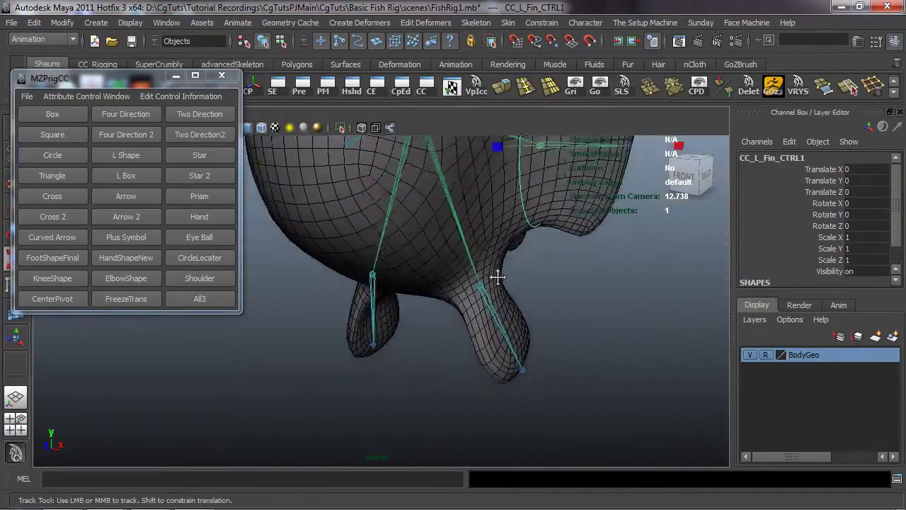
pyautogui.scroll(4, 496, 280)
pyautogui.keyDown('alt'); pyautogui.moveTo(495, 301); pyautogui.dragTo(498, 294); pyautogui.keyUp('alt')
pyautogui.press('w')
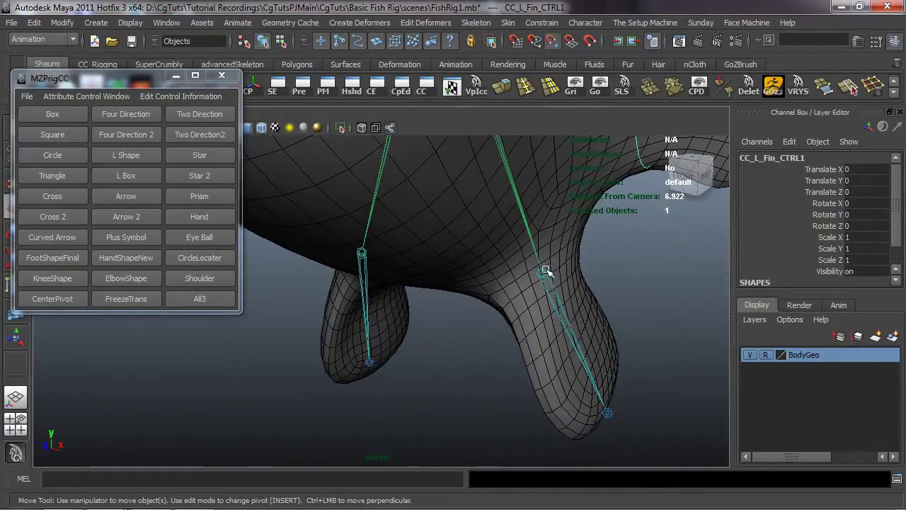
pyautogui.click(544, 271)
pyautogui.keyDown('alt'); pyautogui.moveTo(543, 271); pyautogui.dragTo(538, 315, button='middle'); pyautogui.keyUp('alt')
pyautogui.hotkey('ctrl', 'z')
pyautogui.hotkey('ctrl', 'z')
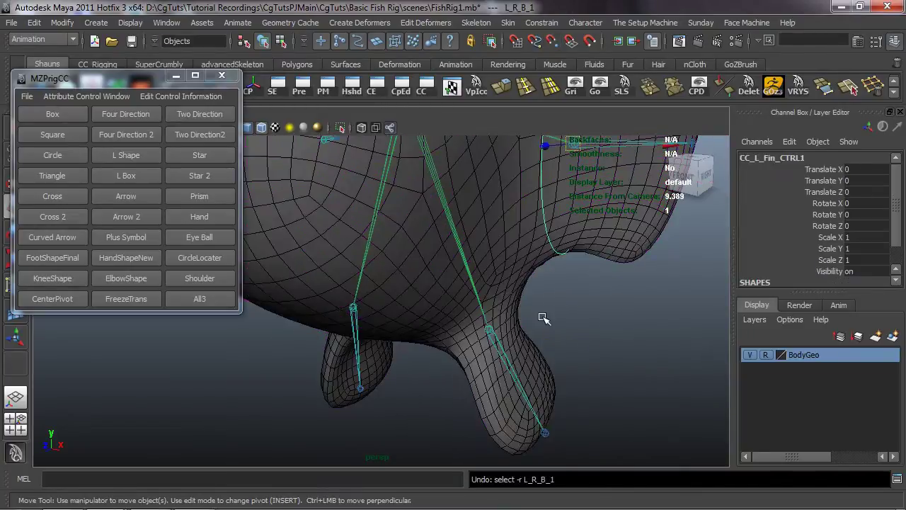
# Step: Move the duplicated circle to the left bottom fin's root joint and rotate it about -50 degrees in Z to match the fin
pyautogui.moveTo(573, 144); pyautogui.dragTo(517, 275)
pyautogui.press('e')
pyautogui.moveTo(555, 241); pyautogui.dragTo(567, 325)
pyautogui.hotkey('ctrl', 'z')
pyautogui.moveTo(561, 256); pyautogui.dragTo(596, 372)
# Step: Scale the bottom fin circle uniformly to about 0.579, and reduce its Y scale to about 0.425
pyautogui.press('r')
pyautogui.moveTo(502, 323); pyautogui.dragTo(445, 332)
pyautogui.keyDown('alt'); pyautogui.moveTo(445, 333); pyautogui.dragTo(413, 310); pyautogui.keyUp('alt')
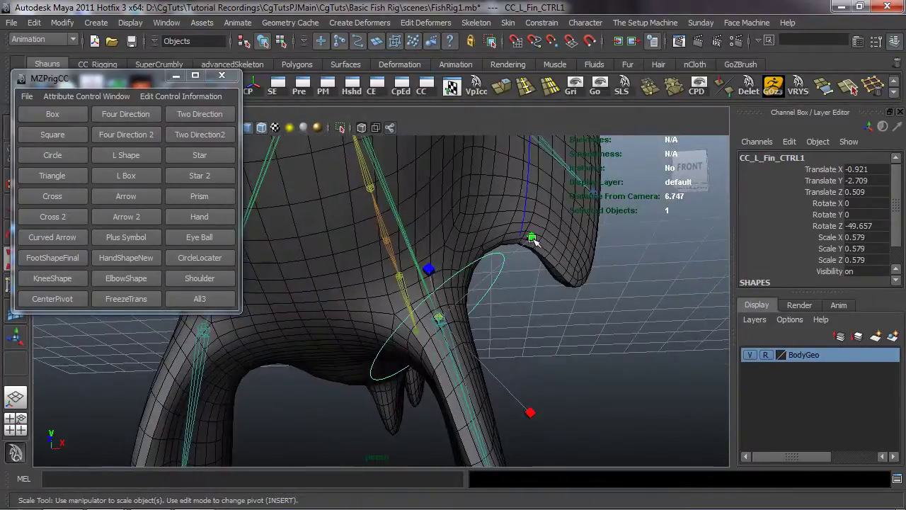
pyautogui.moveTo(533, 239); pyautogui.dragTo(515, 257)
pyautogui.keyDown('alt'); pyautogui.moveTo(515, 258); pyautogui.dragTo(483, 293); pyautogui.keyUp('alt')
# Step: Nudge the bottom fin circle to about -0.987, -2.765, 0.48 around the root joint and freeze its transforms
pyautogui.press('w')
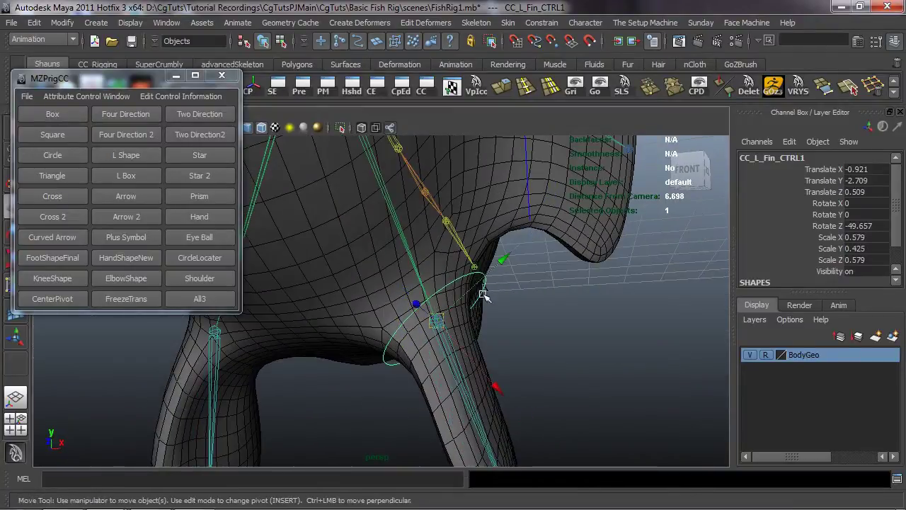
pyautogui.moveTo(507, 261); pyautogui.dragTo(474, 311)
pyautogui.moveTo(124, 79); pyautogui.dragTo(122, 120)
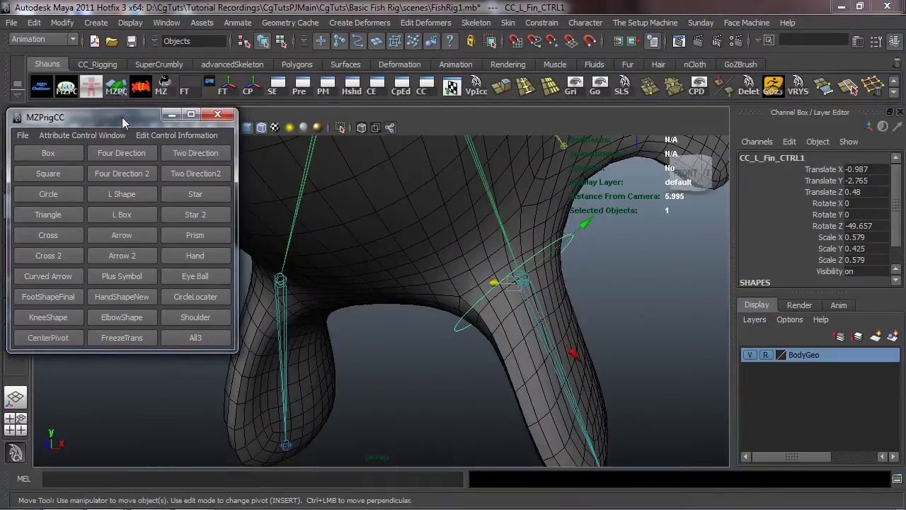
pyautogui.click(139, 88)
pyautogui.keyDown('alt'); pyautogui.moveTo(528, 340); pyautogui.dragTo(567, 333); pyautogui.keyUp('alt')
pyautogui.keyDown('alt'); pyautogui.moveTo(522, 330); pyautogui.dragTo(532, 310, button='middle'); pyautogui.keyUp('alt')
pyautogui.keyDown('alt'); pyautogui.moveTo(532, 309); pyautogui.dragTo(503, 312); pyautogui.keyUp('alt')
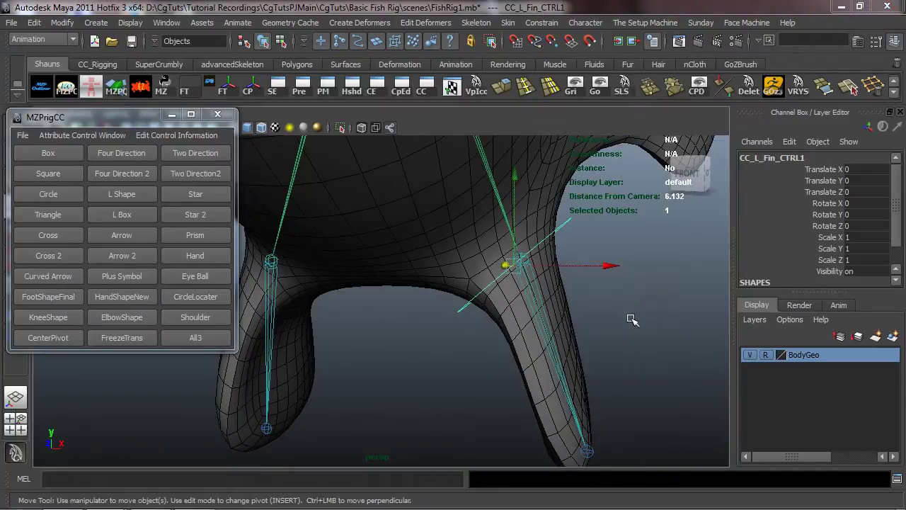
pyautogui.keyDown('alt'); pyautogui.moveTo(631, 320); pyautogui.dragTo(631, 324); pyautogui.keyUp('alt')
# Step: Rename the left bottom fin control to CC_L_Rutter_Bottom_CTRL
pyautogui.click(771, 158)
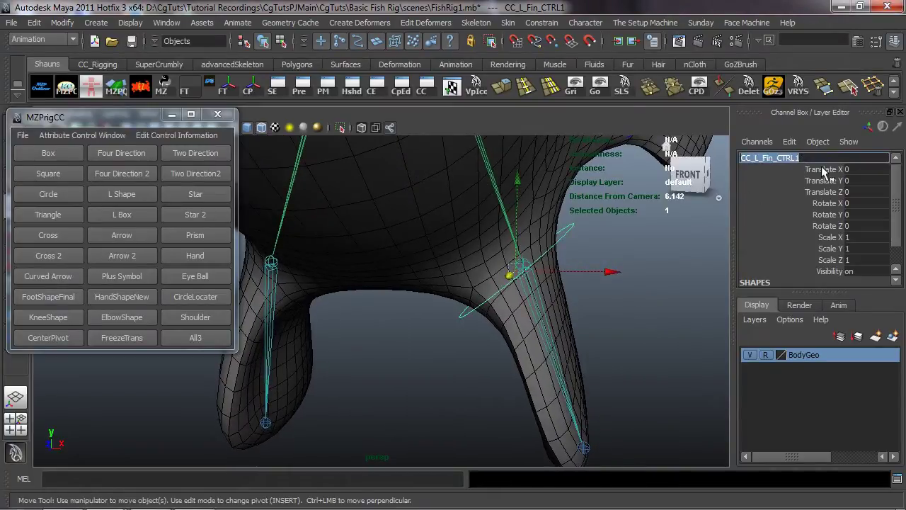
pyautogui.press('Right')
pyautogui.press('BackSpace')
pyautogui.press('BackSpace')
pyautogui.press('BackSpace')
pyautogui.press('BackSpace')
pyautogui.press('BackSpace')
pyautogui.press('BackSpace')
pyautogui.press('BackSpace')
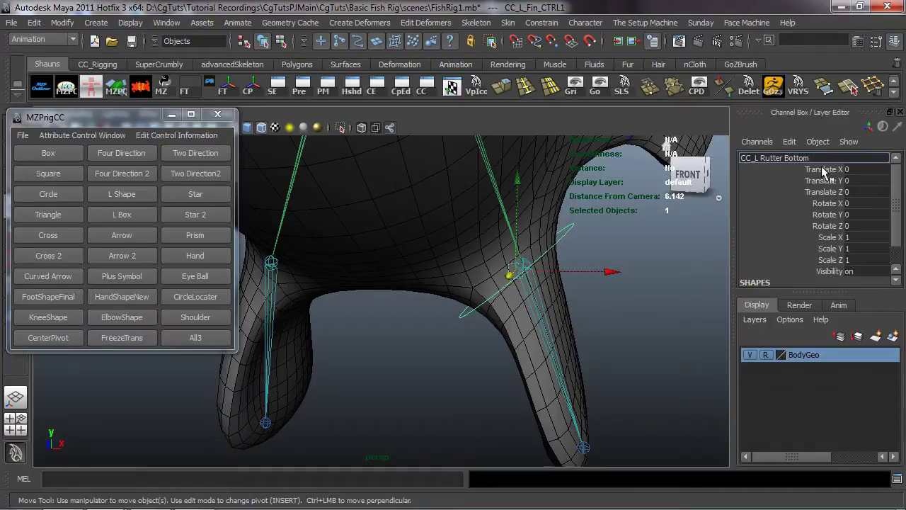
pyautogui.press('Return')
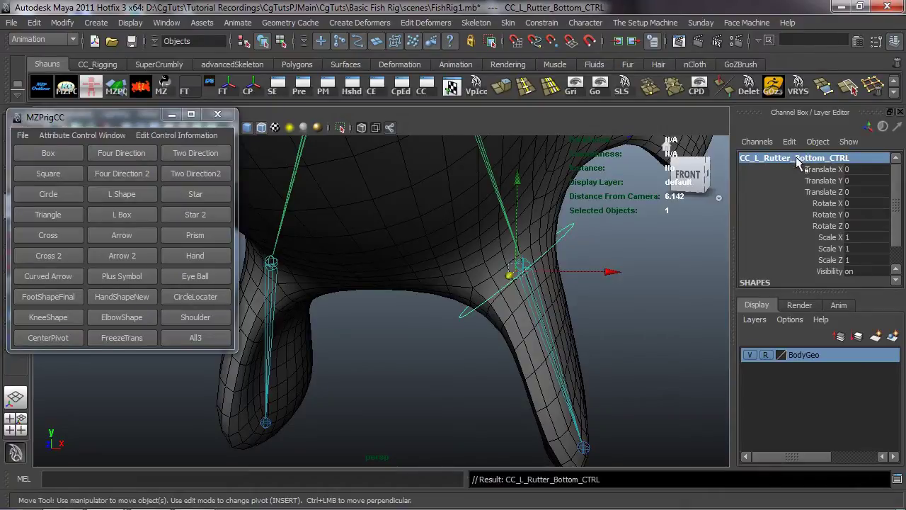
pyautogui.keyDown('alt'); pyautogui.moveTo(580, 287); pyautogui.dragTo(528, 259); pyautogui.keyUp('alt')
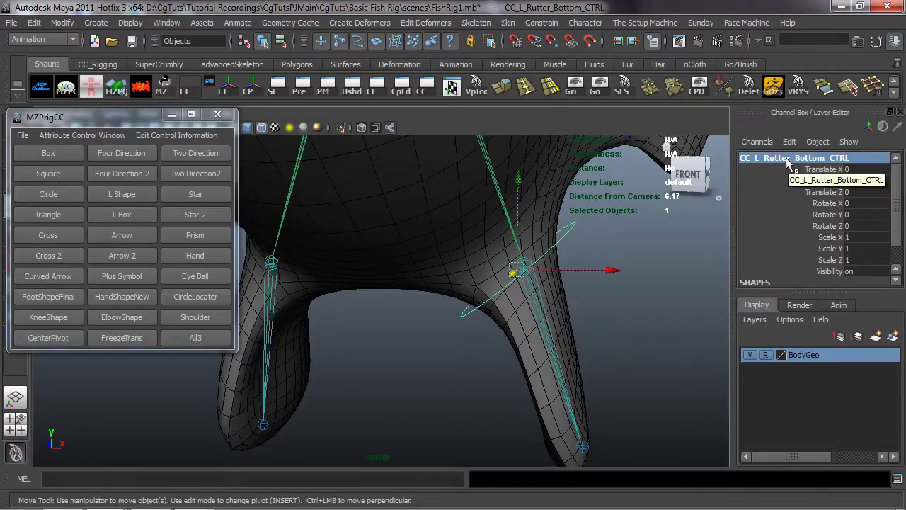
pyautogui.keyDown('alt'); pyautogui.moveTo(565, 246); pyautogui.dragTo(524, 266); pyautogui.keyUp('alt')
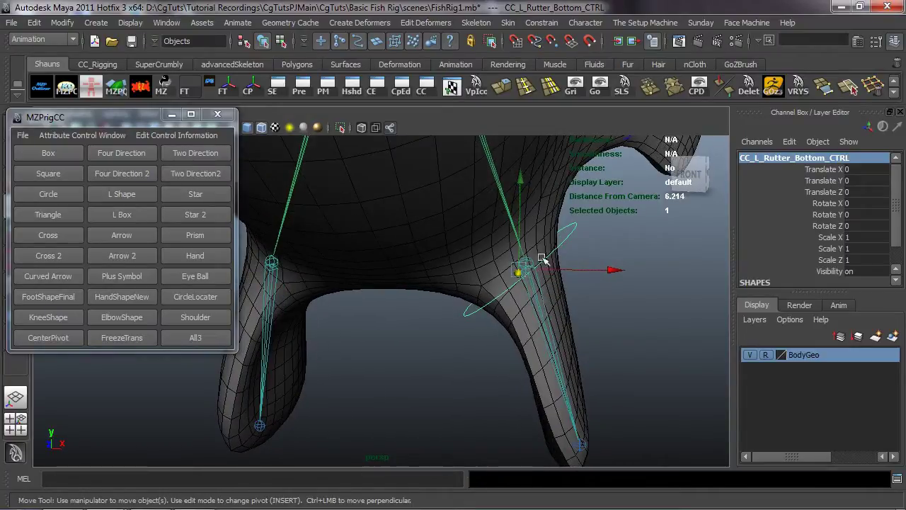
pyautogui.keyDown('alt'); pyautogui.moveTo(486, 330); pyautogui.dragTo(431, 358); pyautogui.keyUp('alt')
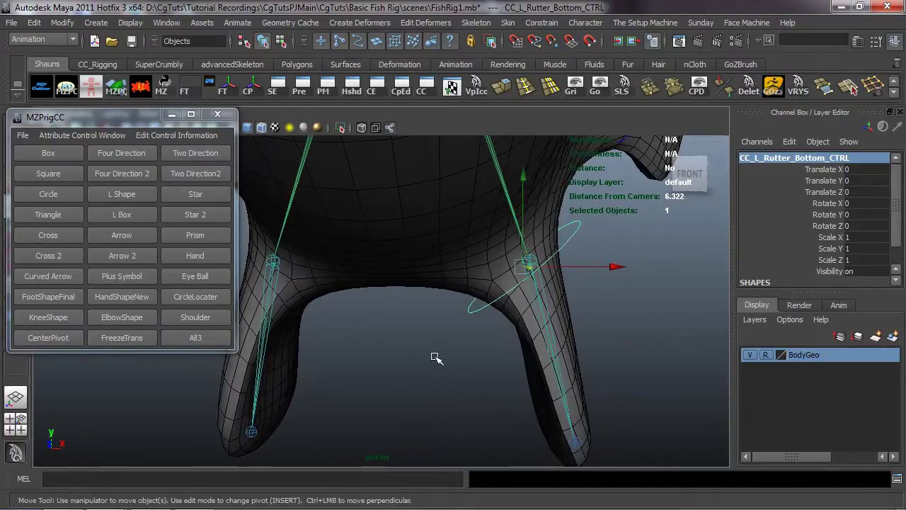
# Step: Duplicate CC_L_Rutter_Bottom_CTRL and mirror the copy across X to the opposite bottom fin
pyautogui.click(421, 352)
pyautogui.keyDown('alt'); pyautogui.moveTo(418, 350); pyautogui.dragTo(482, 348, button='middle'); pyautogui.keyUp('alt')
pyautogui.keyDown('alt'); pyautogui.moveTo(482, 348); pyautogui.dragTo(500, 328); pyautogui.keyUp('alt')
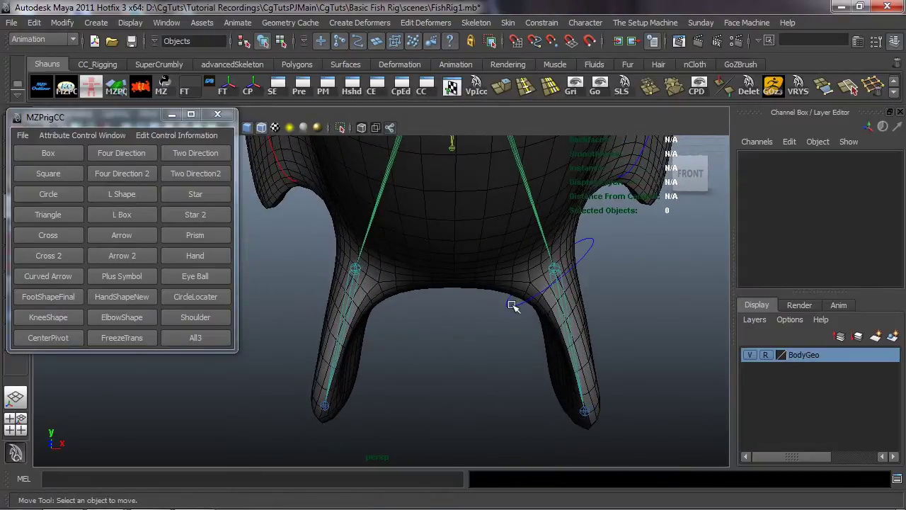
pyautogui.click(514, 307)
pyautogui.hotkey('ctrl', 'd')
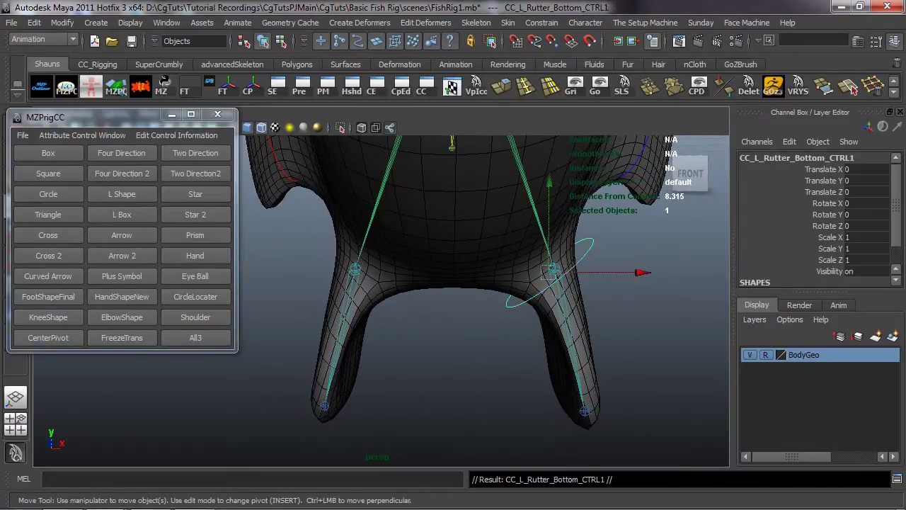
pyautogui.keyDown('alt'); pyautogui.moveTo(424, 366); pyautogui.dragTo(495, 361); pyautogui.keyUp('alt')
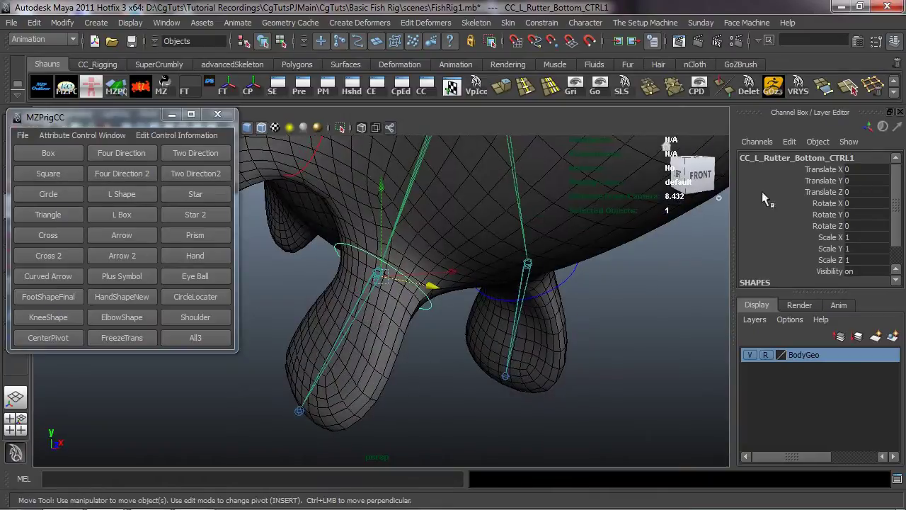
# Step: Rename the mirrored bottom fin control to CC_R_RB_CTRL
pyautogui.doubleClick(817, 158)
pyautogui.press('End')
pyautogui.press('BackSpace')
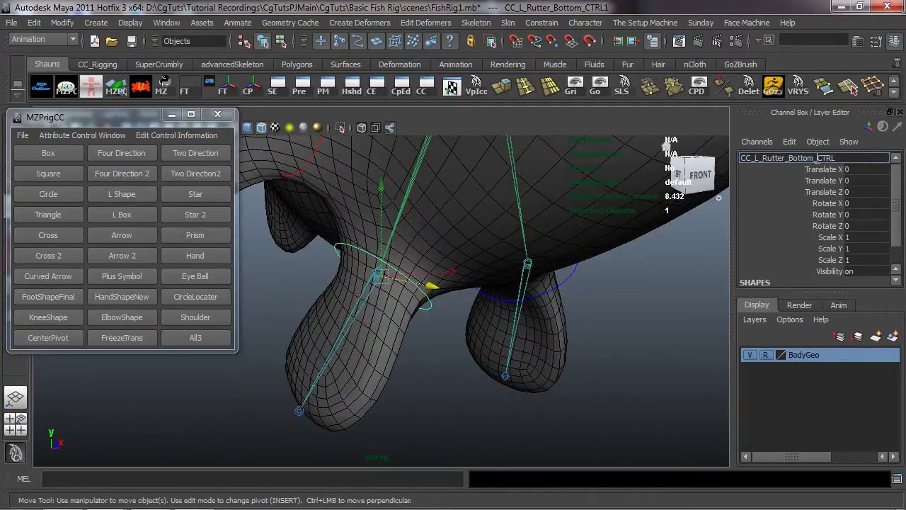
pyautogui.press('Home')
pyautogui.press('Right')
pyautogui.press('Right')
pyautogui.press('Right')
pyautogui.press('Right')
pyautogui.press('BackSpace')
pyautogui.write('R')
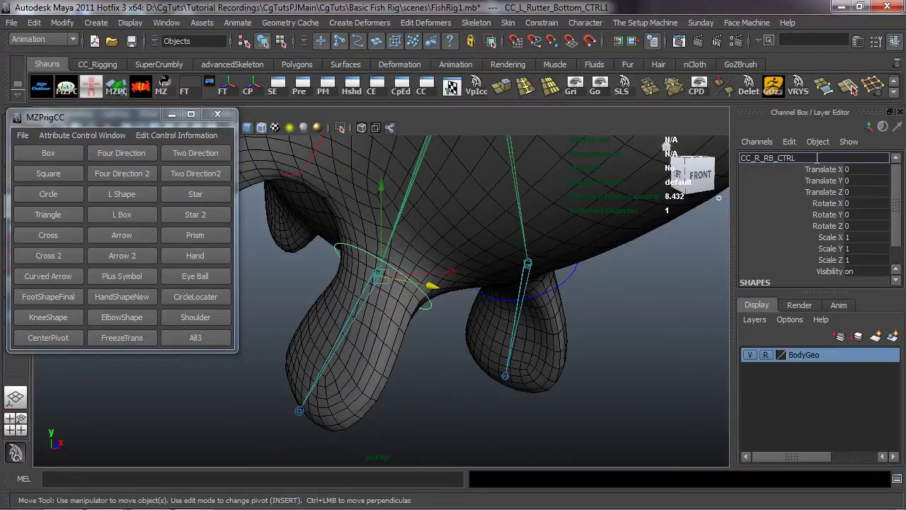
pyautogui.press('Return')
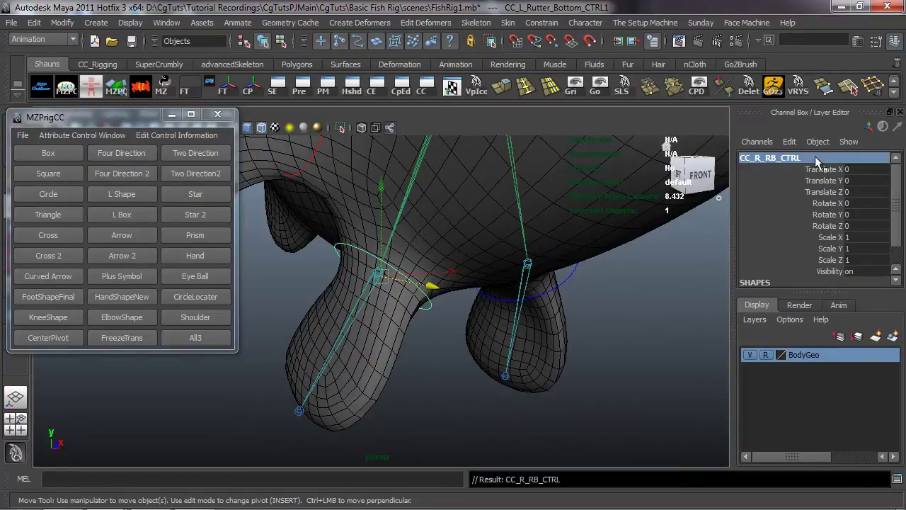
# Step: Select the left bottom fin control and shorten its name to CC_L_RB_CTRL
pyautogui.keyDown('alt'); pyautogui.moveTo(640, 323); pyautogui.dragTo(595, 279); pyautogui.keyUp('alt')
pyautogui.click(584, 266)
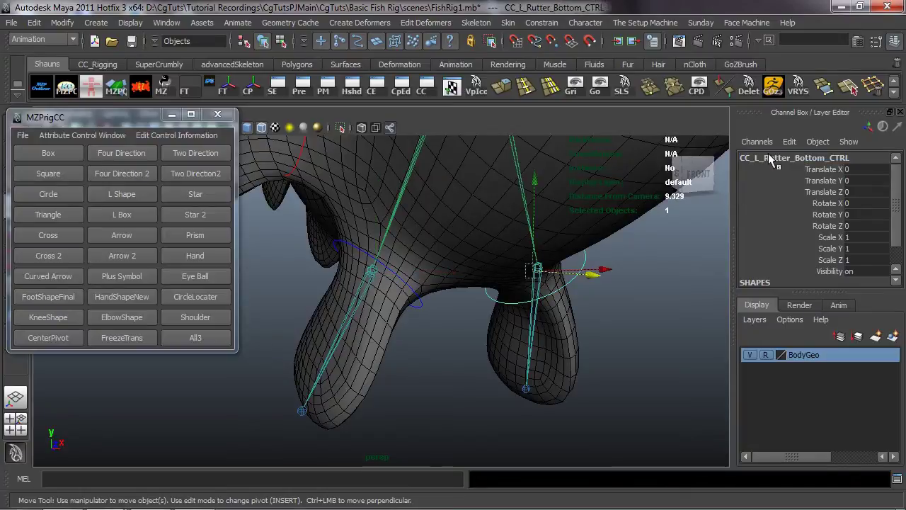
pyautogui.click(772, 159)
pyautogui.press('Right')
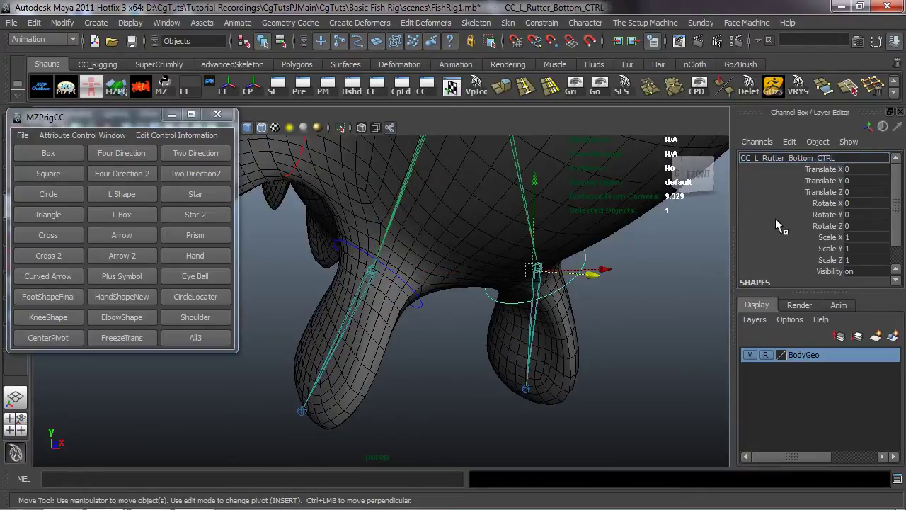
pyautogui.press('BackSpace')
pyautogui.press('BackSpace')
pyautogui.press('BackSpace')
pyautogui.press('BackSpace')
pyautogui.press('BackSpace')
pyautogui.press('BackSpace')
pyautogui.press('BackSpace')
pyautogui.press('BackSpace')
pyautogui.press('BackSpace')
pyautogui.press('BackSpace')
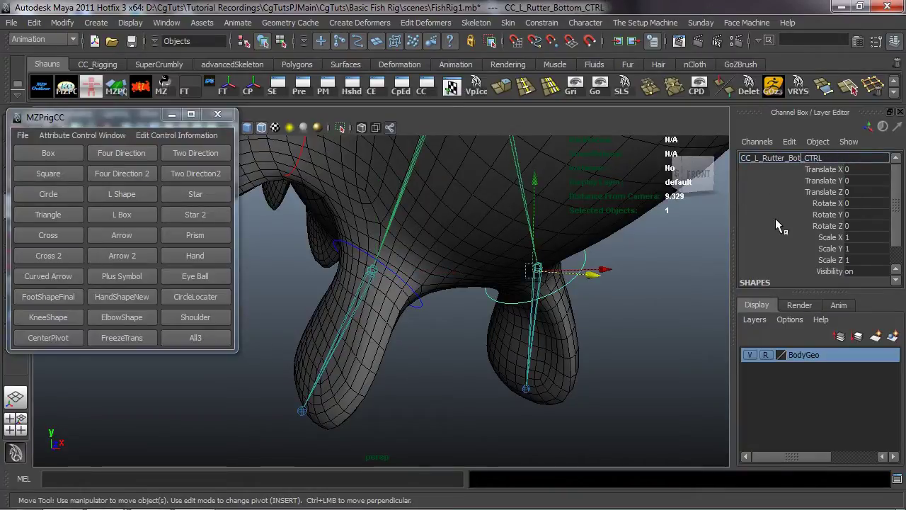
pyautogui.press('BackSpace')
pyautogui.press('BackSpace')
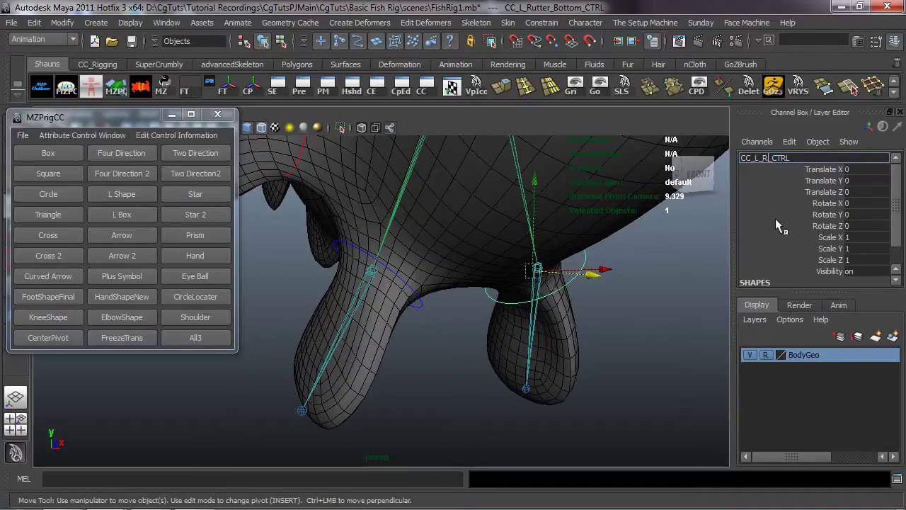
pyautogui.write('B')
pyautogui.press('Return')
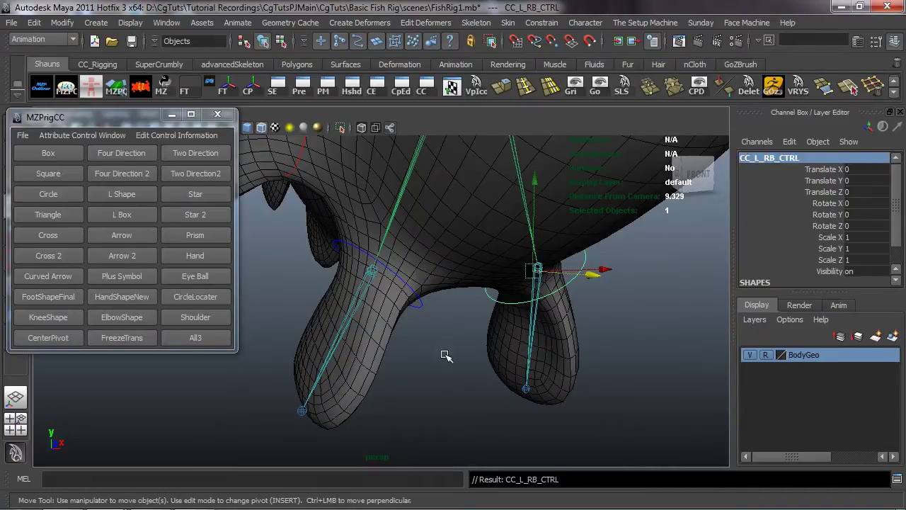
# Step: Recolor the CC_R_RB_CTRL curve red and deselect it
pyautogui.click(445, 356)
pyautogui.click(419, 301)
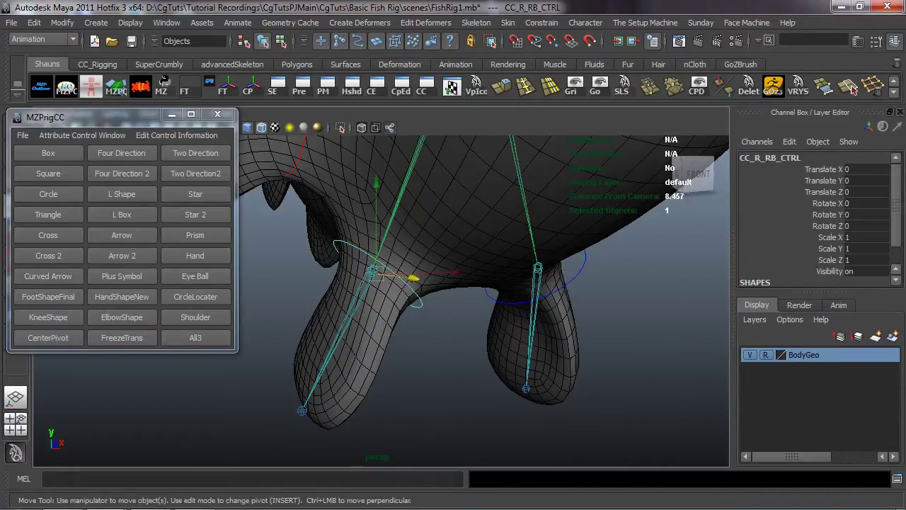
pyautogui.click(640, 360)
pyautogui.scroll(-5, 508, 240)
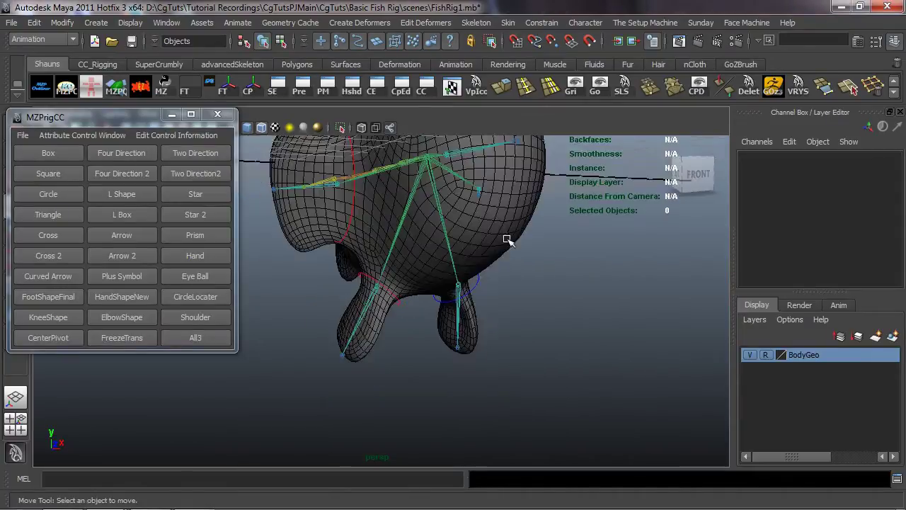
pyautogui.keyDown('alt'); pyautogui.moveTo(507, 240); pyautogui.dragTo(402, 306); pyautogui.keyUp('alt')
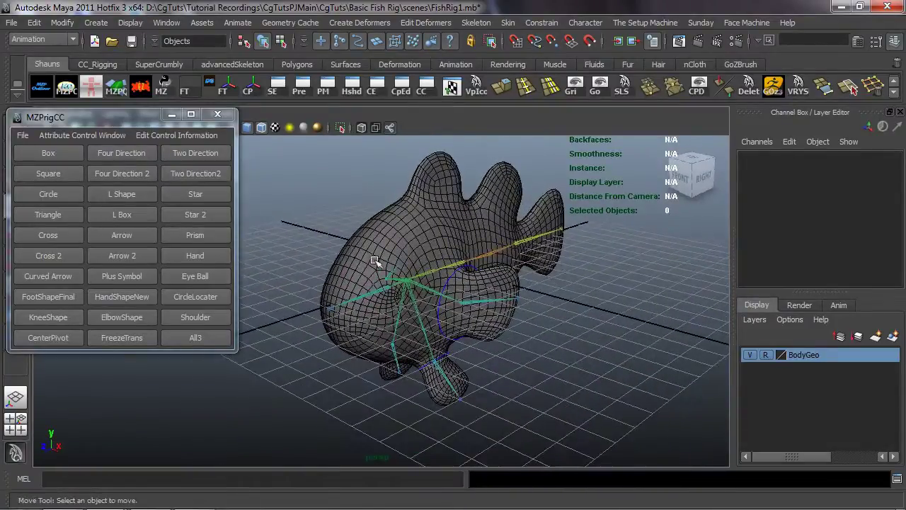
# Step: Create a new circle control curve and place it inside the fish's head at Translate Z 3.704
pyautogui.keyDown('alt'); pyautogui.moveTo(375, 261); pyautogui.dragTo(281, 297); pyautogui.keyUp('alt')
pyautogui.click(59, 192)
pyautogui.scroll(-3, 364, 238)
pyautogui.keyDown('alt'); pyautogui.moveTo(291, 300); pyautogui.dragTo(527, 284); pyautogui.keyUp('alt')
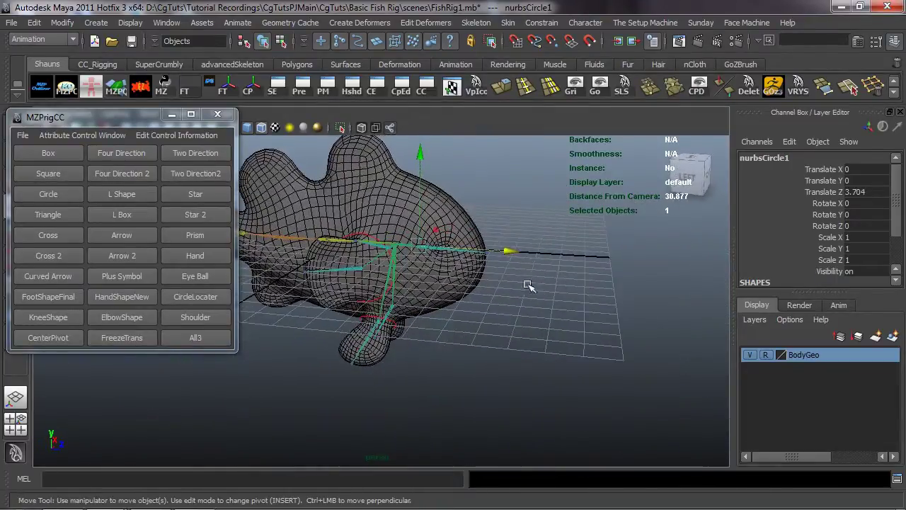
# Step: Change the head circle's section count and scale the circle uniformly to about 3.566 so it surrounds the head
pyautogui.press('r')
pyautogui.scroll(-3, 849, 235)
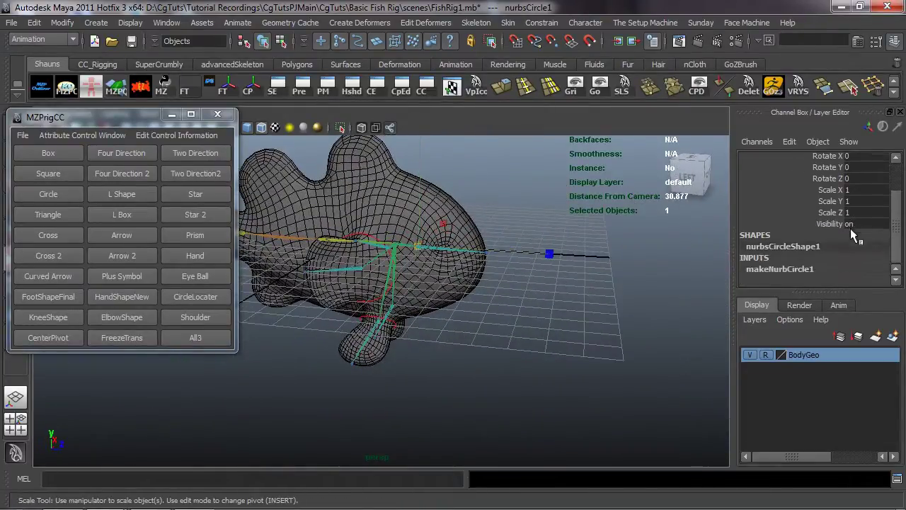
pyautogui.click(792, 272)
pyautogui.doubleClick(848, 271)
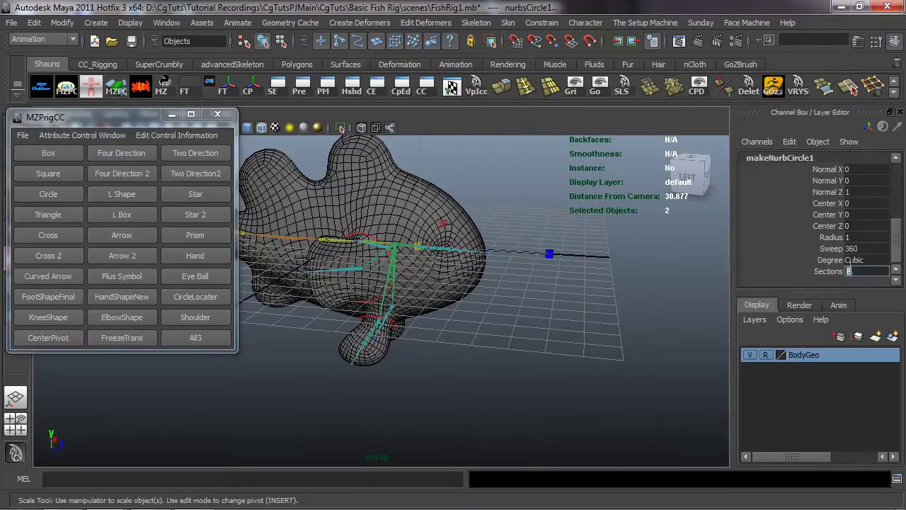
pyautogui.keyDown('alt'); pyautogui.moveTo(416, 216); pyautogui.dragTo(429, 248); pyautogui.keyUp('alt')
pyautogui.keyDown('alt'); pyautogui.moveTo(429, 248); pyautogui.dragTo(449, 265, button='right'); pyautogui.keyUp('alt')
pyautogui.keyDown('alt'); pyautogui.moveTo(434, 266); pyautogui.dragTo(412, 392); pyautogui.keyUp('alt')
# Step: Select pairs of control vertices around the head circle, scale them to reshape the ring, and return to object selection
pyautogui.moveTo(412, 392); pyautogui.dragTo(377, 278, button='right')
pyautogui.keyDown('alt'); pyautogui.moveTo(377, 278); pyautogui.dragTo(396, 273); pyautogui.keyUp('alt')
pyautogui.moveTo(486, 175); pyautogui.dragTo(511, 214)
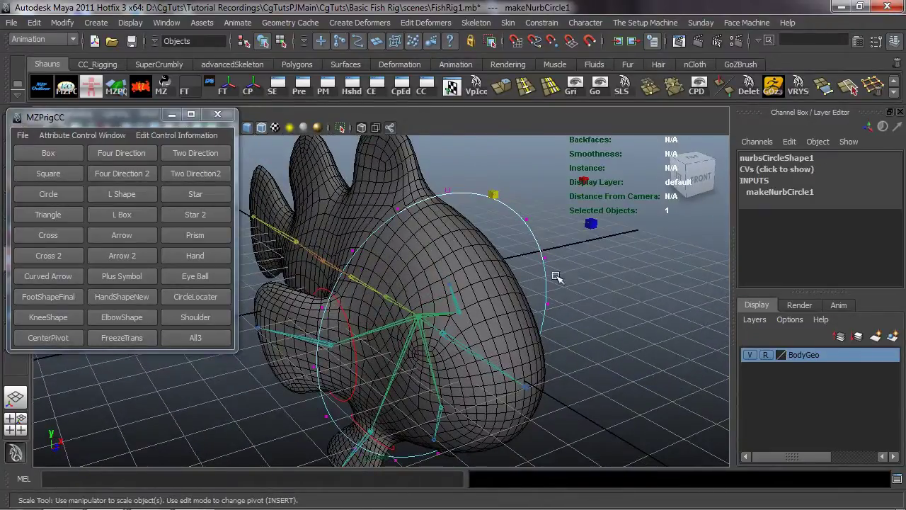
pyautogui.keyDown('alt'); pyautogui.moveTo(557, 275); pyautogui.dragTo(520, 248); pyautogui.keyUp('alt')
pyautogui.keyDown('alt'); pyautogui.moveTo(519, 248); pyautogui.dragTo(514, 197, button='middle'); pyautogui.keyUp('alt')
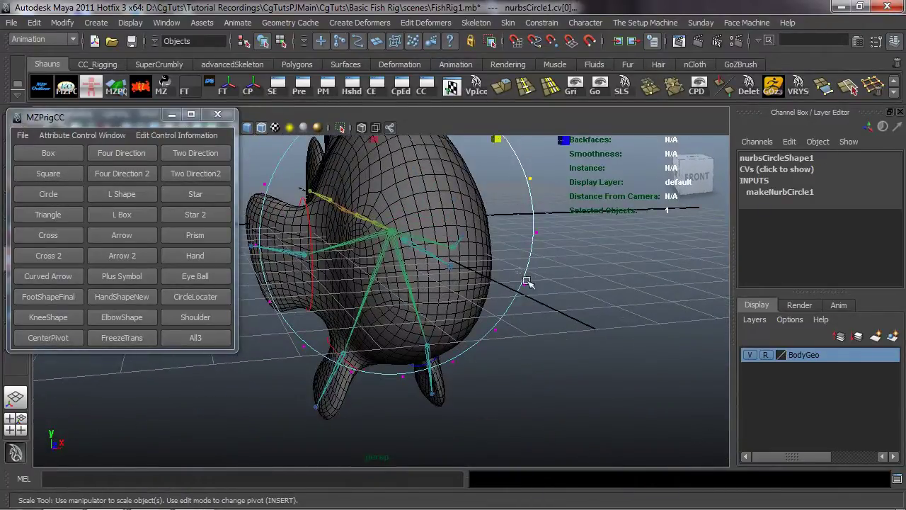
pyautogui.keyDown('alt'); pyautogui.moveTo(540, 348); pyautogui.dragTo(309, 339); pyautogui.keyUp('alt')
pyautogui.keyDown('alt'); pyautogui.moveTo(333, 305); pyautogui.dragTo(289, 292); pyautogui.keyUp('alt')
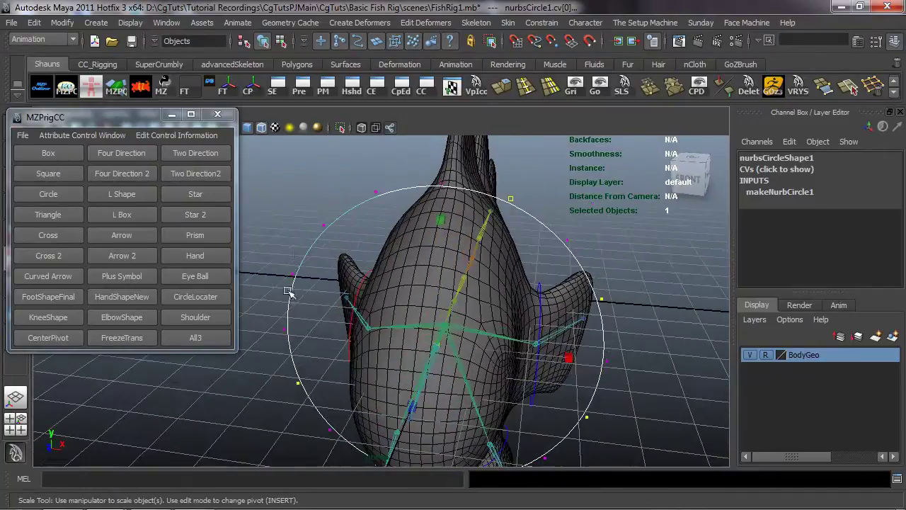
pyautogui.keyDown('alt'); pyautogui.moveTo(360, 238); pyautogui.dragTo(453, 249); pyautogui.keyUp('alt')
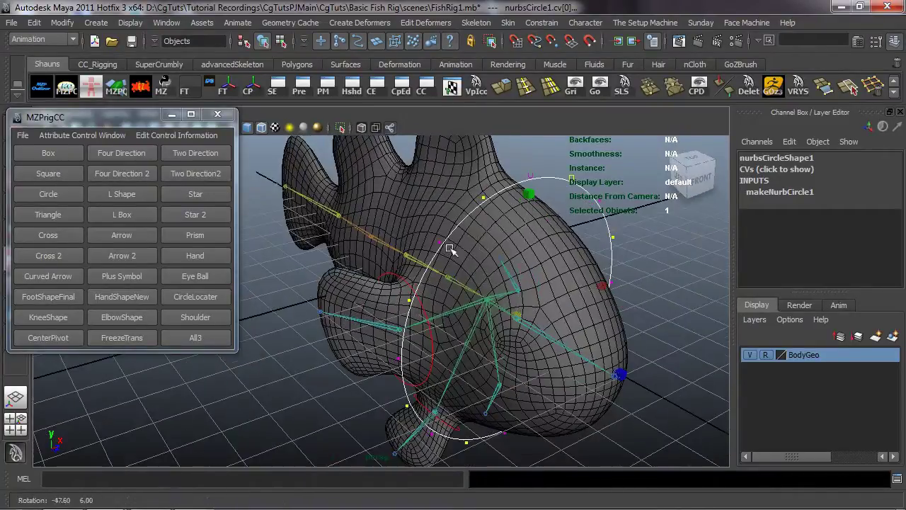
pyautogui.moveTo(518, 319)
pyautogui.mouseDown()
pyautogui.moveTo(476, 315)
pyautogui.moveTo(491, 318)
pyautogui.moveTo(512, 289)
pyautogui.moveTo(457, 271)
pyautogui.moveTo(430, 277)
pyautogui.moveTo(424, 301)
pyautogui.mouseUp()
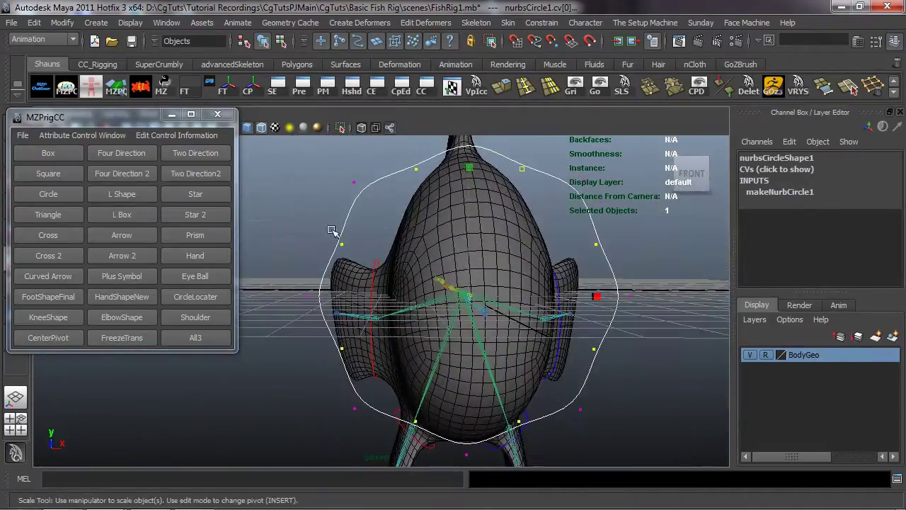
pyautogui.moveTo(341, 226); pyautogui.dragTo(364, 208, button='right')
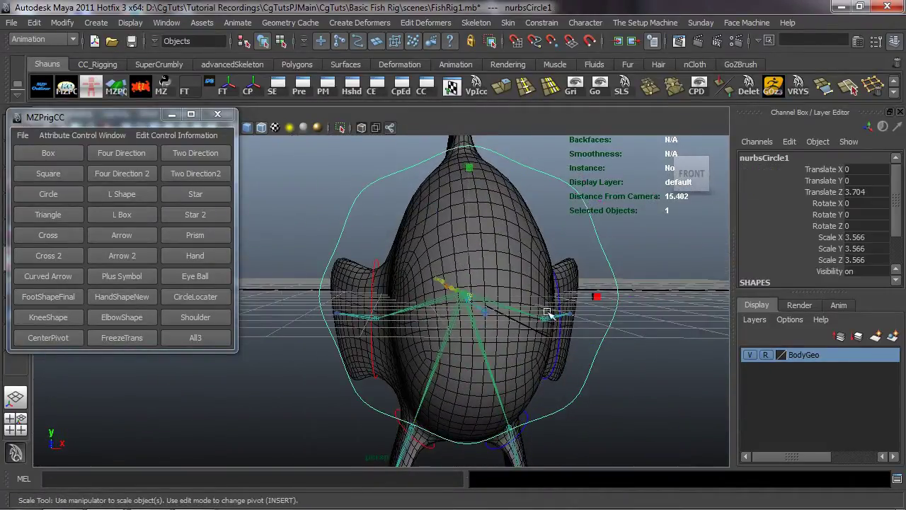
# Step: Resize the head circle to about 2.413 in Scale X and 3.676 in Scale Y and Z, and lower it to Translate Y -0.139
pyautogui.moveTo(594, 295); pyautogui.dragTo(582, 311)
pyautogui.press('w')
pyautogui.moveTo(516, 209); pyautogui.dragTo(519, 218)
pyautogui.press('r')
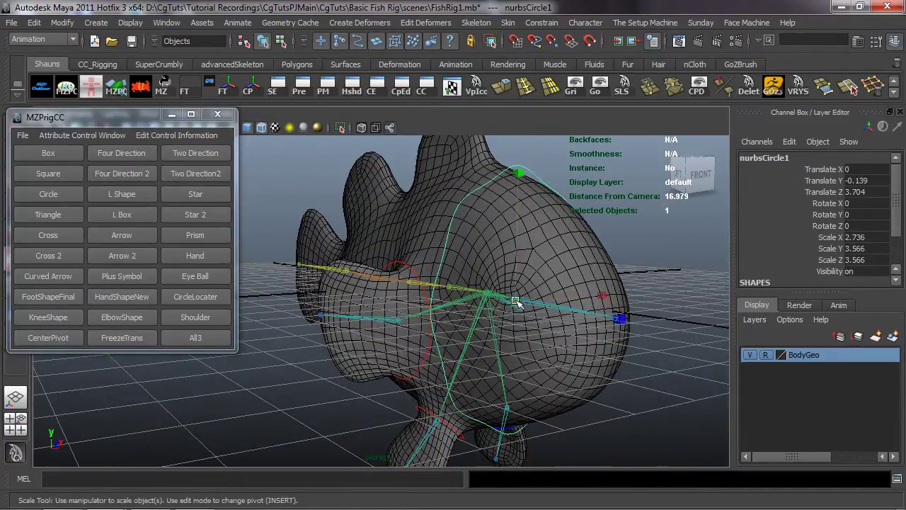
pyautogui.moveTo(516, 301); pyautogui.dragTo(488, 346)
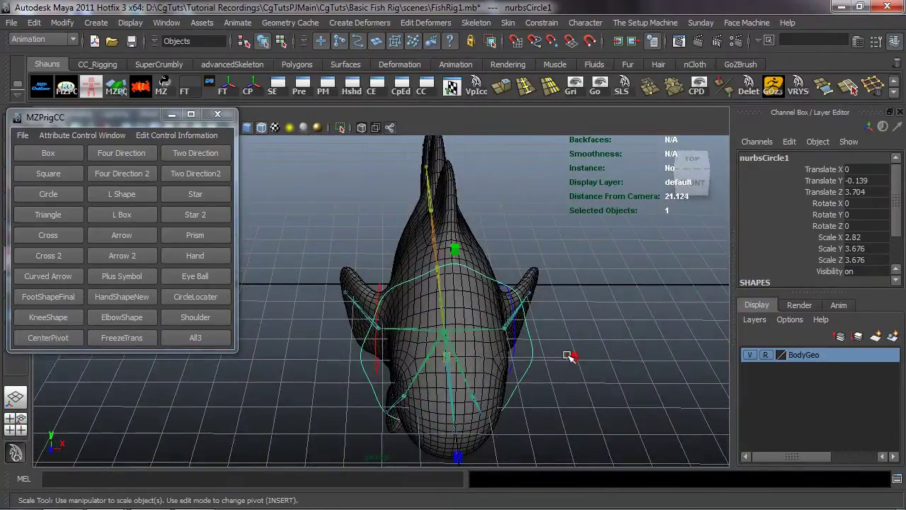
pyautogui.moveTo(570, 356); pyautogui.dragTo(503, 211)
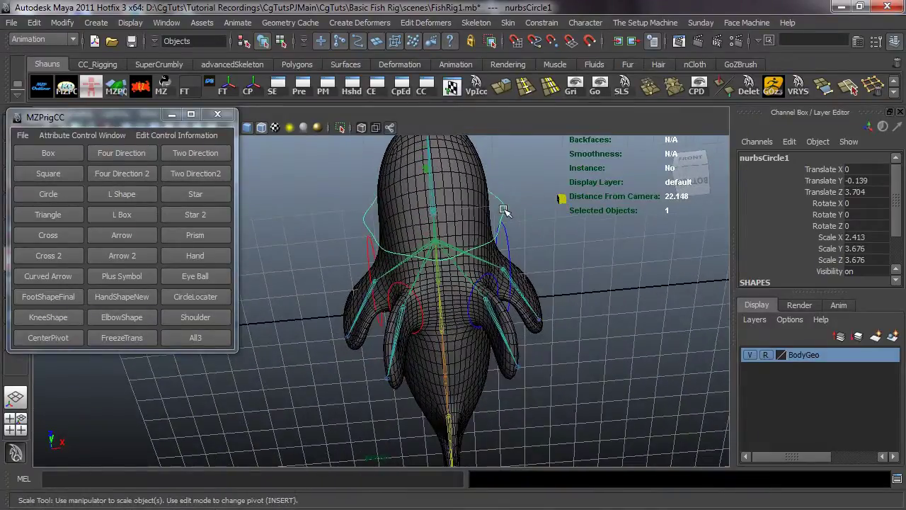
# Step: Select the four side control vertices of the head circle and scale them along X beside the side fins
pyautogui.moveTo(504, 210); pyautogui.dragTo(469, 203, button='right')
pyautogui.keyDown('alt'); pyautogui.moveTo(469, 203); pyautogui.dragTo(516, 217); pyautogui.keyUp('alt')
pyautogui.click(512, 206)
pyautogui.keyDown('alt'); pyautogui.moveTo(516, 232); pyautogui.dragTo(537, 252, button='middle'); pyautogui.keyUp('alt')
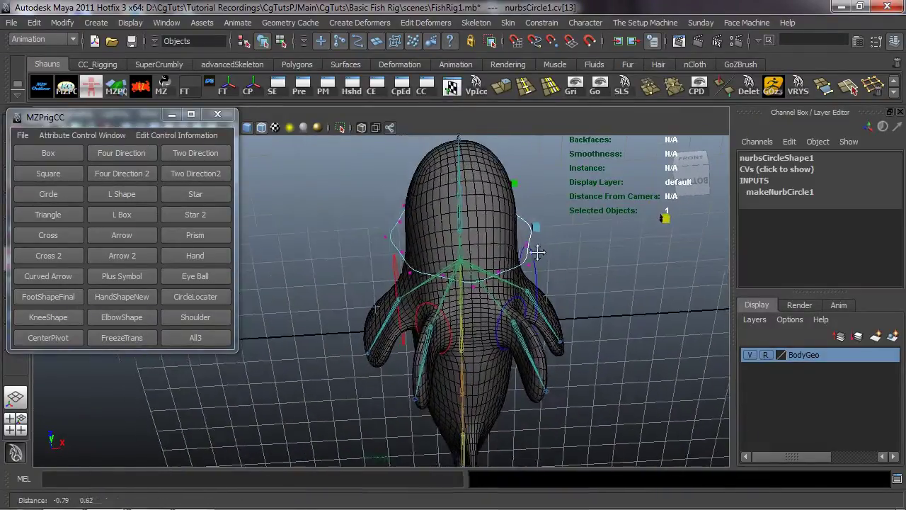
pyautogui.keyDown('alt'); pyautogui.moveTo(538, 252); pyautogui.dragTo(364, 325); pyautogui.keyUp('alt')
pyautogui.keyDown('alt'); pyautogui.moveTo(364, 325); pyautogui.dragTo(625, 339); pyautogui.keyUp('alt')
pyautogui.keyDown('alt'); pyautogui.moveTo(515, 348); pyautogui.dragTo(510, 362, button='middle'); pyautogui.keyUp('alt')
pyautogui.keyDown('alt'); pyautogui.moveTo(510, 363); pyautogui.dragTo(460, 265, button='right'); pyautogui.keyUp('alt')
pyautogui.keyDown('alt'); pyautogui.moveTo(568, 320); pyautogui.dragTo(292, 213); pyautogui.keyUp('alt')
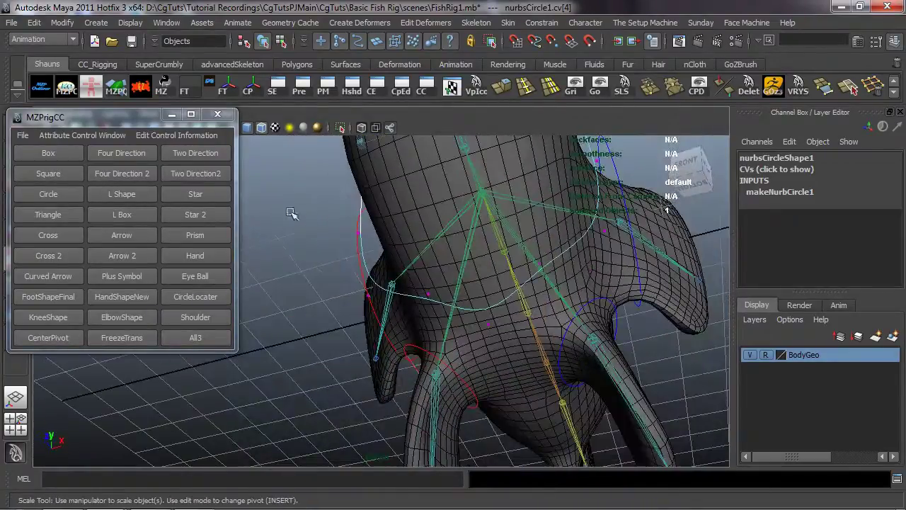
pyautogui.keyDown('alt'); pyautogui.moveTo(378, 243); pyautogui.dragTo(538, 352); pyautogui.keyUp('alt')
pyautogui.keyDown('alt'); pyautogui.moveTo(538, 352); pyautogui.dragTo(493, 352, button='middle'); pyautogui.keyUp('alt')
pyautogui.keyDown('alt'); pyautogui.moveTo(577, 379); pyautogui.dragTo(438, 361); pyautogui.keyUp('alt')
pyautogui.moveTo(336, 371); pyautogui.dragTo(310, 361)
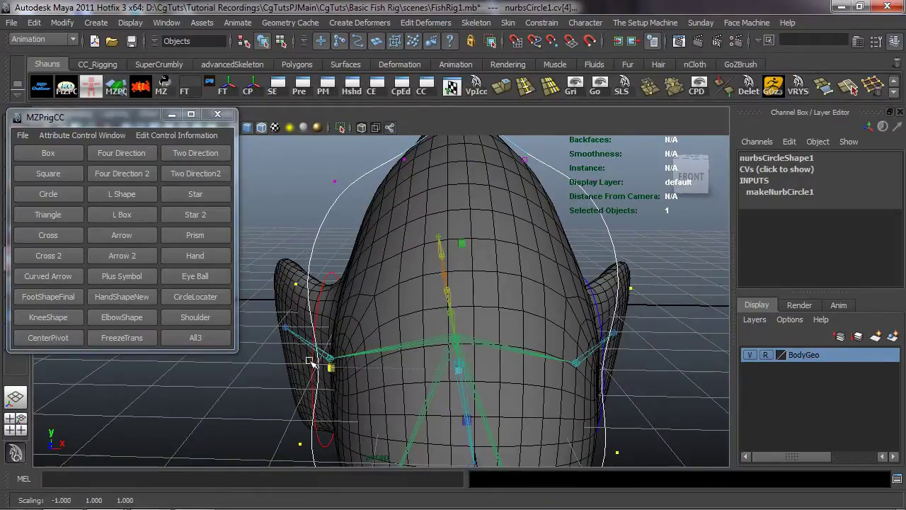
# Step: Move the mirrored pair of control vertices near the top of the head circle slightly upward
pyautogui.moveTo(318, 159); pyautogui.dragTo(360, 198)
pyautogui.keyDown('alt'); pyautogui.moveTo(395, 209); pyautogui.dragTo(376, 263, button='middle'); pyautogui.keyUp('alt')
pyautogui.keyDown('alt'); pyautogui.moveTo(376, 263); pyautogui.dragTo(365, 207); pyautogui.keyUp('alt')
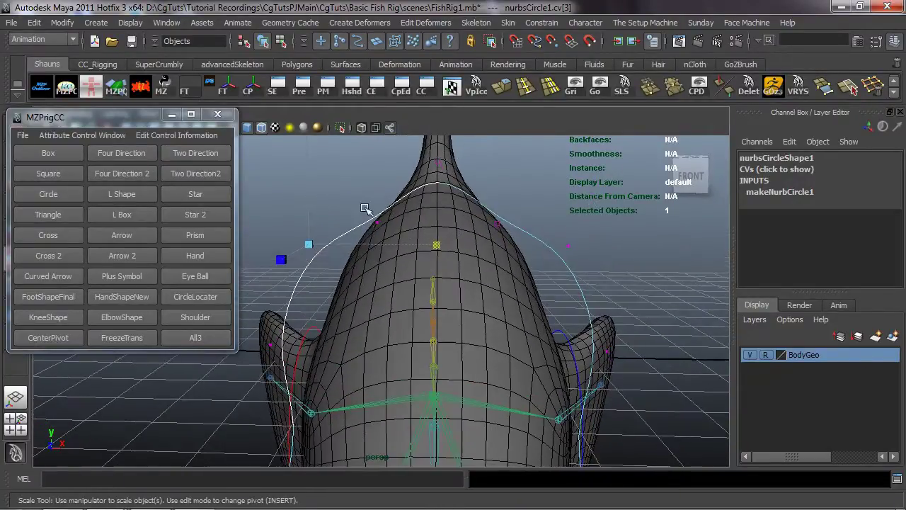
pyautogui.keyDown('shift'); pyautogui.moveTo(511, 235); pyautogui.dragTo(515, 237); pyautogui.keyUp('shift')
pyautogui.press('w')
pyautogui.moveTo(438, 170); pyautogui.dragTo(437, 147)
# Step: Select the two upper side control vertices of the head circle and scale them to refine its shoulders
pyautogui.click(309, 243)
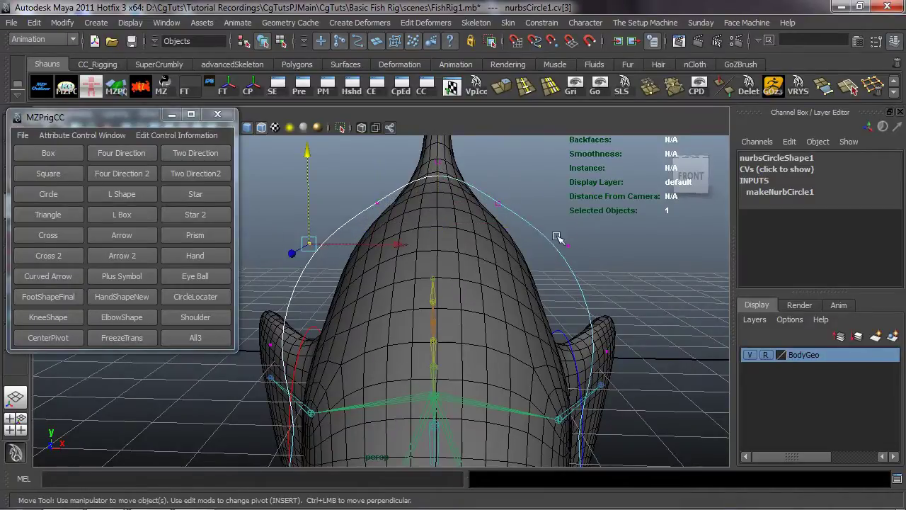
pyautogui.keyDown('shift'); pyautogui.click(567, 244); pyautogui.keyUp('shift')
pyautogui.press('r')
pyautogui.moveTo(312, 240); pyautogui.dragTo(340, 271)
# Step: Adjust the head circle's lower control vertices near the bottom fins and reselect the whole curve
pyautogui.keyDown('alt'); pyautogui.moveTo(361, 311); pyautogui.dragTo(394, 106, button='middle'); pyautogui.keyUp('alt')
pyautogui.keyDown('alt'); pyautogui.moveTo(397, 249); pyautogui.dragTo(374, 279); pyautogui.keyUp('alt')
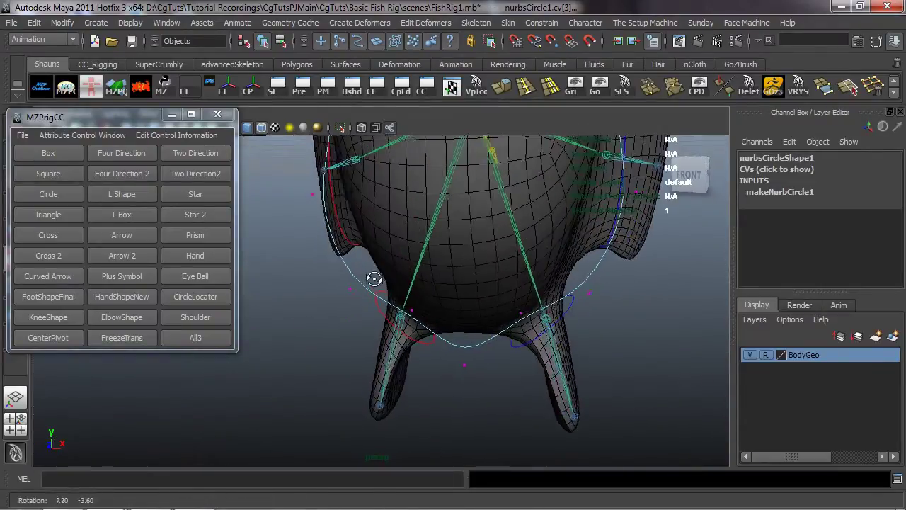
pyautogui.click(357, 293)
pyautogui.keyDown('alt'); pyautogui.moveTo(574, 335); pyautogui.dragTo(473, 340); pyautogui.keyUp('alt')
pyautogui.moveTo(337, 332); pyautogui.dragTo(444, 306)
pyautogui.click(299, 366)
pyautogui.scroll(-3, 332, 322)
pyautogui.moveTo(442, 168); pyautogui.dragTo(456, 155, button='right')
pyautogui.click(446, 169)
pyautogui.keyDown('alt'); pyautogui.moveTo(446, 169); pyautogui.dragTo(451, 216); pyautogui.keyUp('alt')
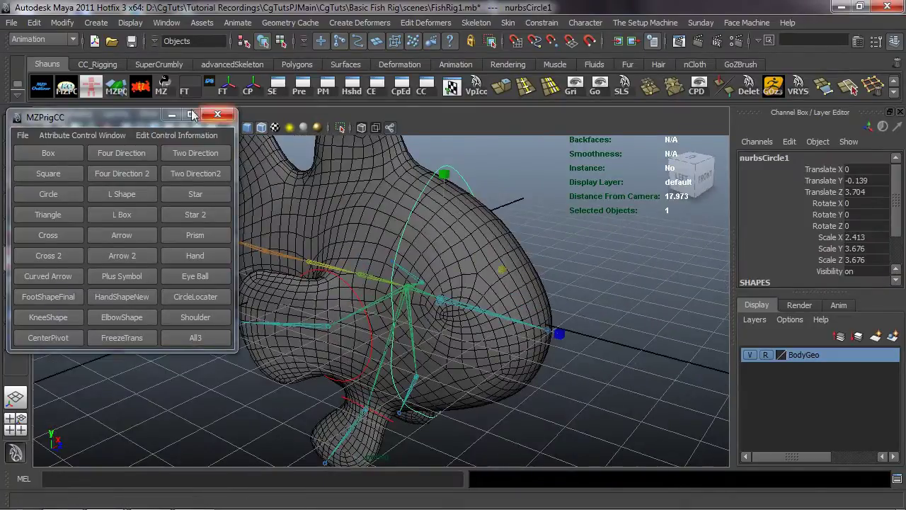
# Step: Freeze the head circle's transforms and rename it CC_Head_Rotate
pyautogui.click(117, 87)
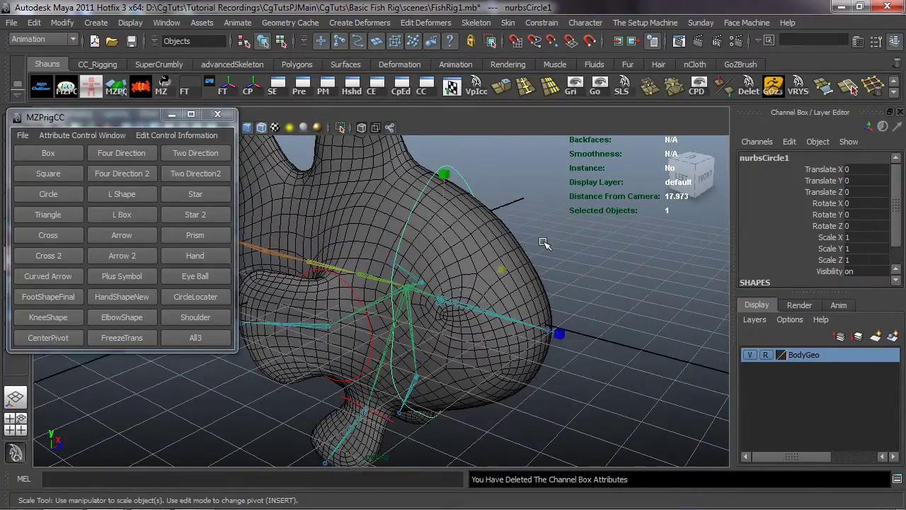
pyautogui.keyDown('alt'); pyautogui.moveTo(544, 242); pyautogui.dragTo(482, 223); pyautogui.keyUp('alt')
pyautogui.doubleClick(760, 157)
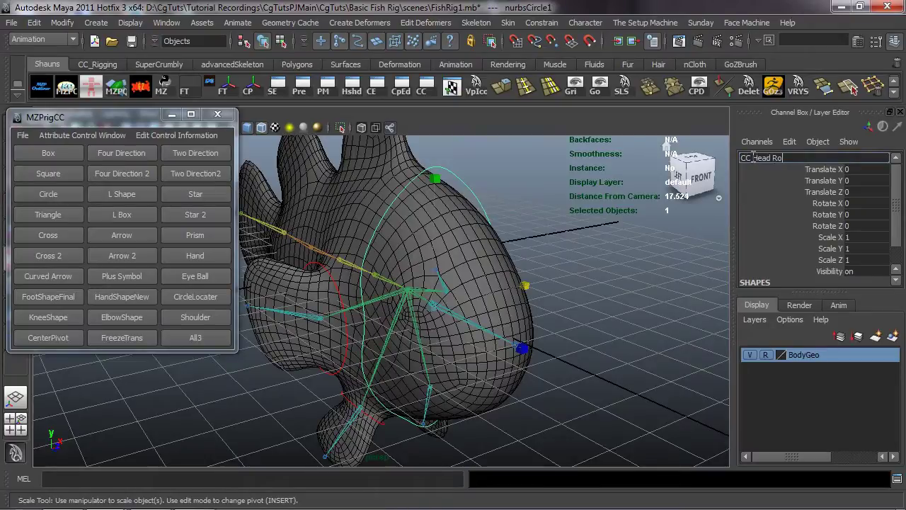
pyautogui.write('CC_Head_Rotate')
pyautogui.press('Return')
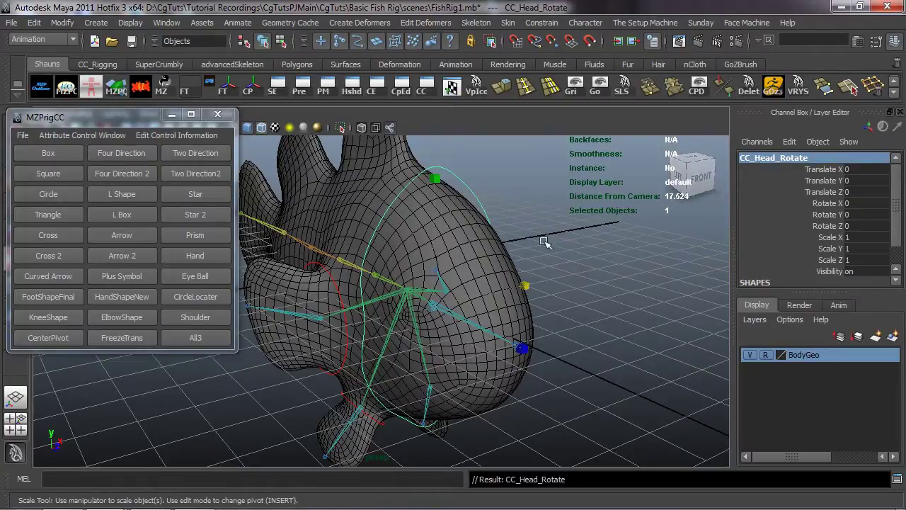
# Step: Recolor the CC_Head_Rotate curve green and deselect it
pyautogui.click(139, 87)
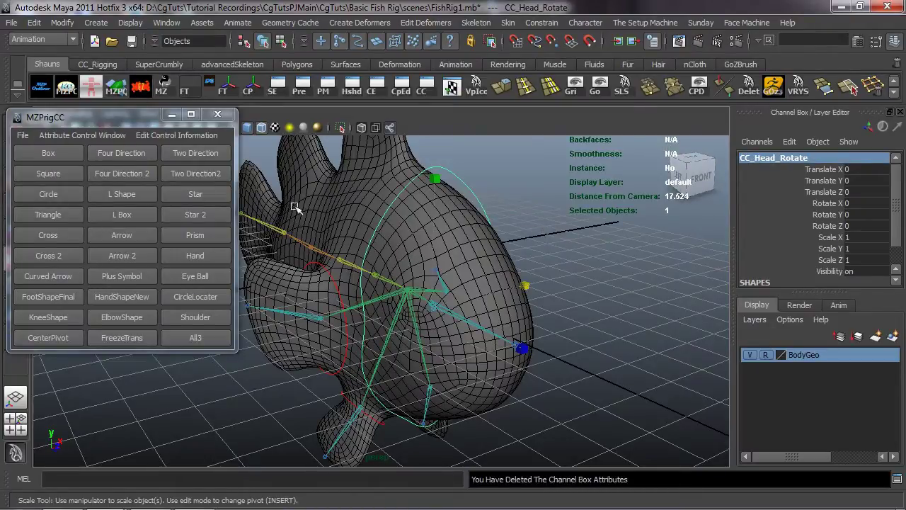
pyautogui.keyDown('alt'); pyautogui.moveTo(511, 265); pyautogui.dragTo(524, 284); pyautogui.keyUp('alt')
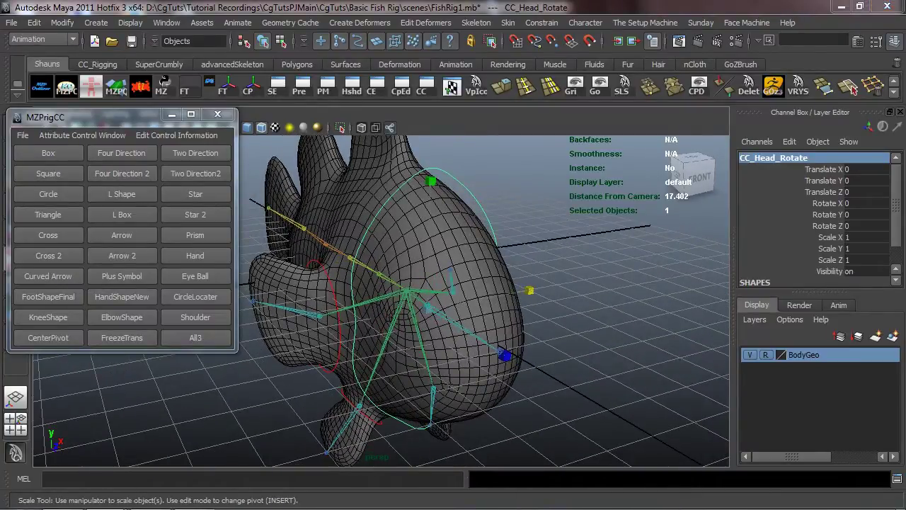
pyautogui.click(631, 298)
# Step: Create a new circle control curve at the origin and set its Rotate X to 90
pyautogui.keyDown('alt'); pyautogui.moveTo(630, 300); pyautogui.dragTo(418, 280); pyautogui.keyUp('alt')
pyautogui.keyDown('alt'); pyautogui.moveTo(418, 279); pyautogui.dragTo(487, 175, button='middle'); pyautogui.keyUp('alt')
pyautogui.keyDown('alt'); pyautogui.moveTo(445, 245); pyautogui.dragTo(435, 302); pyautogui.keyUp('alt')
pyautogui.keyDown('alt'); pyautogui.moveTo(495, 295); pyautogui.dragTo(420, 319, button='middle'); pyautogui.keyUp('alt')
pyautogui.keyDown('alt'); pyautogui.moveTo(453, 311); pyautogui.dragTo(440, 310); pyautogui.keyUp('alt')
pyautogui.keyDown('alt'); pyautogui.moveTo(354, 270); pyautogui.dragTo(327, 266); pyautogui.keyUp('alt')
pyautogui.click(63, 198)
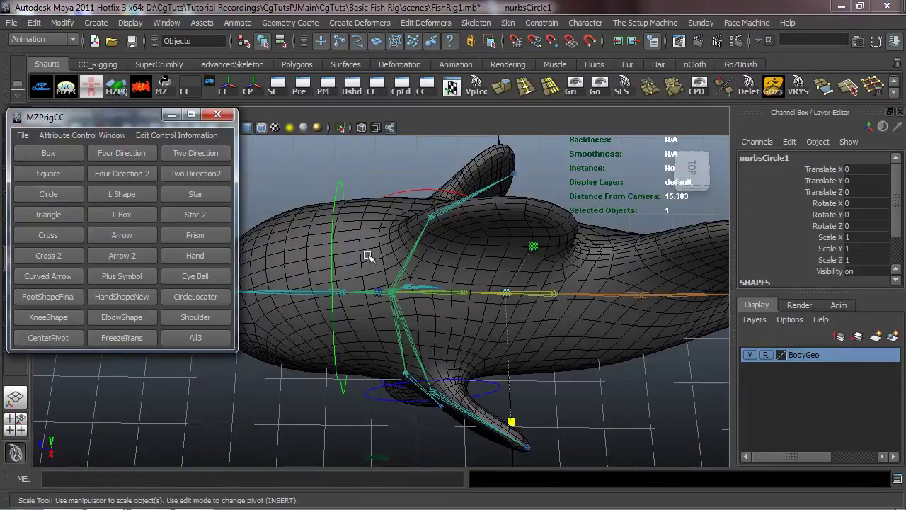
pyautogui.keyDown('alt'); pyautogui.moveTo(397, 262); pyautogui.dragTo(376, 249); pyautogui.keyUp('alt')
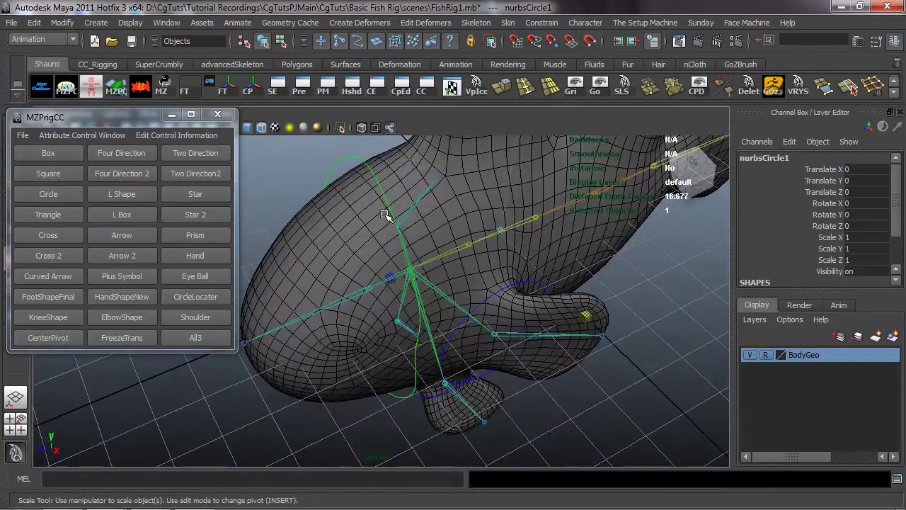
pyautogui.press('e')
pyautogui.moveTo(450, 162); pyautogui.dragTo(424, 192)
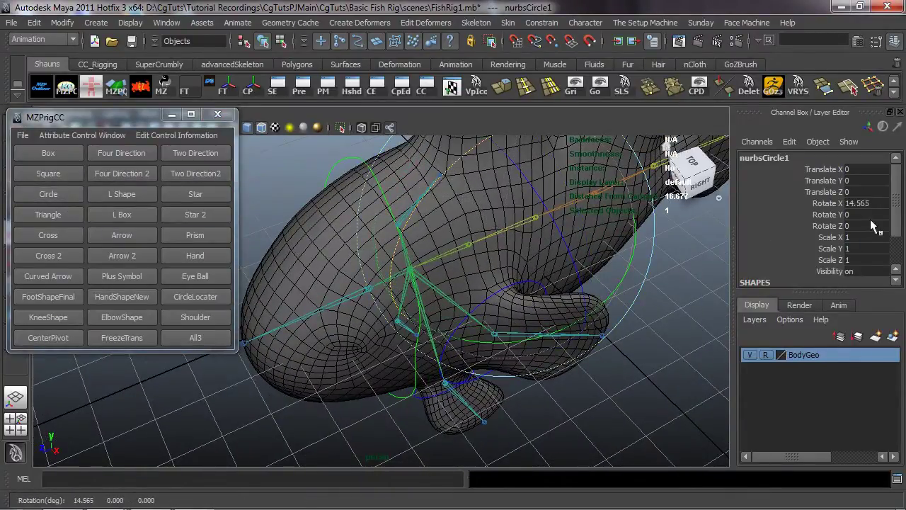
pyautogui.press('Return')
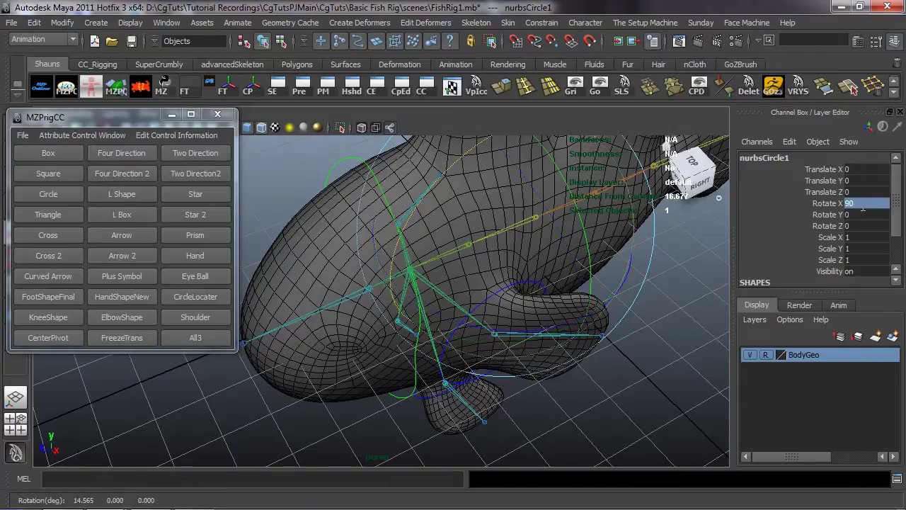
# Step: Set the new body circle's section count to 22
pyautogui.keyDown('alt'); pyautogui.moveTo(439, 241); pyautogui.dragTo(485, 273); pyautogui.keyUp('alt')
pyautogui.press('r')
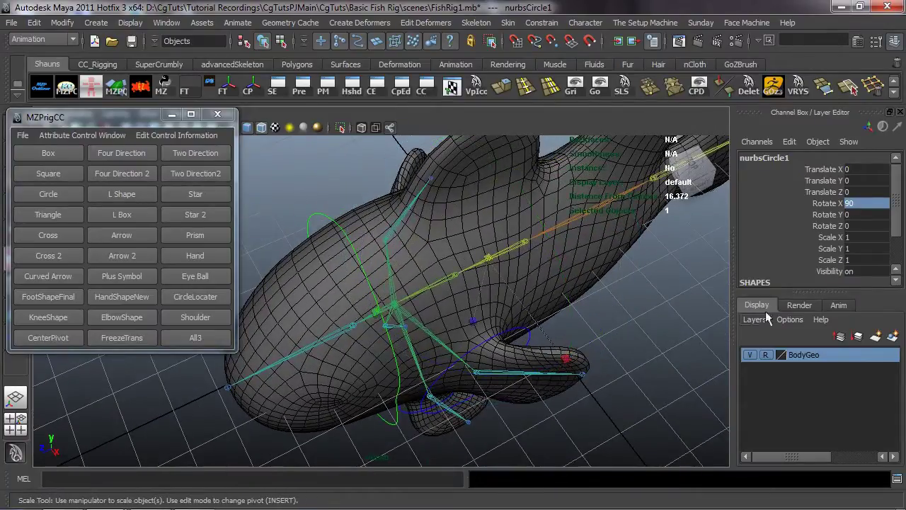
pyautogui.scroll(-2, 827, 260)
pyautogui.click(827, 269)
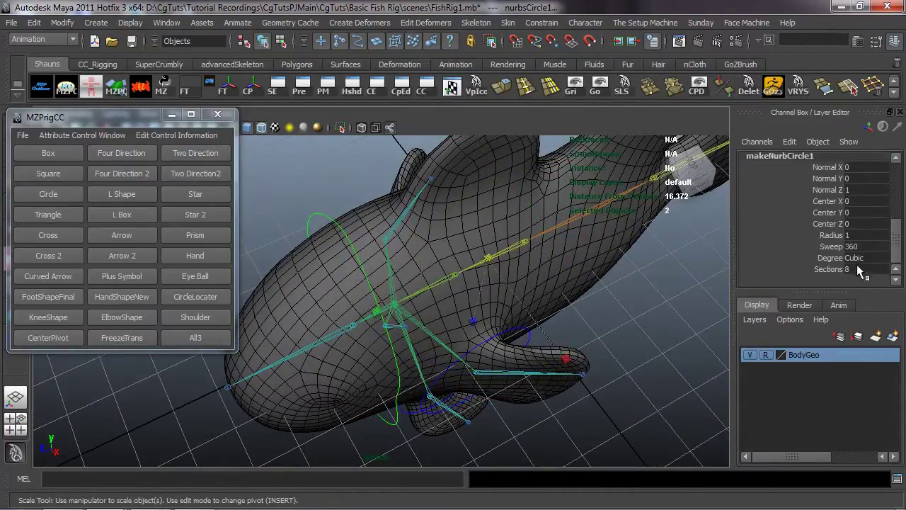
pyautogui.click(856, 268)
# Step: In the top view, stretch the body circle lengthwise until it extends past the fish's nose and tail
pyautogui.keyDown('alt'); pyautogui.moveTo(558, 212); pyautogui.dragTo(546, 240); pyautogui.keyUp('alt')
pyautogui.press('space')
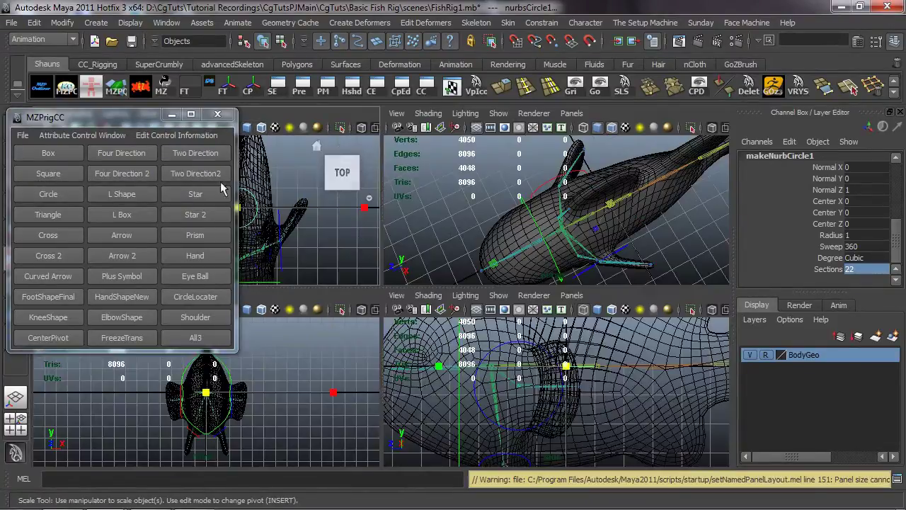
pyautogui.moveTo(142, 118); pyautogui.dragTo(905, 319)
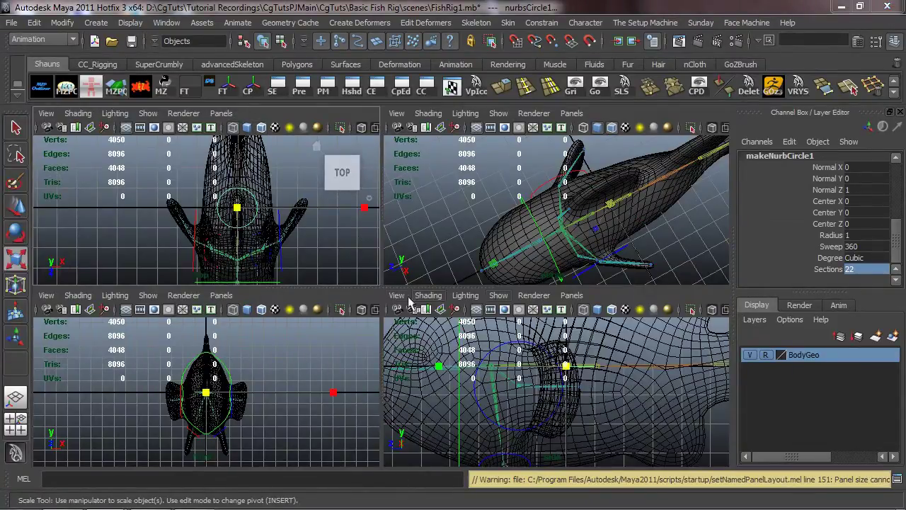
pyautogui.press('space')
pyautogui.keyDown('alt'); pyautogui.moveTo(297, 217); pyautogui.dragTo(310, 299, button='middle'); pyautogui.keyUp('alt')
pyautogui.scroll(-2, 286, 285)
pyautogui.moveTo(385, 446); pyautogui.dragTo(382, 505)
pyautogui.keyDown('alt'); pyautogui.moveTo(396, 375); pyautogui.dragTo(399, 358, button='middle'); pyautogui.keyUp('alt')
pyautogui.moveTo(388, 428); pyautogui.dragTo(396, 458)
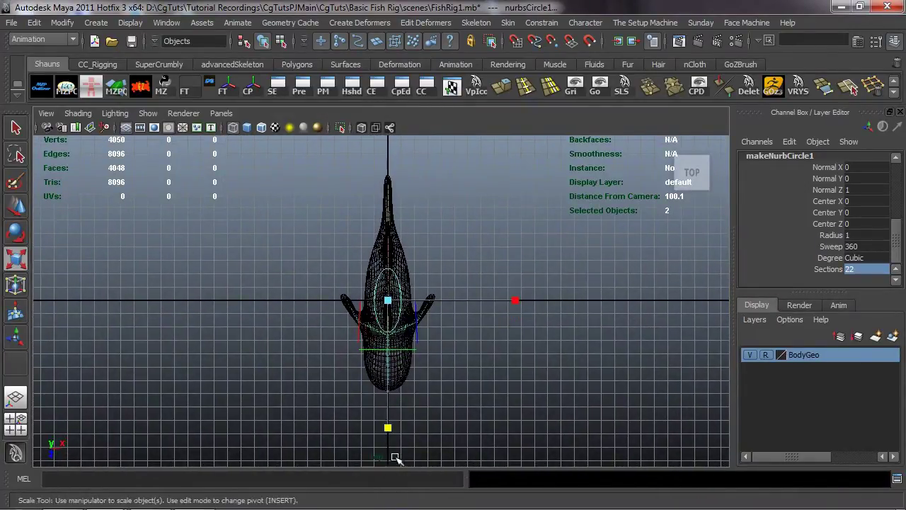
pyautogui.moveTo(388, 426); pyautogui.dragTo(395, 479)
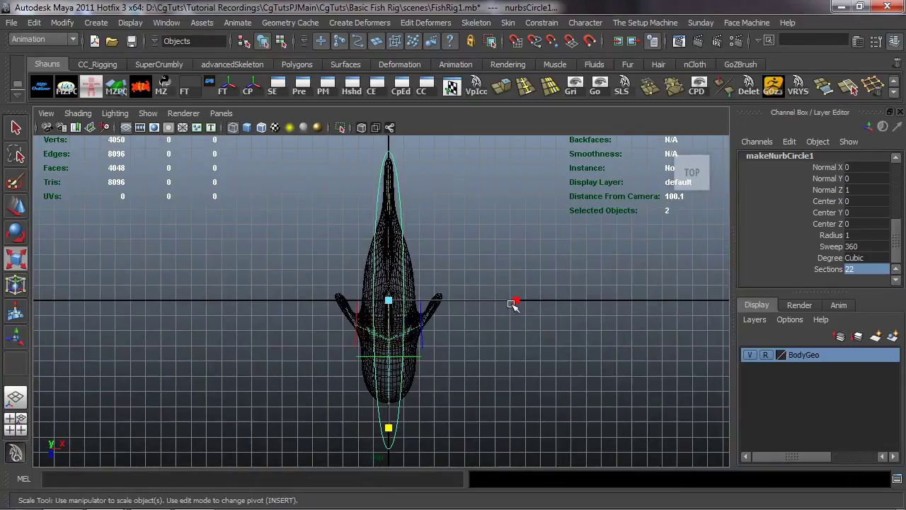
# Step: Widen the body circle along X until it surrounds the side fins
pyautogui.moveTo(515, 301); pyautogui.dragTo(719, 300)
pyautogui.moveTo(838, 337); pyautogui.dragTo(874, 337)
pyautogui.keyDown('alt'); pyautogui.moveTo(526, 339); pyautogui.dragTo(522, 286, button='middle'); pyautogui.keyUp('alt')
pyautogui.moveTo(435, 340); pyautogui.dragTo(344, 354, button='right')
pyautogui.moveTo(459, 429); pyautogui.dragTo(458, 429)
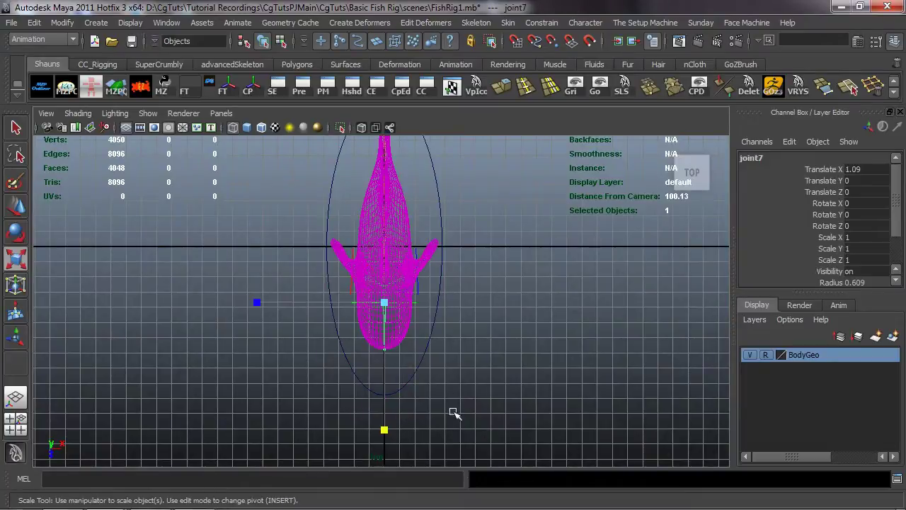
pyautogui.keyDown('alt'); pyautogui.moveTo(448, 402); pyautogui.dragTo(489, 409, button='right'); pyautogui.keyUp('alt')
pyautogui.click(490, 409)
# Step: Display the body curve's control vertices and move the ones at the front end back closer to the fish's nose
pyautogui.moveTo(339, 364); pyautogui.dragTo(283, 313, button='right')
pyautogui.moveTo(293, 320); pyautogui.dragTo(442, 427)
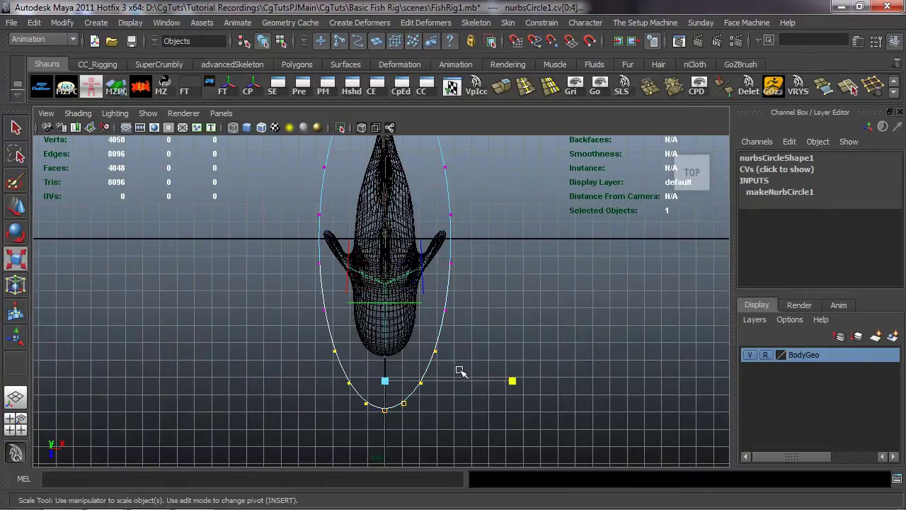
pyautogui.press('w')
pyautogui.moveTo(387, 456); pyautogui.dragTo(389, 431)
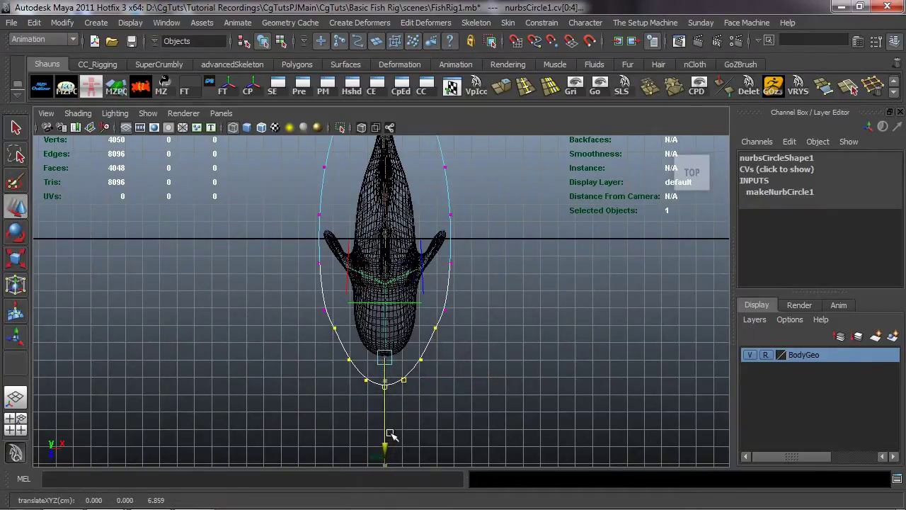
# Step: Move the CV pair just ahead of the side fins back toward them and scale it inward to hug the head
pyautogui.moveTo(312, 300); pyautogui.dragTo(337, 322)
pyautogui.keyDown('shift'); pyautogui.moveTo(440, 301); pyautogui.dragTo(475, 325); pyautogui.keyUp('shift')
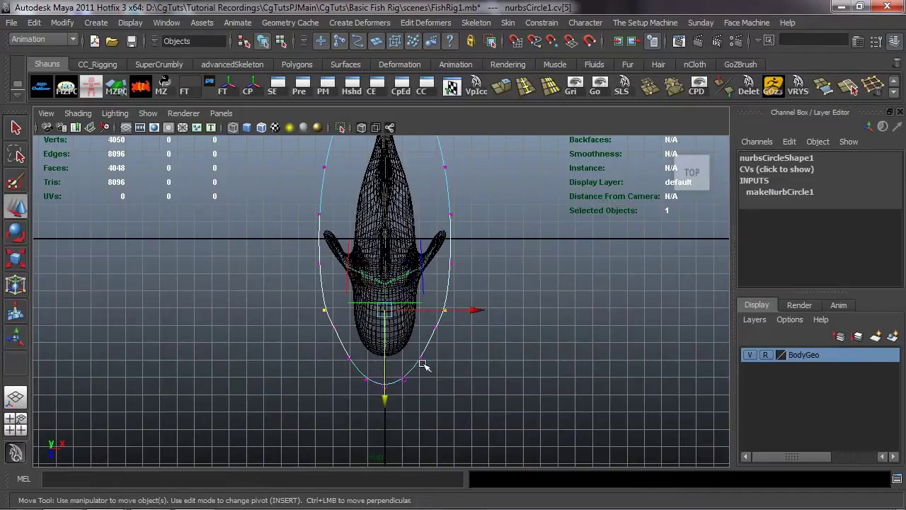
pyautogui.scroll(1, 424, 364)
pyautogui.moveTo(390, 398); pyautogui.dragTo(389, 371)
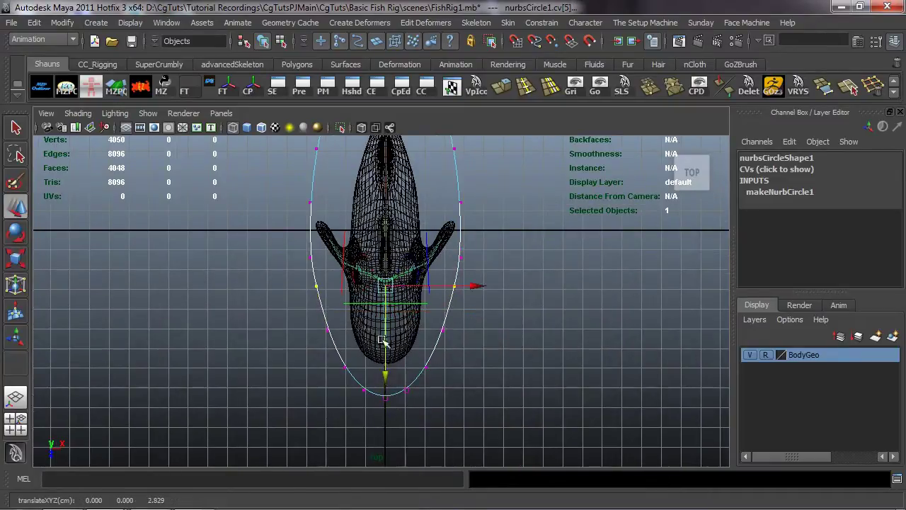
pyautogui.press('r')
pyautogui.moveTo(259, 285); pyautogui.dragTo(293, 293)
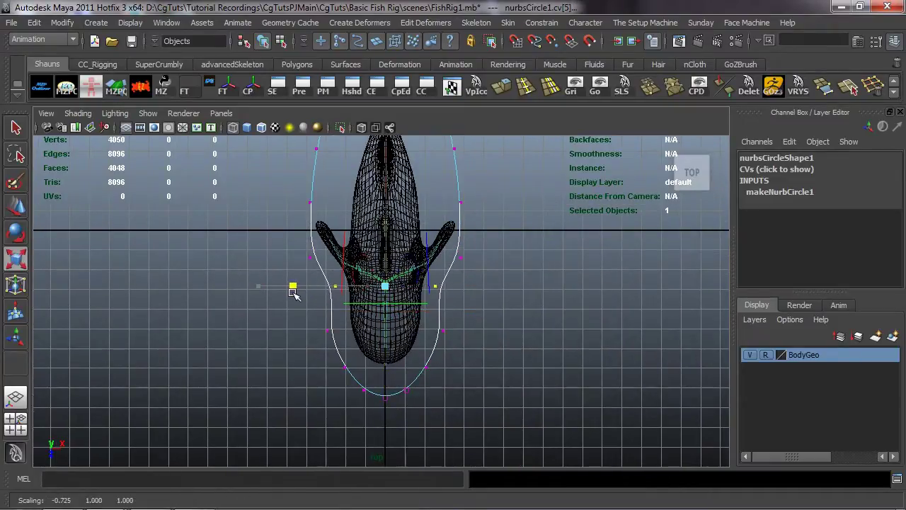
# Step: Scale the CV pair midway along the rear body inward and move it forward to just behind the side fins
pyautogui.keyDown('alt'); pyautogui.moveTo(314, 271); pyautogui.dragTo(332, 381, button='middle'); pyautogui.keyUp('alt')
pyautogui.moveTo(306, 250); pyautogui.dragTo(347, 266)
pyautogui.keyDown('shift'); pyautogui.moveTo(452, 224); pyautogui.dragTo(494, 267); pyautogui.keyUp('shift')
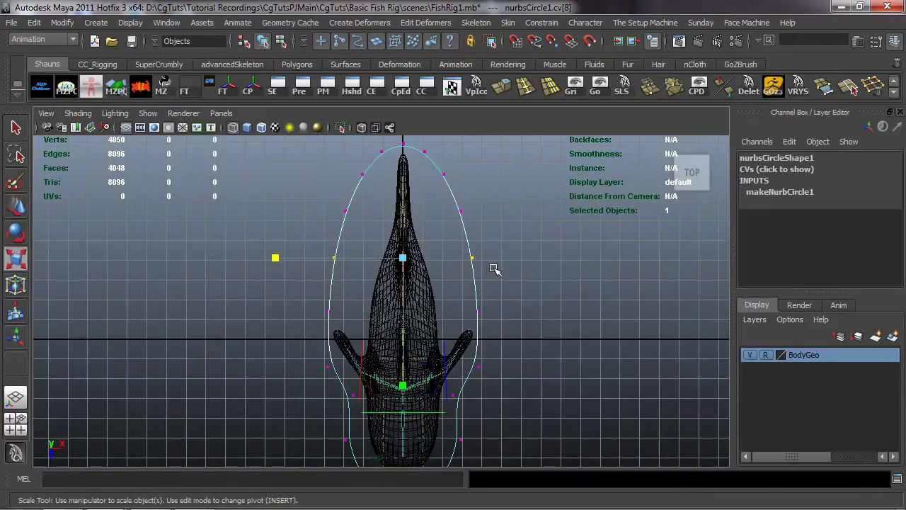
pyautogui.moveTo(275, 258); pyautogui.dragTo(346, 259)
pyautogui.press('w')
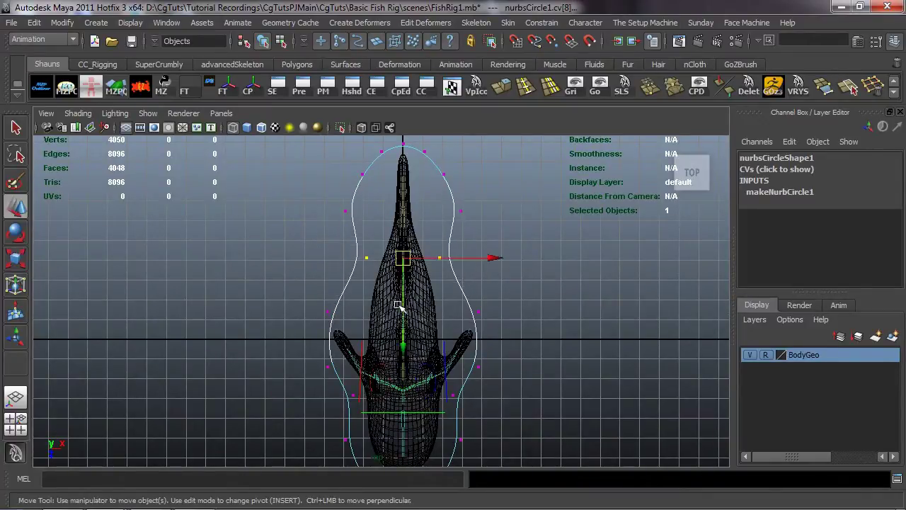
pyautogui.moveTo(407, 350); pyautogui.dragTo(407, 417)
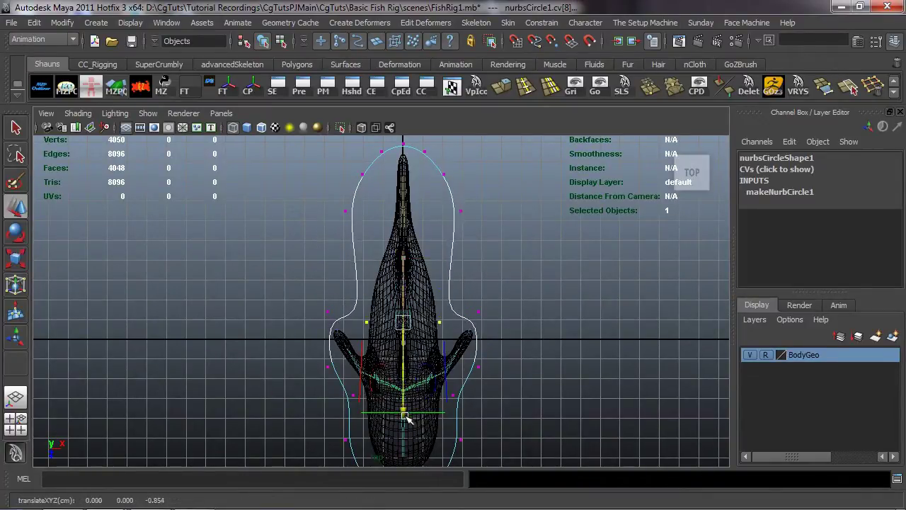
# Step: Select all control vertices around the tail and scale them inward to narrow the curve's rear end
pyautogui.keyDown('alt'); pyautogui.moveTo(389, 226); pyautogui.dragTo(387, 276, button='middle'); pyautogui.keyUp('alt')
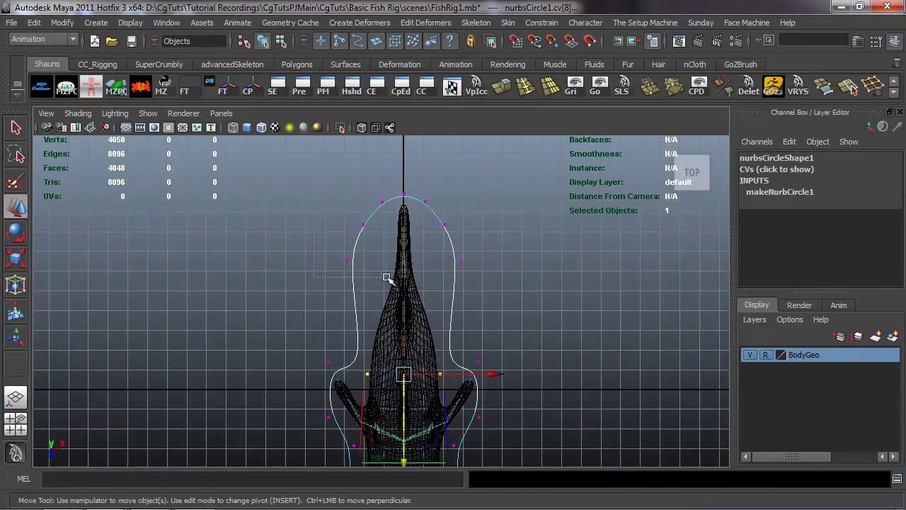
pyautogui.moveTo(386, 277); pyautogui.dragTo(475, 284)
pyautogui.keyDown('shift'); pyautogui.click(409, 190); pyautogui.keyUp('shift')
pyautogui.press('z')
pyautogui.scroll(5, 475, 291)
pyautogui.keyDown('alt'); pyautogui.moveTo(475, 289); pyautogui.dragTo(475, 366, button='middle'); pyautogui.keyUp('alt')
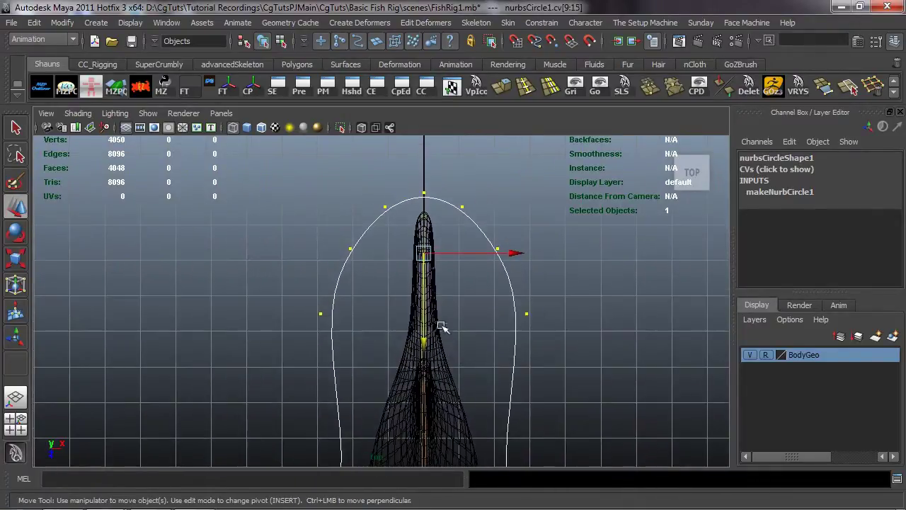
pyautogui.press('r')
pyautogui.moveTo(297, 252); pyautogui.dragTo(320, 256)
# Step: Scale the CV pair beside the tail's base inward so the curve follows the tapering body
pyautogui.moveTo(313, 297); pyautogui.dragTo(358, 330)
pyautogui.keyDown('shift'); pyautogui.moveTo(483, 302); pyautogui.dragTo(533, 338); pyautogui.keyUp('shift')
pyautogui.keyDown('alt'); pyautogui.moveTo(533, 338); pyautogui.dragTo(509, 283, button='middle'); pyautogui.keyUp('alt')
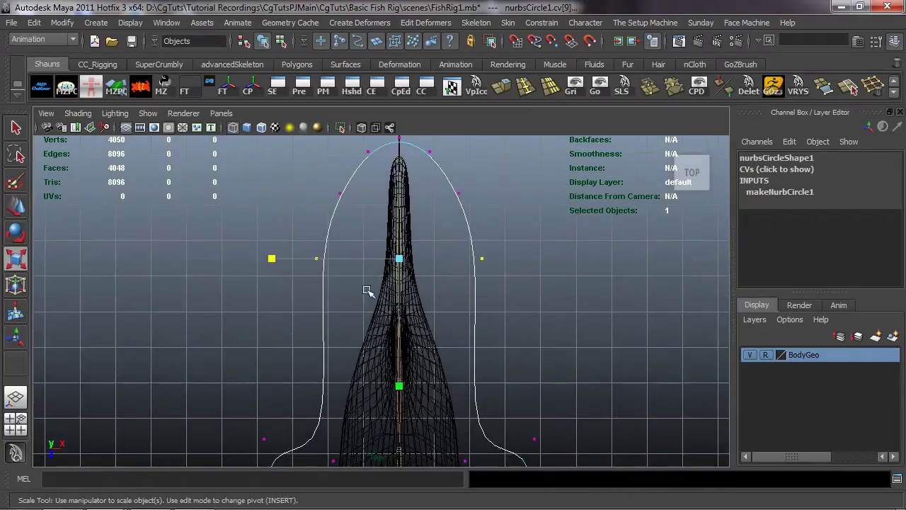
pyautogui.moveTo(271, 259); pyautogui.dragTo(343, 273)
# Step: Scale the CV pair just ahead of the side fins further inward toward the body
pyautogui.keyDown('alt'); pyautogui.moveTo(344, 300); pyautogui.dragTo(326, 216, button='middle'); pyautogui.keyUp('alt')
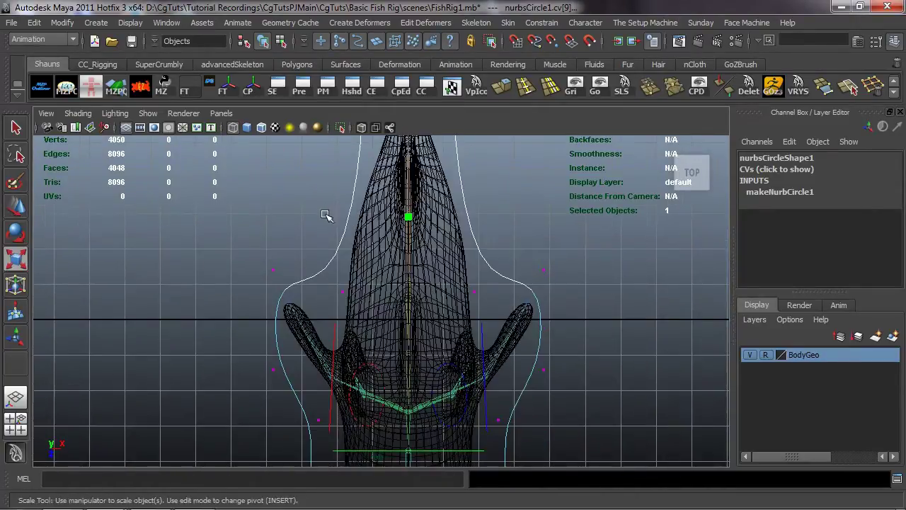
pyautogui.keyDown('alt'); pyautogui.moveTo(301, 342); pyautogui.dragTo(294, 246, button='middle'); pyautogui.keyUp('alt')
pyautogui.click(319, 323)
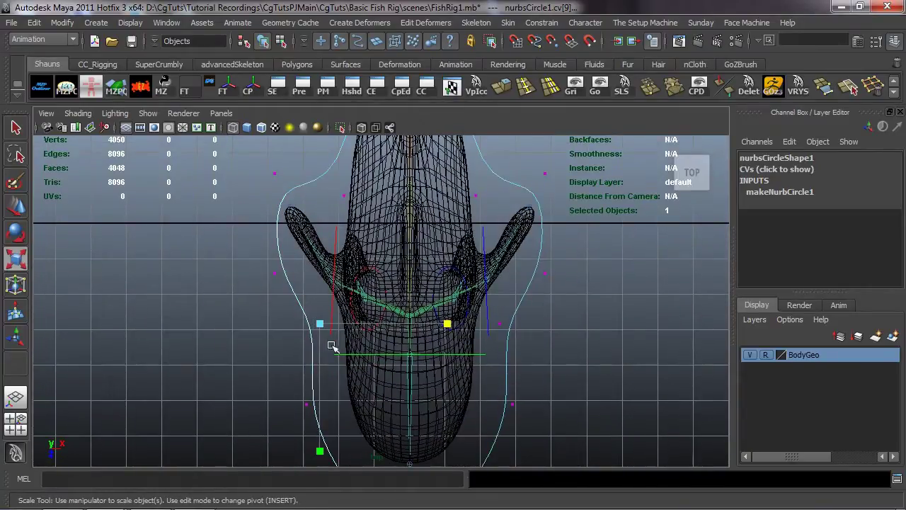
pyautogui.keyDown('shift'); pyautogui.click(499, 324); pyautogui.keyUp('shift')
pyautogui.moveTo(300, 324)
pyautogui.mouseDown()
pyautogui.moveTo(269, 323)
pyautogui.moveTo(316, 323)
pyautogui.moveTo(303, 325)
pyautogui.mouseUp()
# Step: Scale the CV pair alongside the head inward and check the width of the pair flanking the nose
pyautogui.keyDown('alt'); pyautogui.moveTo(304, 344); pyautogui.dragTo(300, 268, button='middle'); pyautogui.keyUp('alt')
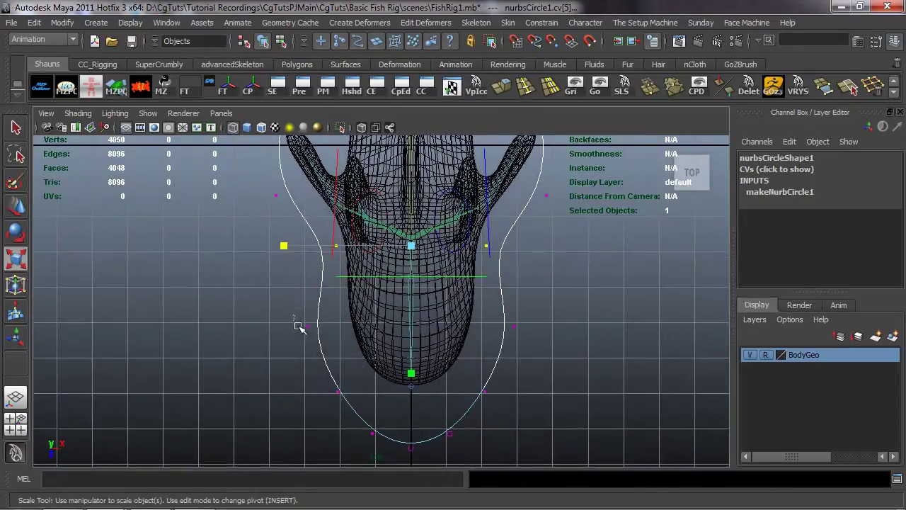
pyautogui.click(307, 327)
pyautogui.keyDown('shift'); pyautogui.click(513, 326); pyautogui.keyUp('shift')
pyautogui.moveTo(305, 328)
pyautogui.mouseDown()
pyautogui.moveTo(295, 325)
pyautogui.moveTo(310, 327)
pyautogui.mouseUp()
pyautogui.keyDown('alt'); pyautogui.moveTo(320, 394); pyautogui.dragTo(320, 344, button='middle'); pyautogui.keyUp('alt')
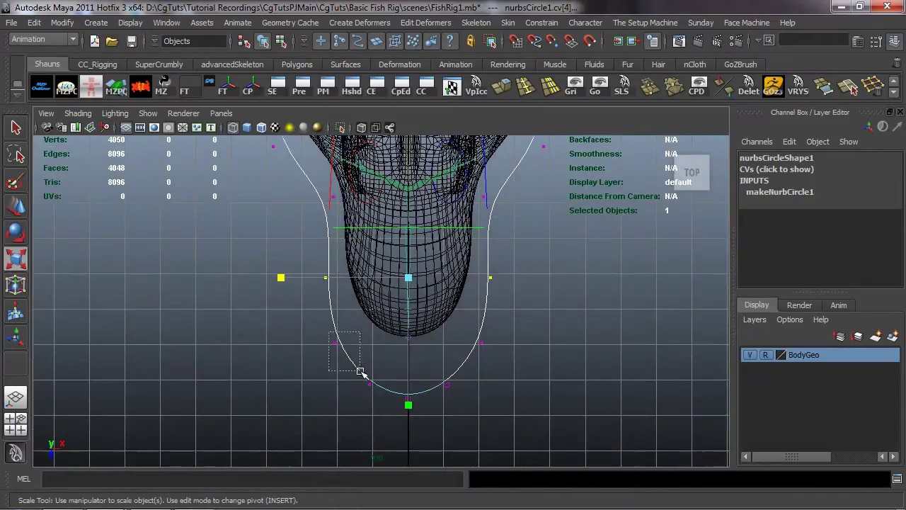
pyautogui.moveTo(361, 371); pyautogui.dragTo(361, 372)
pyautogui.keyDown('shift'); pyautogui.moveTo(469, 331); pyautogui.dragTo(510, 358); pyautogui.keyUp('shift')
pyautogui.moveTo(281, 343)
pyautogui.mouseDown()
pyautogui.moveTo(314, 346)
pyautogui.moveTo(281, 343)
pyautogui.mouseUp()
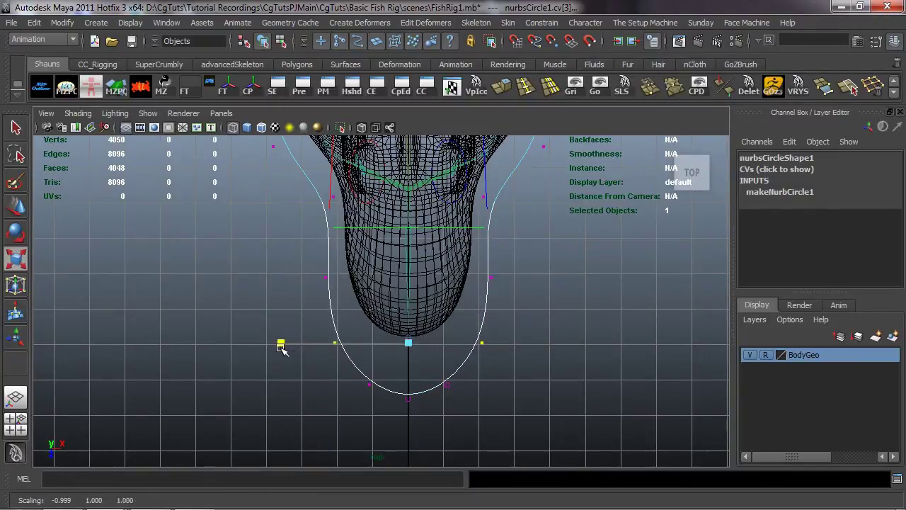
# Step: Move the two control vertices flanking the front tip slightly forward to round out the curve's nose end
pyautogui.click(368, 377)
pyautogui.keyDown('shift'); pyautogui.click(446, 382); pyautogui.keyUp('shift')
pyautogui.press('w')
pyautogui.keyDown('alt'); pyautogui.moveTo(407, 461); pyautogui.dragTo(405, 396, button='middle'); pyautogui.keyUp('alt')
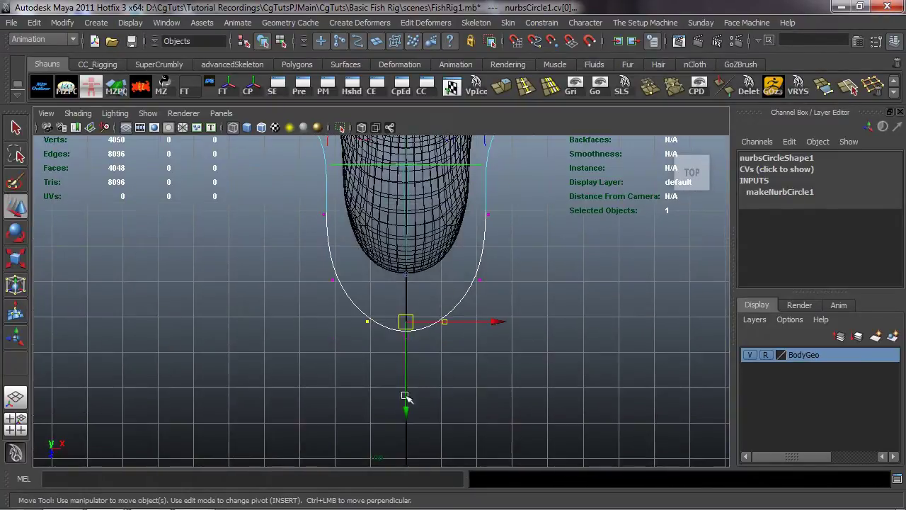
pyautogui.moveTo(405, 396); pyautogui.dragTo(410, 418)
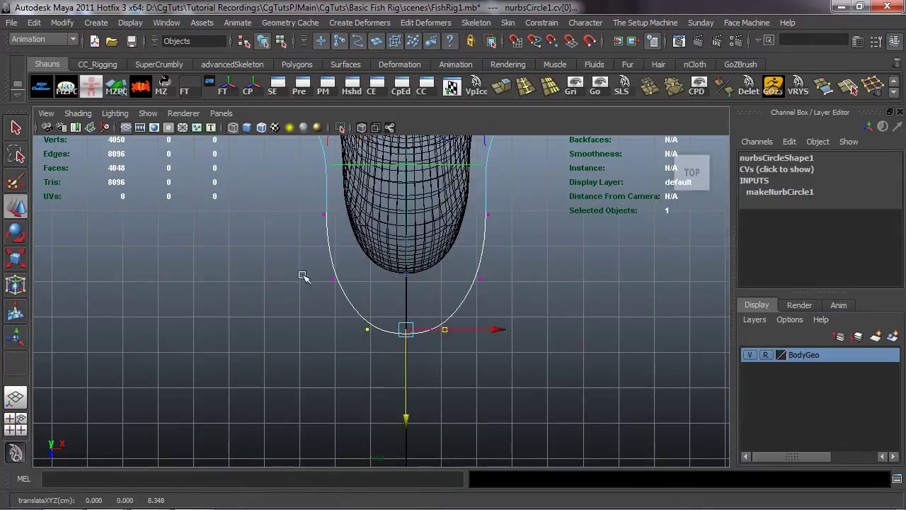
pyautogui.moveTo(335, 358); pyautogui.dragTo(550, 364)
pyautogui.hotkey('ctrl', 'z')
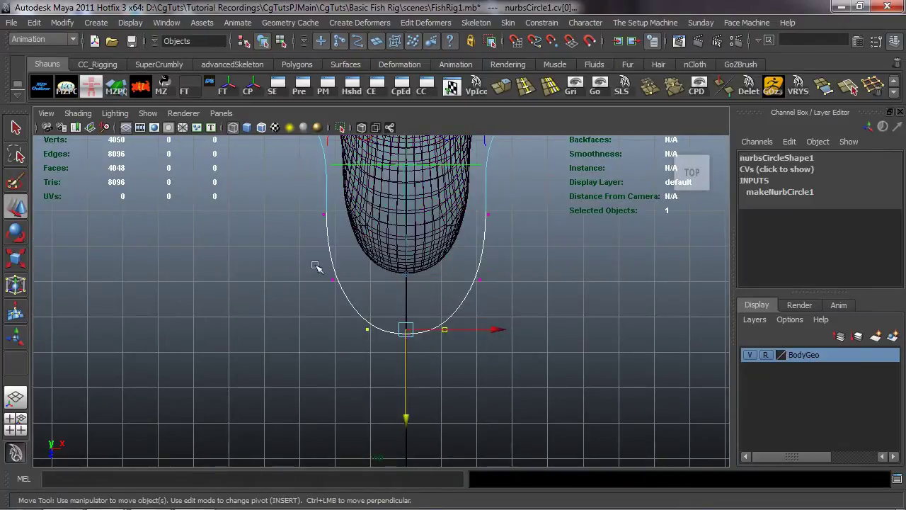
# Step: Select all control vertices around the nose and move them back closer to the fish
pyautogui.moveTo(317, 267); pyautogui.dragTo(377, 361)
pyautogui.keyDown('shift'); pyautogui.moveTo(405, 333); pyautogui.dragTo(475, 361); pyautogui.keyUp('shift')
pyautogui.keyDown('shift'); pyautogui.moveTo(472, 274); pyautogui.dragTo(493, 288); pyautogui.keyUp('shift')
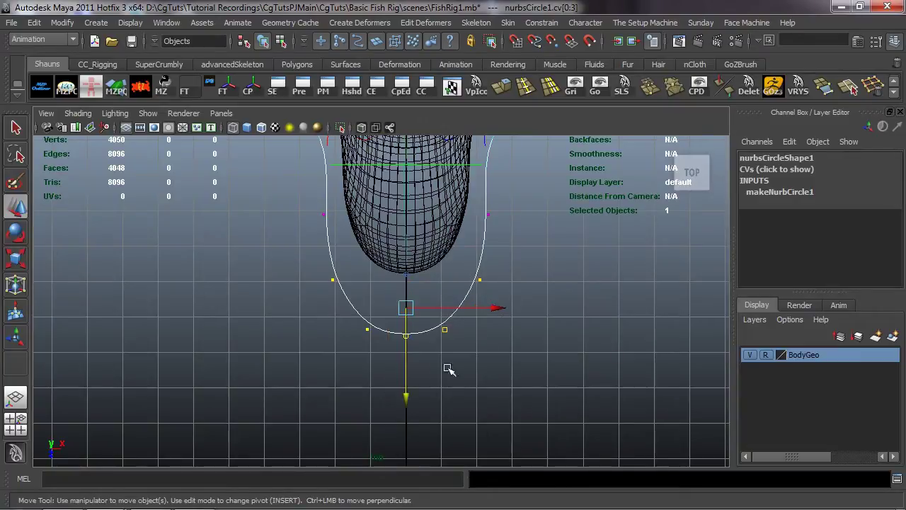
pyautogui.moveTo(407, 402); pyautogui.dragTo(409, 373)
pyautogui.keyDown('alt'); pyautogui.moveTo(373, 266); pyautogui.dragTo(371, 353, button='middle'); pyautogui.keyUp('alt')
# Step: Move the CV pair alongside the head back toward the side fins to smooth the curve's sides
pyautogui.click(319, 302)
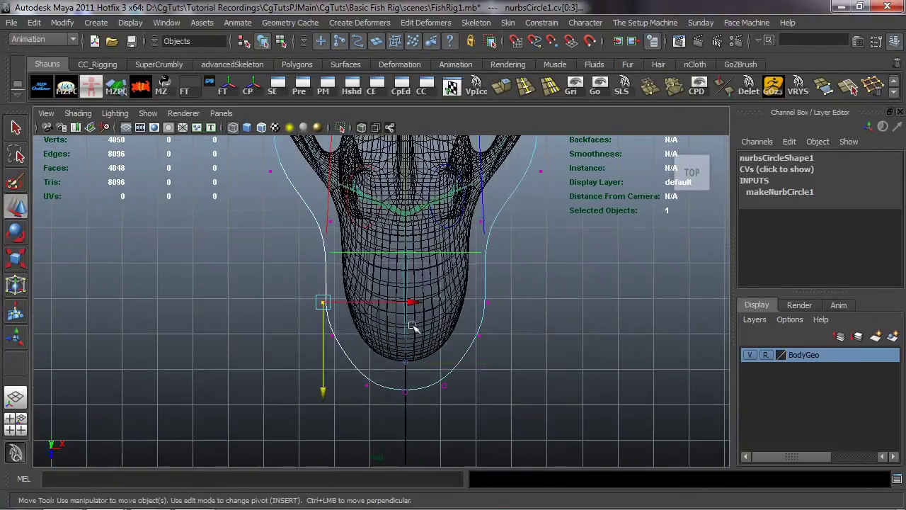
pyautogui.keyDown('shift'); pyautogui.click(487, 302); pyautogui.keyUp('shift')
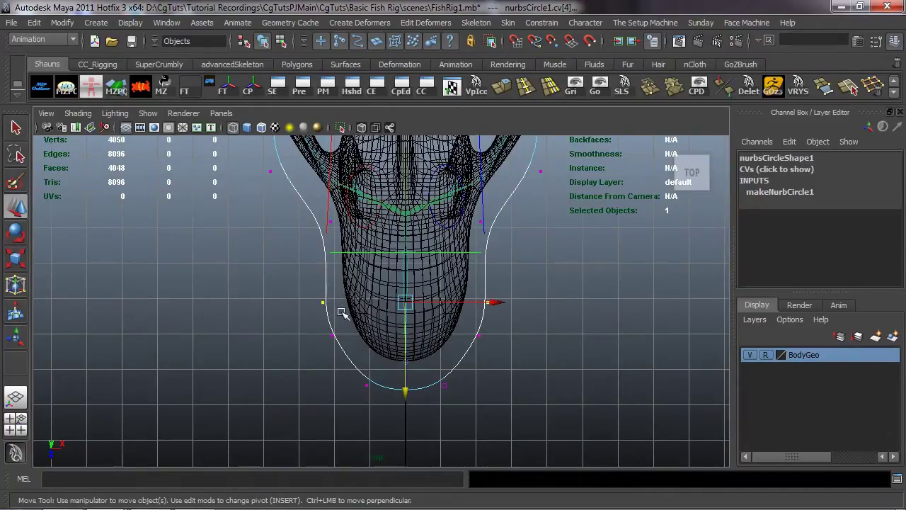
pyautogui.keyDown('alt'); pyautogui.moveTo(342, 312); pyautogui.dragTo(343, 333, button='middle'); pyautogui.keyUp('alt')
pyautogui.keyDown('alt'); pyautogui.moveTo(342, 333); pyautogui.dragTo(366, 376, button='right'); pyautogui.keyUp('alt')
pyautogui.moveTo(410, 416); pyautogui.dragTo(419, 368)
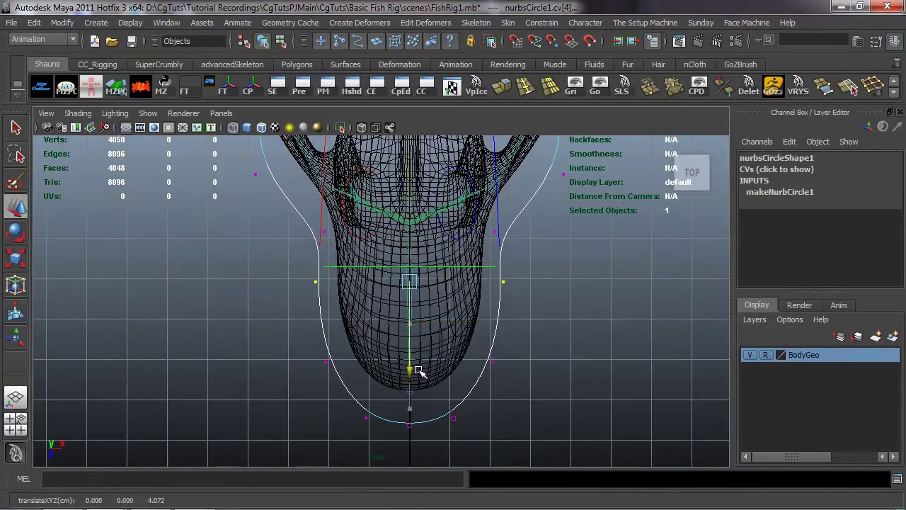
# Step: In the perspective view, select the whole body curve as an object and freeze its transformations
pyautogui.press('space')
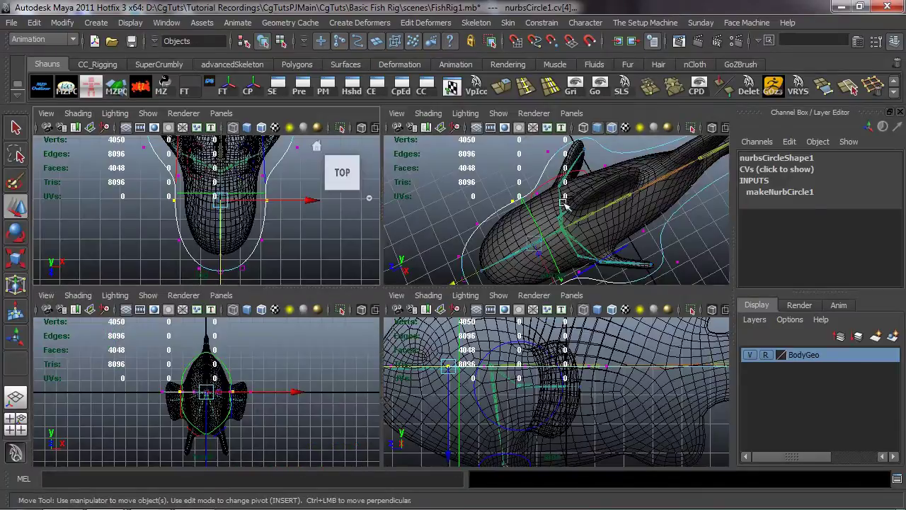
pyautogui.press('space')
pyautogui.keyDown('alt'); pyautogui.moveTo(530, 250); pyautogui.dragTo(643, 262); pyautogui.keyUp('alt')
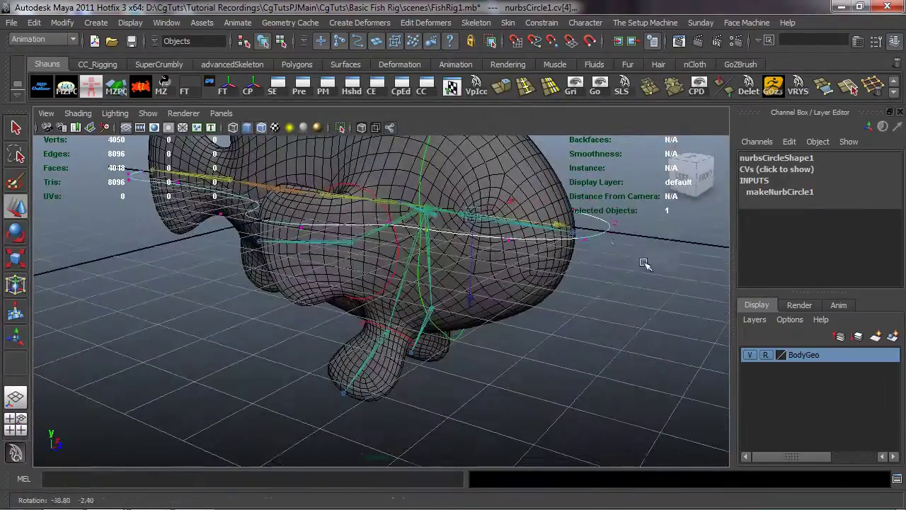
pyautogui.keyDown('alt'); pyautogui.moveTo(613, 232); pyautogui.dragTo(572, 263); pyautogui.keyUp('alt')
pyautogui.click(610, 256)
pyautogui.click(605, 253)
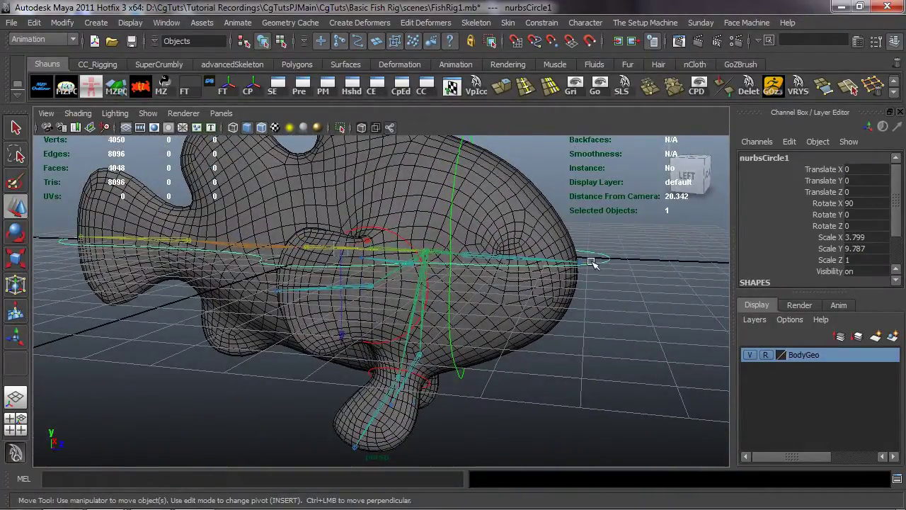
pyautogui.keyDown('alt'); pyautogui.moveTo(593, 262); pyautogui.dragTo(437, 259); pyautogui.keyUp('alt')
pyautogui.click(141, 86)
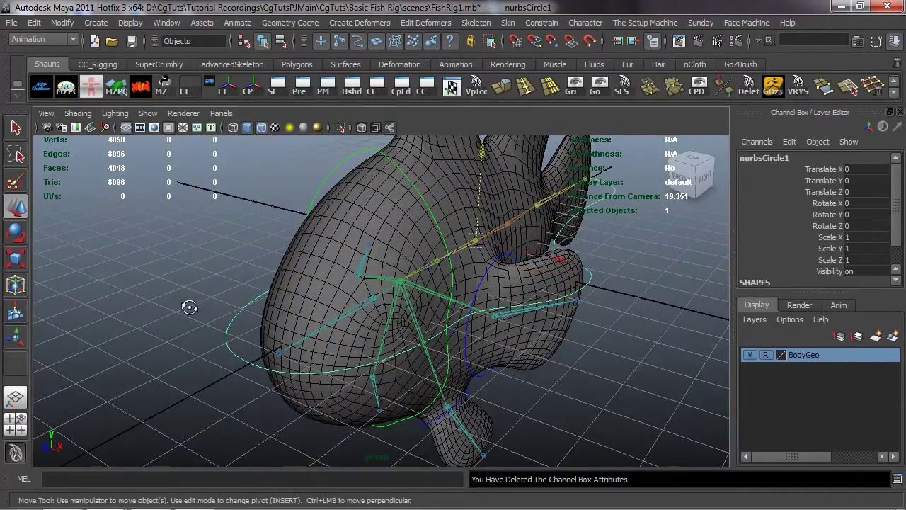
# Step: Rename the body curve CC_Body_Master, color it yellow and deselect it
pyautogui.keyDown('alt'); pyautogui.moveTo(190, 306); pyautogui.dragTo(710, 242); pyautogui.keyUp('alt')
pyautogui.doubleClick(763, 158)
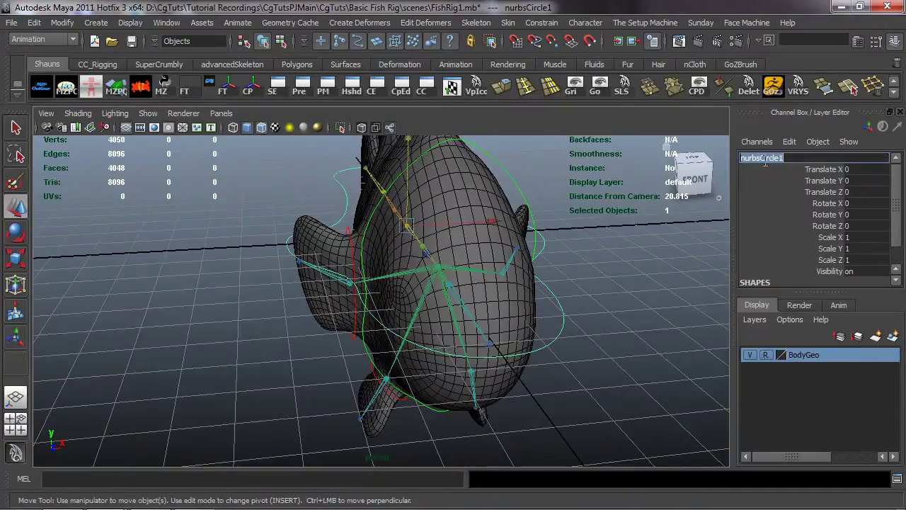
pyautogui.write('CC Body Mas')
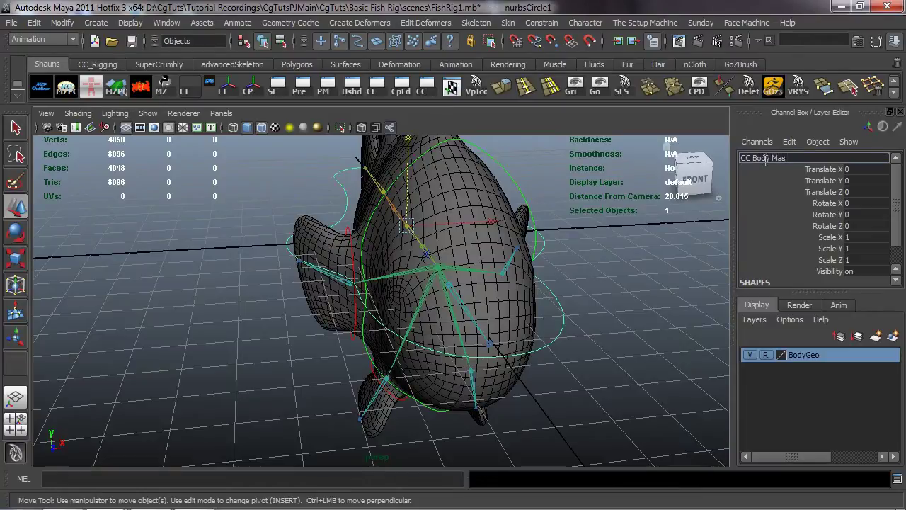
pyautogui.write('C_Body_Master')
pyautogui.press('Return')
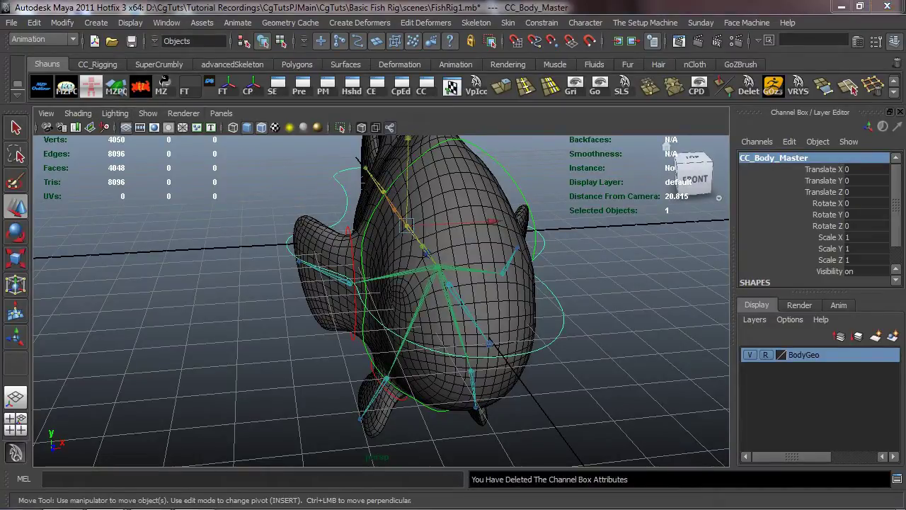
pyautogui.click(658, 358)
# Step: Examine the body master curve, spine joints and remaining controls around the fish from several angles
pyautogui.keyDown('alt'); pyautogui.moveTo(658, 358); pyautogui.dragTo(678, 382); pyautogui.keyUp('alt')
pyautogui.keyDown('alt'); pyautogui.moveTo(557, 340); pyautogui.dragTo(486, 315); pyautogui.keyUp('alt')
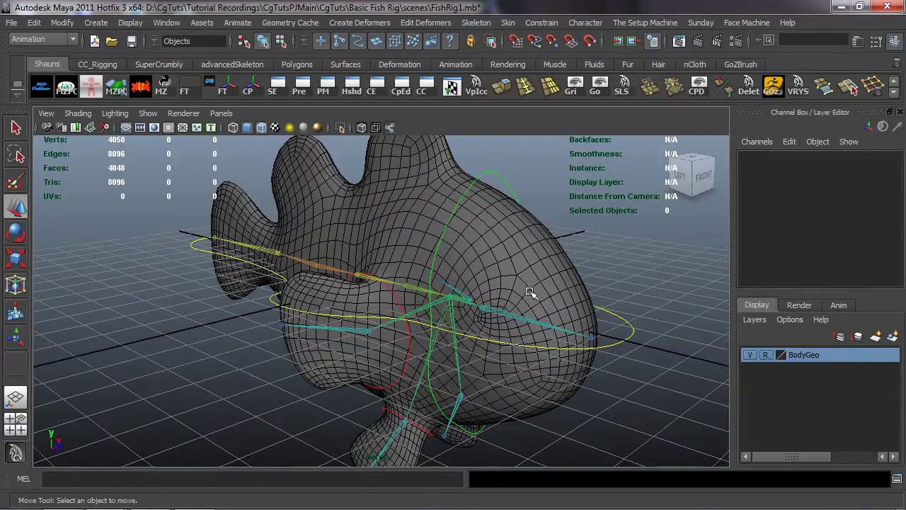
pyautogui.keyDown('alt'); pyautogui.moveTo(531, 293); pyautogui.dragTo(385, 318); pyautogui.keyUp('alt')
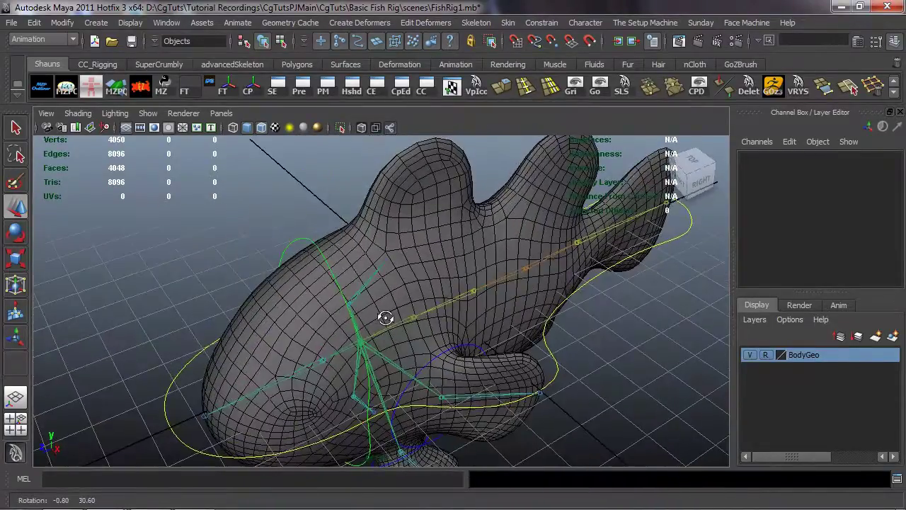
pyautogui.keyDown('alt'); pyautogui.moveTo(481, 319); pyautogui.dragTo(417, 270); pyautogui.keyUp('alt')
pyautogui.keyDown('alt'); pyautogui.moveTo(456, 352); pyautogui.dragTo(422, 327); pyautogui.keyUp('alt')
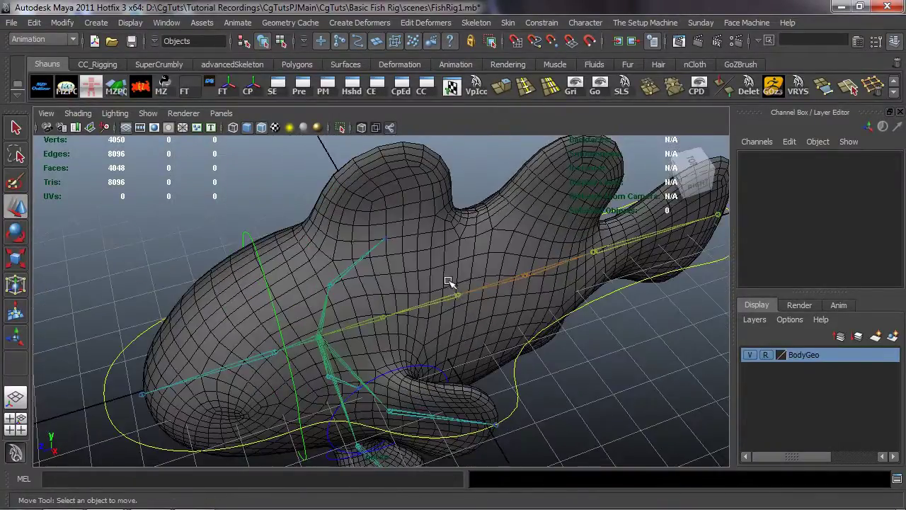
pyautogui.click(449, 284)
pyautogui.click(577, 357)
pyautogui.keyDown('alt'); pyautogui.moveTo(577, 357); pyautogui.dragTo(546, 352); pyautogui.keyUp('alt')
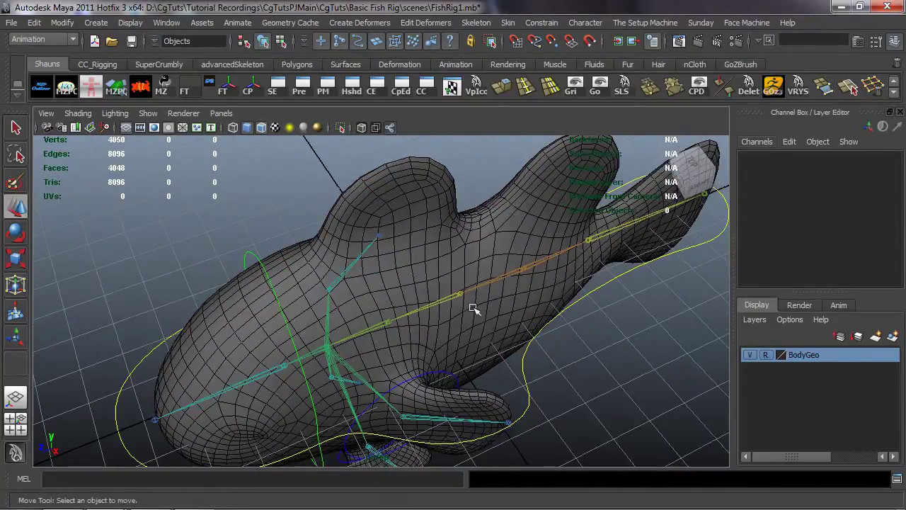
pyautogui.keyDown('alt'); pyautogui.moveTo(472, 309); pyautogui.dragTo(431, 312); pyautogui.keyUp('alt')
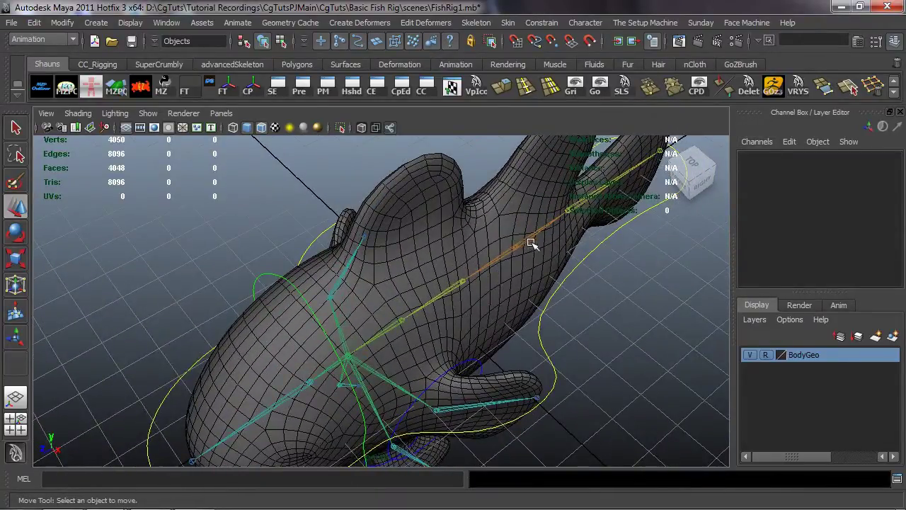
# Step: Create a double-headed arrow control curve, TwoDir, at the middle of the fish's body
pyautogui.keyDown('alt'); pyautogui.moveTo(531, 244); pyautogui.dragTo(502, 264); pyautogui.keyUp('alt')
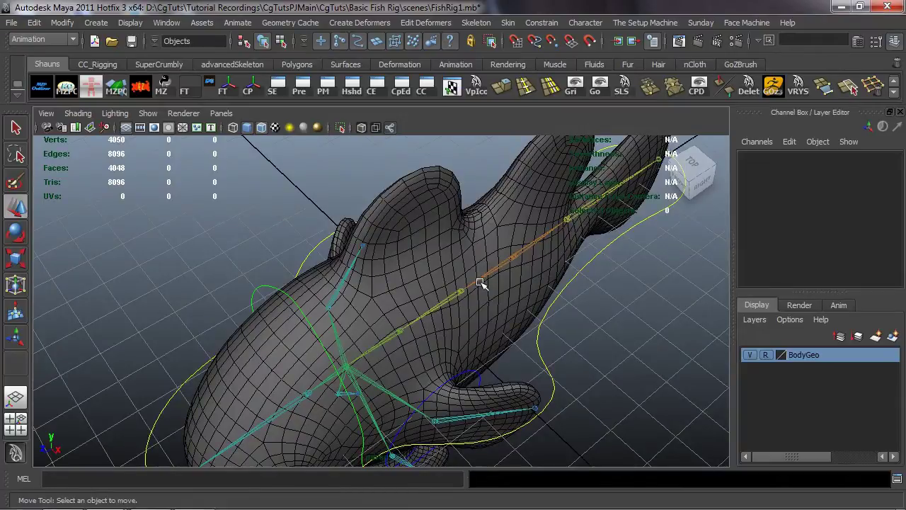
pyautogui.scroll(-5, 488, 295)
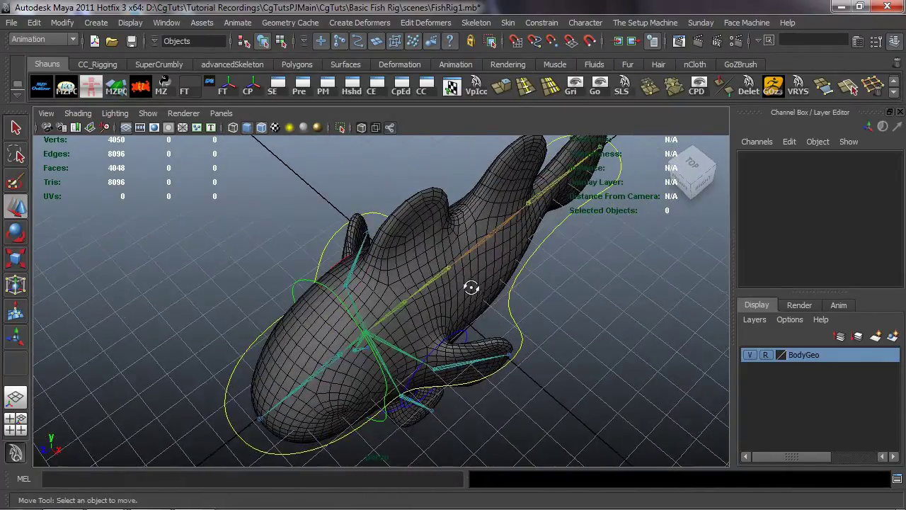
pyautogui.keyDown('alt'); pyautogui.moveTo(472, 287); pyautogui.dragTo(459, 264); pyautogui.keyUp('alt')
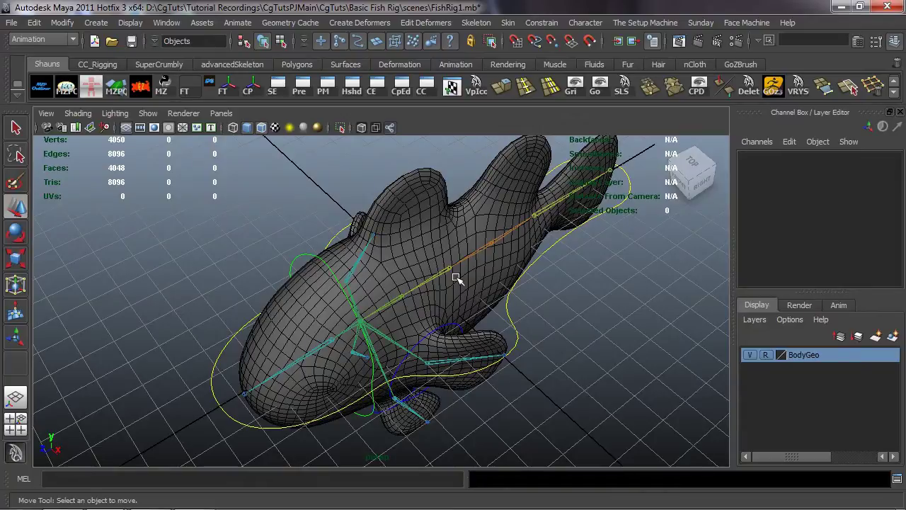
pyautogui.keyDown('alt'); pyautogui.moveTo(473, 259); pyautogui.dragTo(643, 263); pyautogui.keyUp('alt')
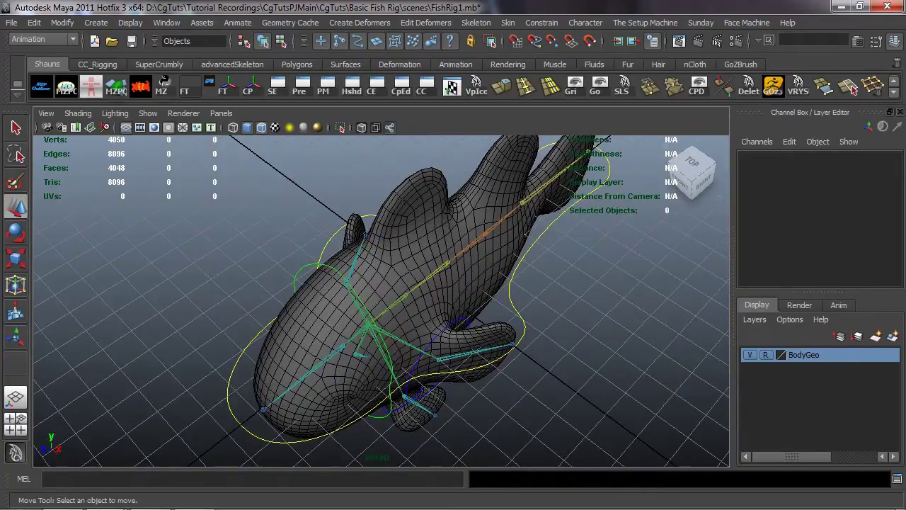
pyautogui.hotkey('ctrl', 'z')
pyautogui.keyDown('alt'); pyautogui.moveTo(546, 269); pyautogui.dragTo(535, 312); pyautogui.keyUp('alt')
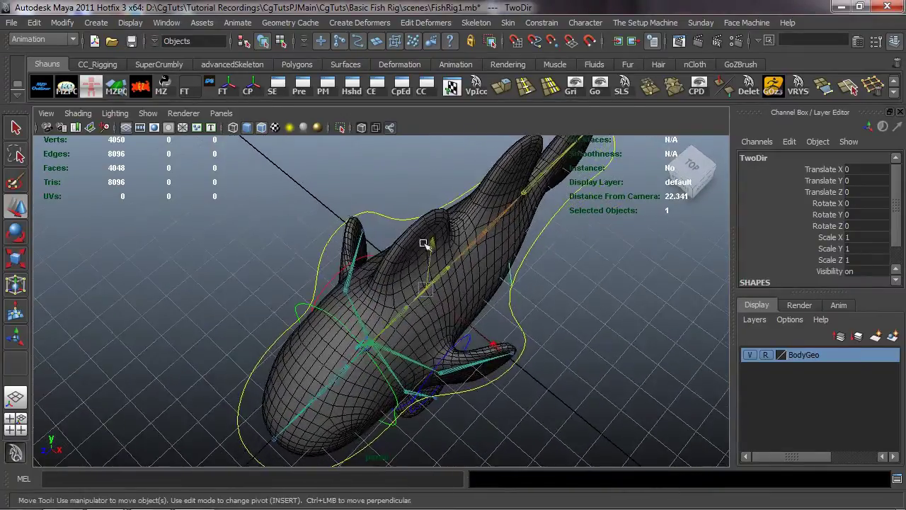
pyautogui.keyDown('alt'); pyautogui.moveTo(332, 240); pyautogui.dragTo(345, 266); pyautogui.keyUp('alt')
# Step: In the top view, rotate the double-headed arrow curve to Rotate Y 90 so it points across the body
pyautogui.press('space')
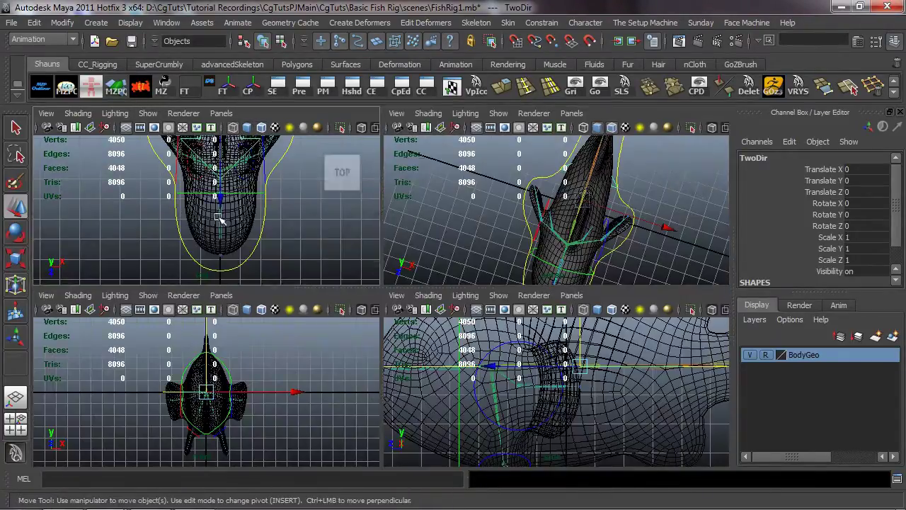
pyautogui.press('space')
pyautogui.keyDown('alt'); pyautogui.moveTo(383, 141); pyautogui.dragTo(384, 307, button='middle'); pyautogui.keyUp('alt')
pyautogui.scroll(-2, 379, 289)
pyautogui.press('e')
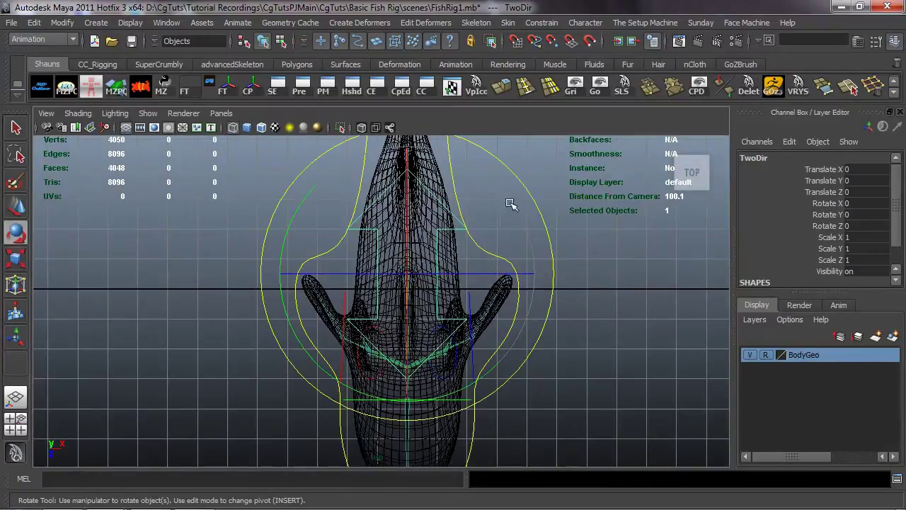
pyautogui.moveTo(529, 194); pyautogui.dragTo(508, 370)
pyautogui.click(868, 215)
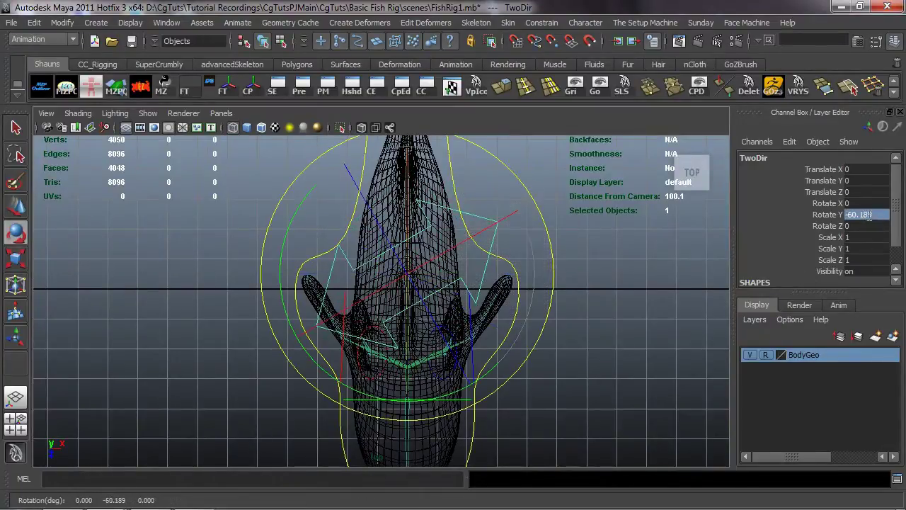
pyautogui.write('90')
pyautogui.press('Return')
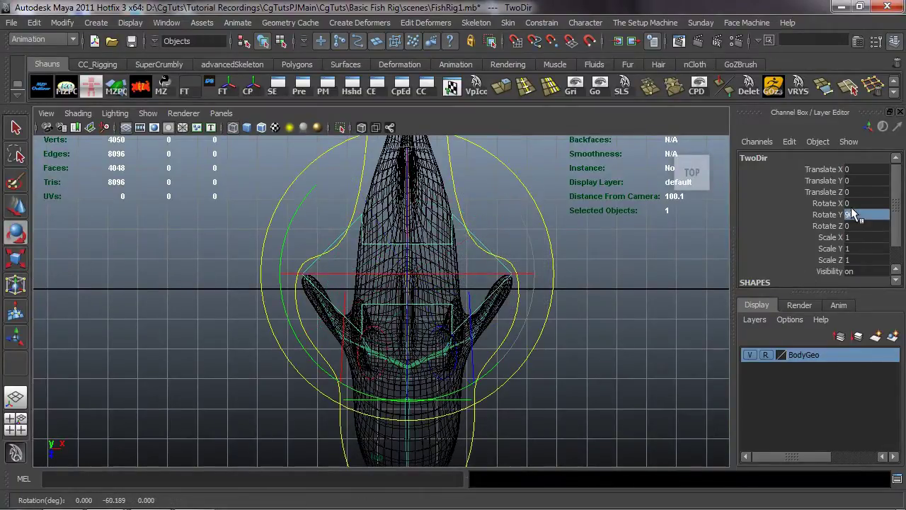
# Step: Scale the arrow curve to 0.23 in X and 1.501 in Z, making it narrow and wider than the body
pyautogui.press('r')
pyautogui.moveTo(417, 145); pyautogui.dragTo(419, 242)
pyautogui.scroll(2, 419, 241)
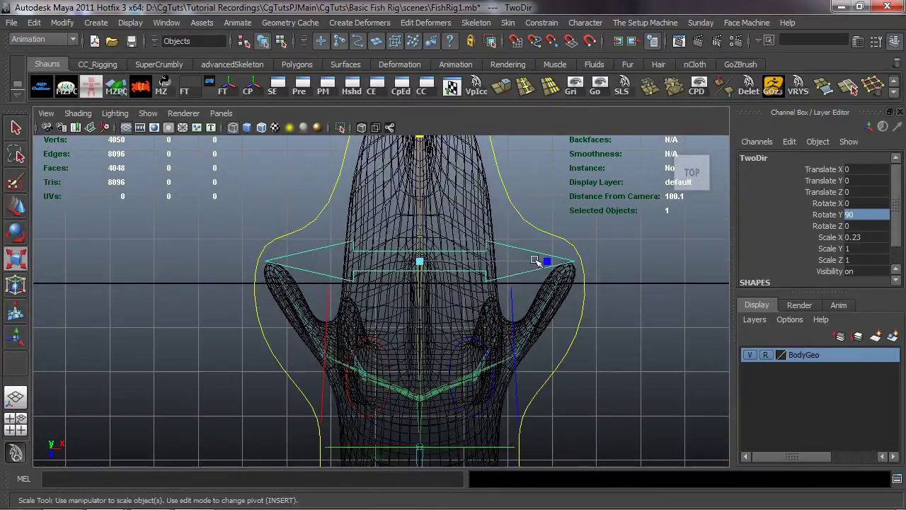
pyautogui.moveTo(544, 260); pyautogui.dragTo(516, 265)
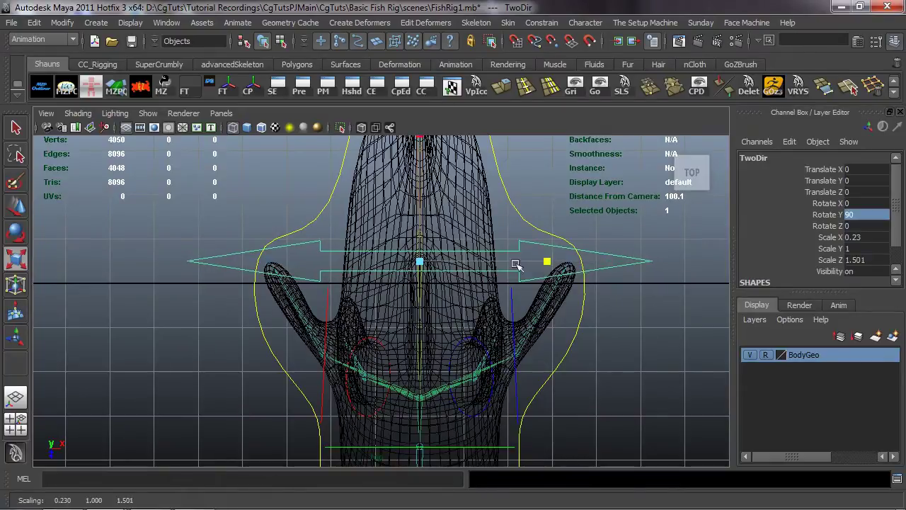
# Step: Scale the two arrow-tip CVs inward to shorten the arrowheads, and reselect the whole curve in the perspective view
pyautogui.moveTo(216, 255); pyautogui.dragTo(146, 238, button='right')
pyautogui.moveTo(146, 238); pyautogui.dragTo(241, 308)
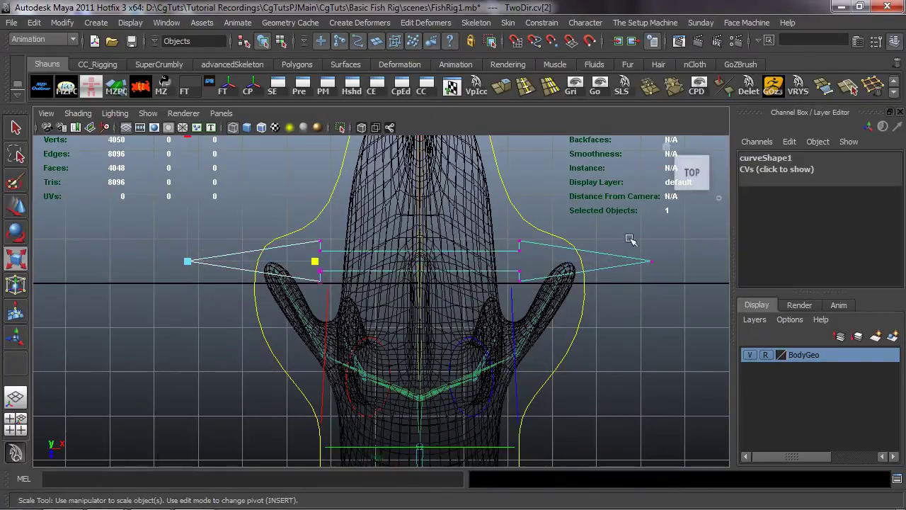
pyautogui.keyDown('shift'); pyautogui.moveTo(672, 233); pyautogui.dragTo(634, 284); pyautogui.keyUp('shift')
pyautogui.scroll(2, 602, 311)
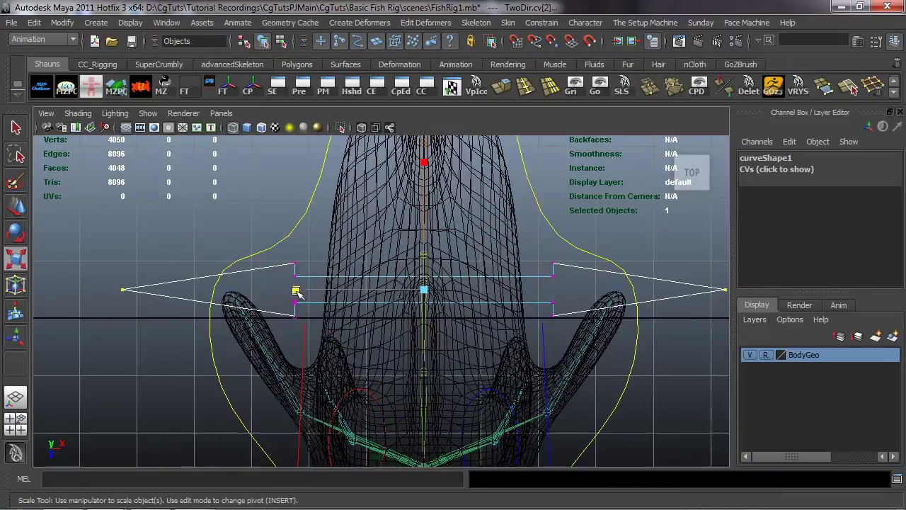
pyautogui.moveTo(297, 293); pyautogui.dragTo(363, 296)
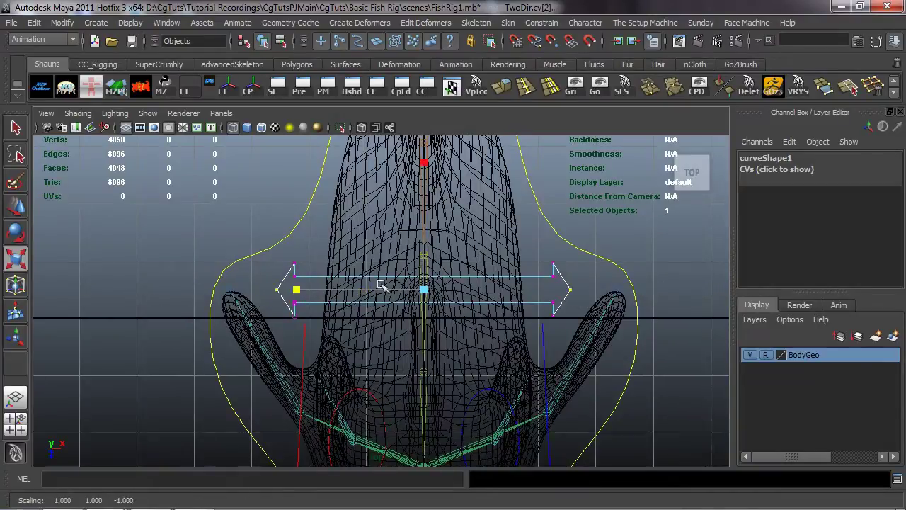
pyautogui.press('space')
pyautogui.press('space')
pyautogui.keyDown('alt'); pyautogui.moveTo(573, 257); pyautogui.dragTo(538, 299); pyautogui.keyUp('alt')
pyautogui.click(574, 255)
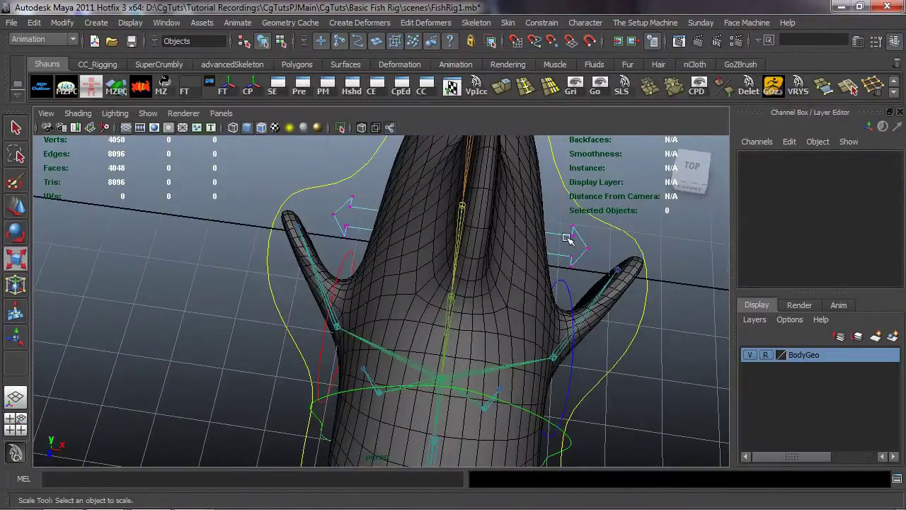
pyautogui.click(584, 245)
# Step: Try moving the arrow curve sideways along its own axis, and undo the move
pyautogui.press('w')
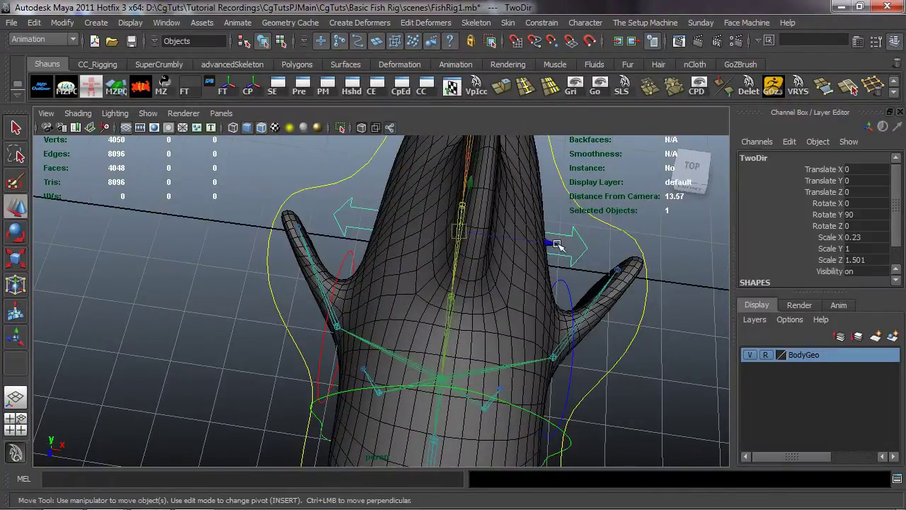
pyautogui.moveTo(557, 244); pyautogui.dragTo(595, 262)
pyautogui.press('z')
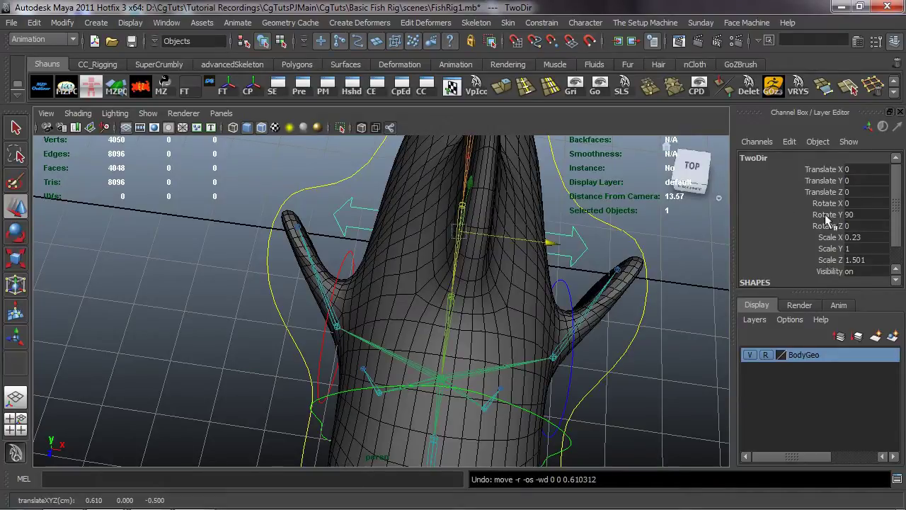
# Step: Freeze the arrow curve's transformations and rename it CC_Man_Body_CTRL_1
pyautogui.keyDown('alt'); pyautogui.moveTo(546, 247); pyautogui.dragTo(483, 319); pyautogui.keyUp('alt')
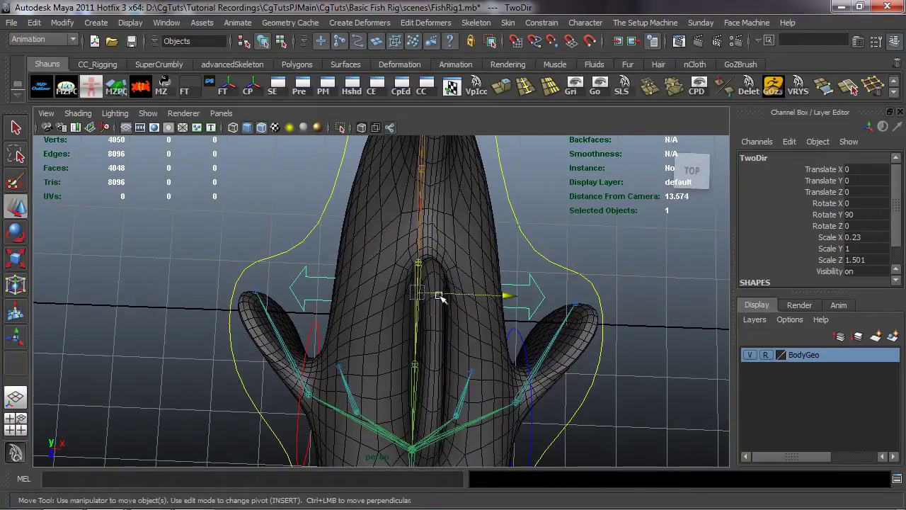
pyautogui.keyDown('alt'); pyautogui.moveTo(410, 319); pyautogui.dragTo(323, 260); pyautogui.keyUp('alt')
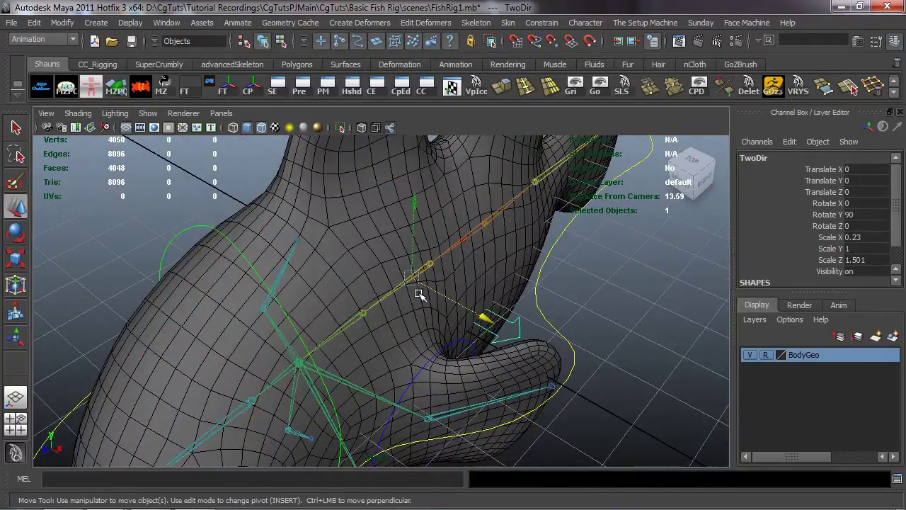
pyautogui.keyDown('alt'); pyautogui.moveTo(419, 294); pyautogui.dragTo(338, 272); pyautogui.keyUp('alt')
pyautogui.click(146, 91)
pyautogui.keyDown('alt'); pyautogui.moveTo(102, 236); pyautogui.dragTo(102, 263); pyautogui.keyUp('alt')
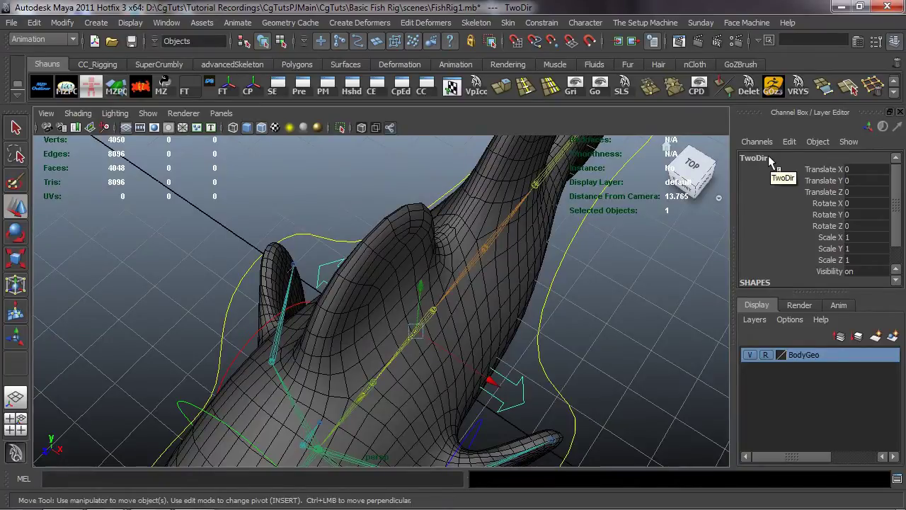
pyautogui.doubleClick(770, 160)
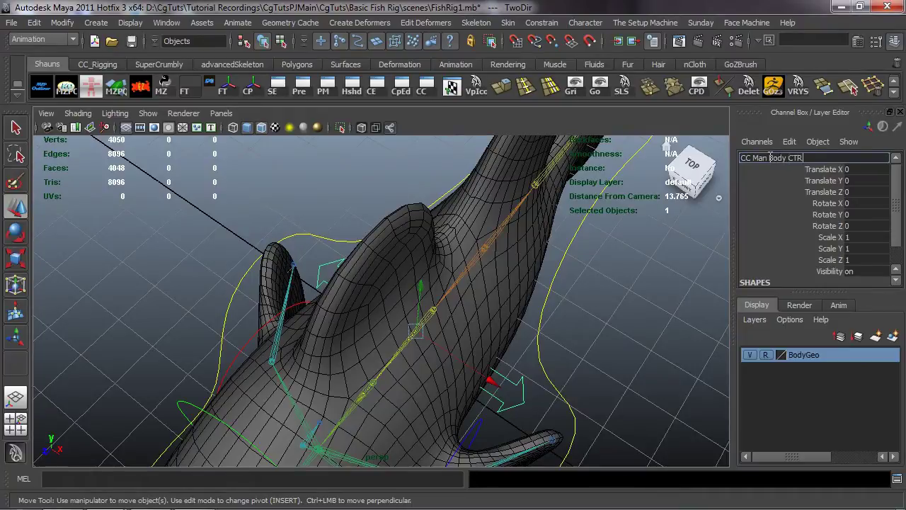
pyautogui.press('Return')
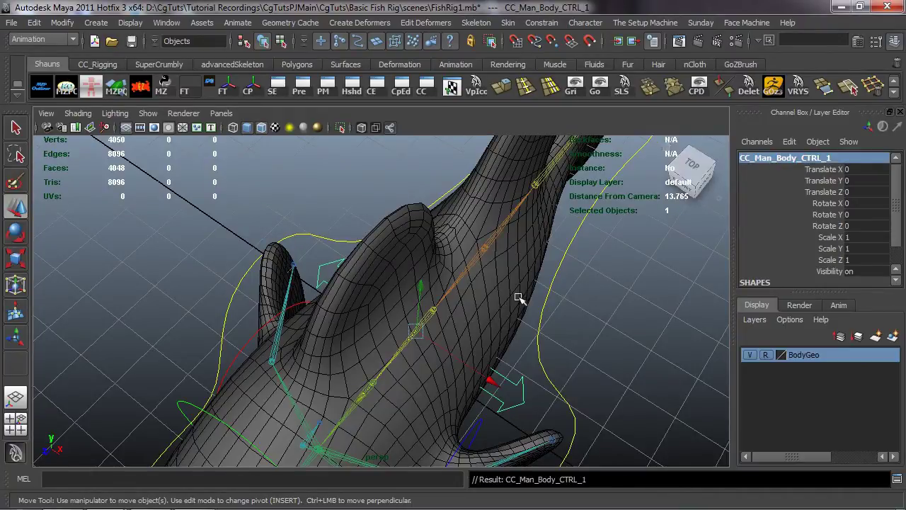
# Step: Move the arrow control to Translate Y 0.263 and Translate Z 0.225, beside the spine joints behind the side fins
pyautogui.keyDown('alt'); pyautogui.moveTo(519, 299); pyautogui.dragTo(318, 280); pyautogui.keyUp('alt')
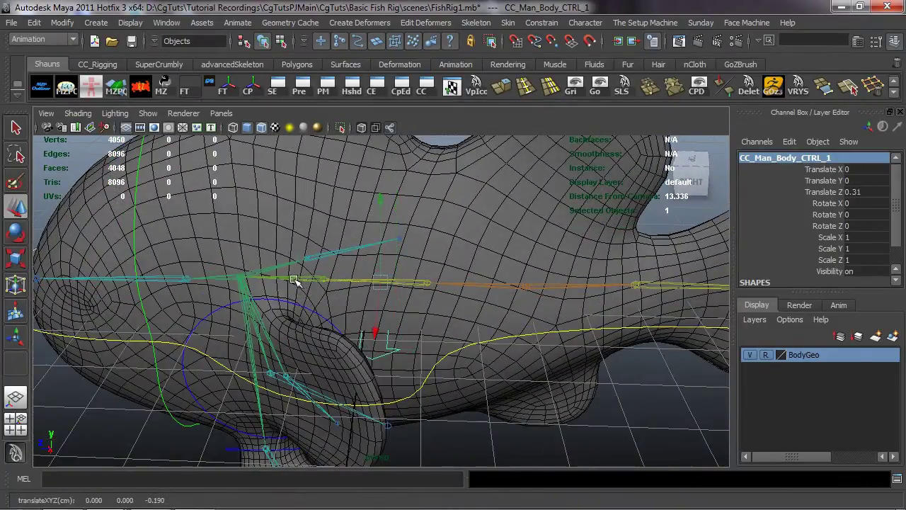
pyautogui.keyDown('alt'); pyautogui.moveTo(381, 187); pyautogui.dragTo(299, 184); pyautogui.keyUp('alt')
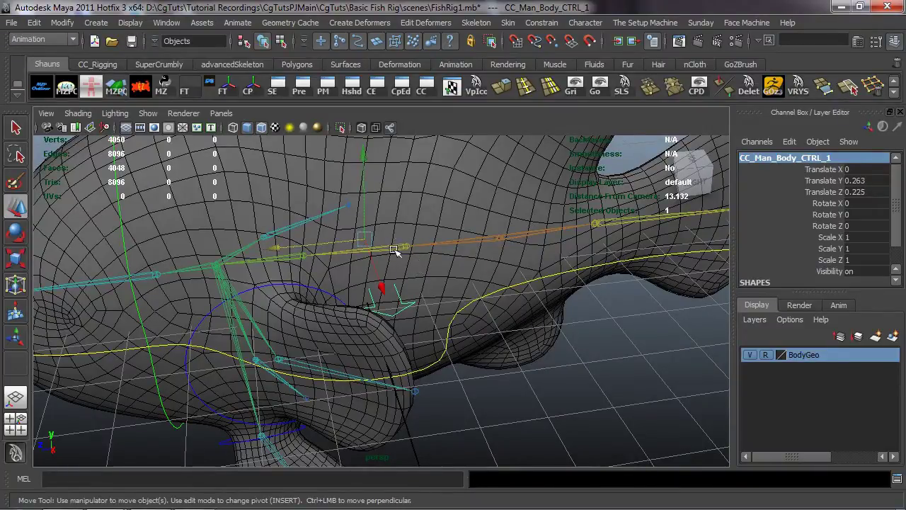
pyautogui.keyDown('alt'); pyautogui.moveTo(394, 252); pyautogui.dragTo(352, 276); pyautogui.keyUp('alt')
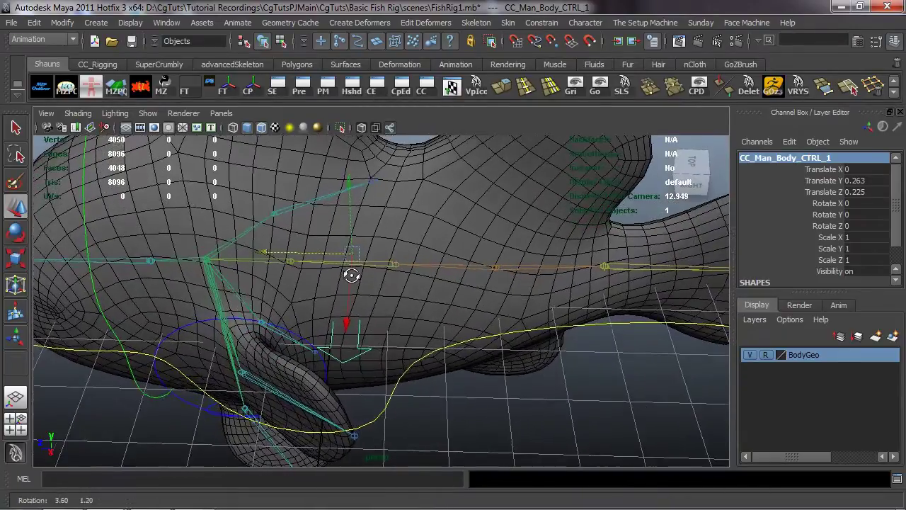
pyautogui.keyDown('alt'); pyautogui.moveTo(344, 219); pyautogui.dragTo(332, 261); pyautogui.keyUp('alt')
# Step: Freeze the repositioned arrow control's transformations and color it green
pyautogui.click(141, 87)
pyautogui.keyDown('alt'); pyautogui.moveTo(476, 321); pyautogui.dragTo(438, 334, button='middle'); pyautogui.keyUp('alt')
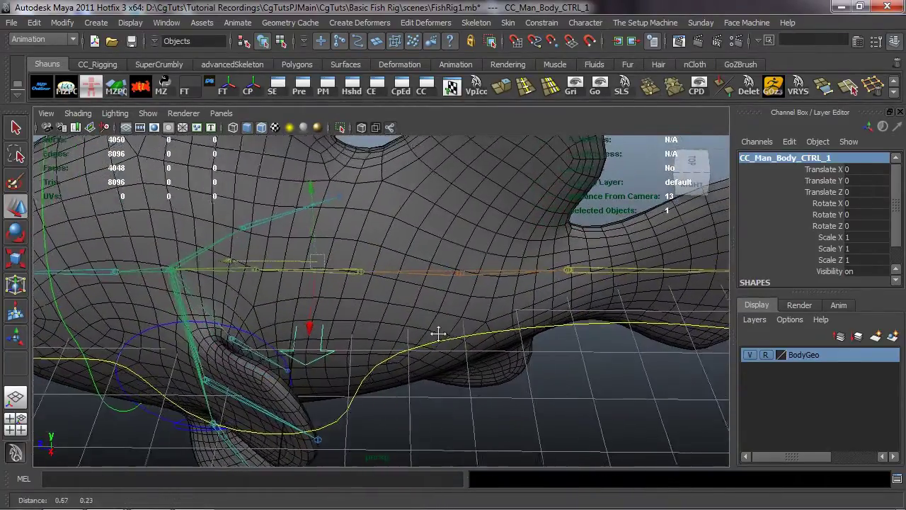
pyautogui.moveTo(438, 332)
pyautogui.keyDown('alt'); pyautogui.mouseDown()
pyautogui.moveTo(445, 328)
pyautogui.moveTo(431, 328)
pyautogui.moveTo(453, 327)
pyautogui.mouseUp(); pyautogui.keyUp('alt')
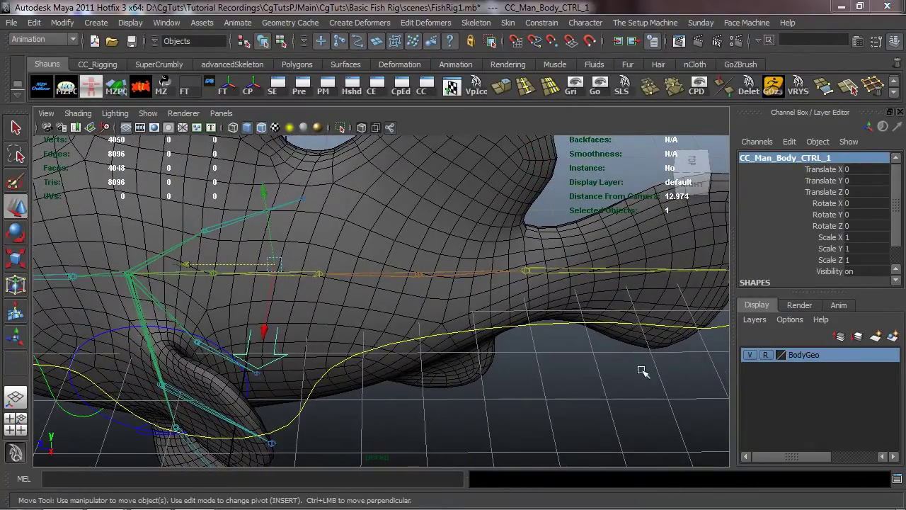
pyautogui.keyDown('alt'); pyautogui.moveTo(383, 312); pyautogui.dragTo(379, 315); pyautogui.keyUp('alt')
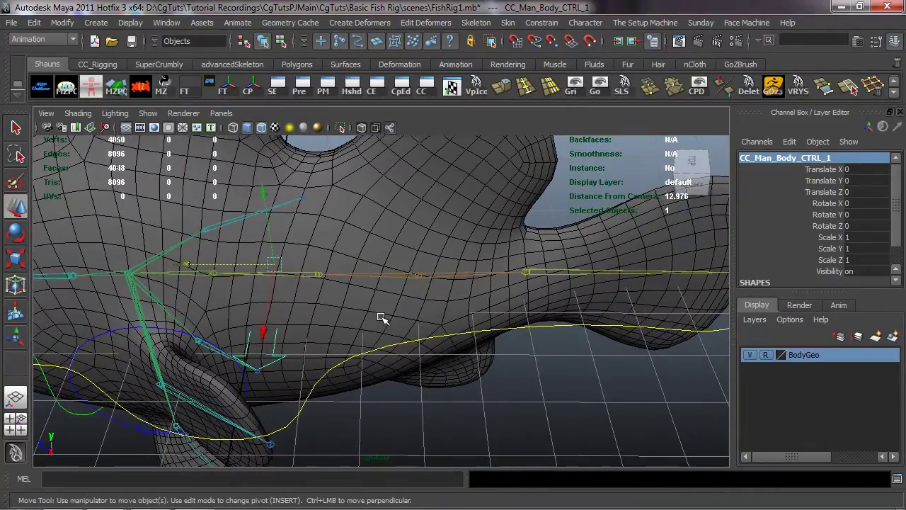
# Step: Duplicate the arrow control, move the copy back along the spine to Translate Z -2.785, freeze its transformations and deselect it
pyautogui.click(196, 265)
pyautogui.moveTo(196, 265); pyautogui.dragTo(515, 255)
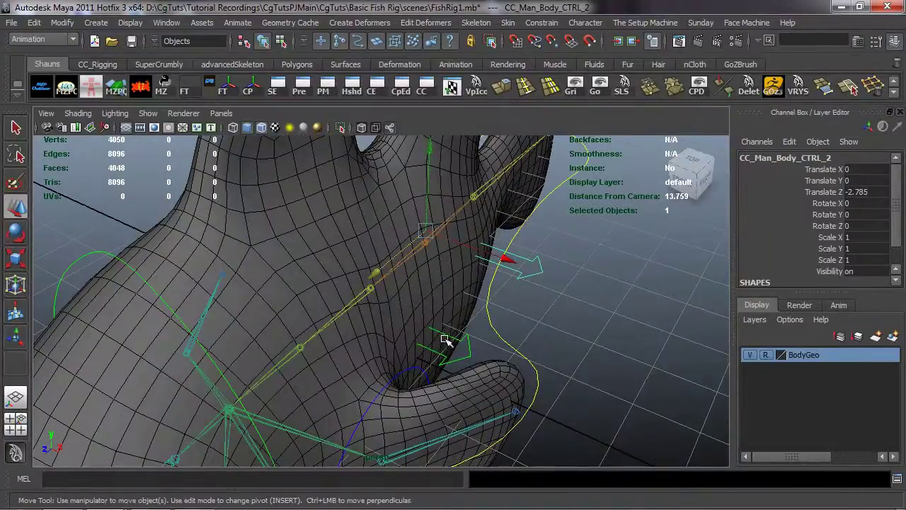
pyautogui.keyDown('alt'); pyautogui.moveTo(475, 315); pyautogui.dragTo(370, 277); pyautogui.keyUp('alt')
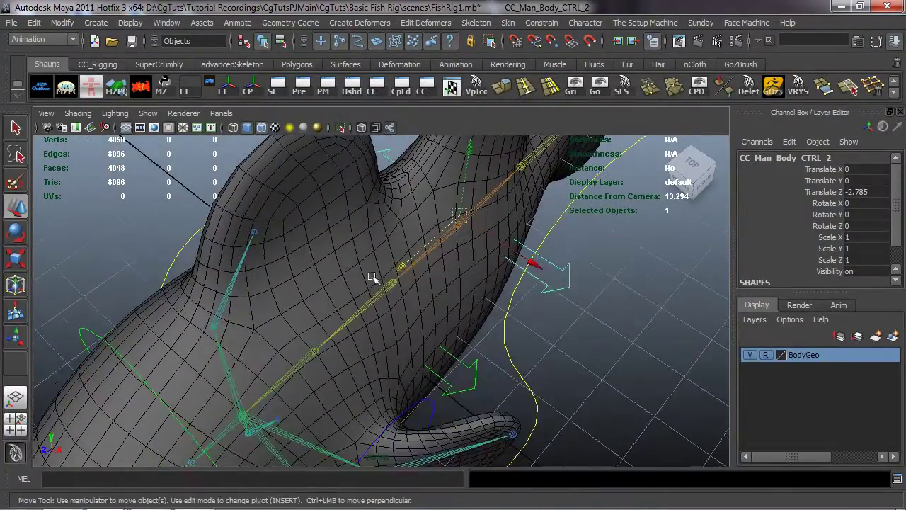
pyautogui.keyDown('alt'); pyautogui.moveTo(444, 325); pyautogui.dragTo(431, 340); pyautogui.keyUp('alt')
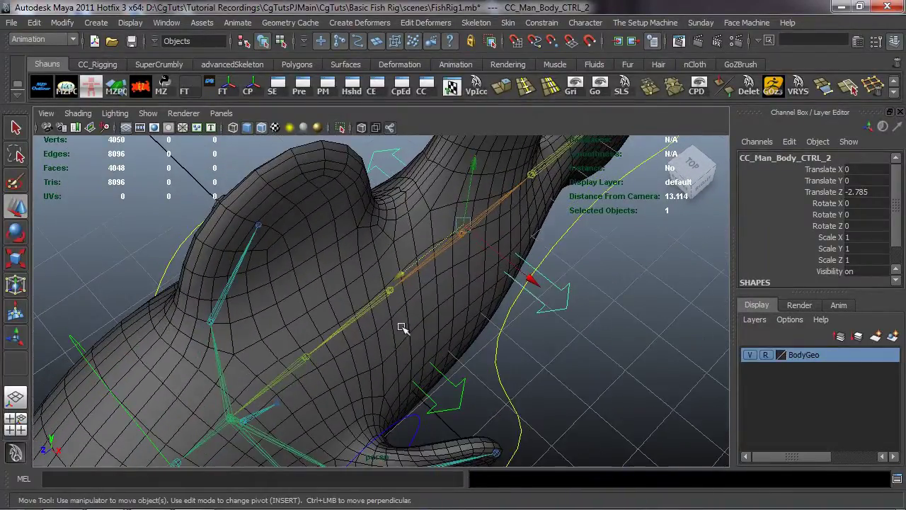
pyautogui.click(139, 87)
pyautogui.keyDown('alt'); pyautogui.moveTo(94, 242); pyautogui.dragTo(93, 196); pyautogui.keyUp('alt')
pyautogui.click(111, 213)
# Step: Create a NURBS circle control and place it around the narrow tail base at Translate Z -5.429
pyautogui.press('f')
pyautogui.keyDown('alt'); pyautogui.moveTo(231, 301); pyautogui.dragTo(168, 275); pyautogui.keyUp('alt')
pyautogui.keyDown('alt'); pyautogui.moveTo(167, 274); pyautogui.dragTo(381, 304, button='right'); pyautogui.keyUp('alt')
pyautogui.keyDown('alt'); pyautogui.moveTo(380, 303); pyautogui.dragTo(463, 324); pyautogui.keyUp('alt')
pyautogui.keyDown('alt'); pyautogui.moveTo(463, 324); pyautogui.dragTo(372, 322, button='middle'); pyautogui.keyUp('alt')
pyautogui.keyDown('alt'); pyautogui.moveTo(372, 322); pyautogui.dragTo(401, 324, button='right'); pyautogui.keyUp('alt')
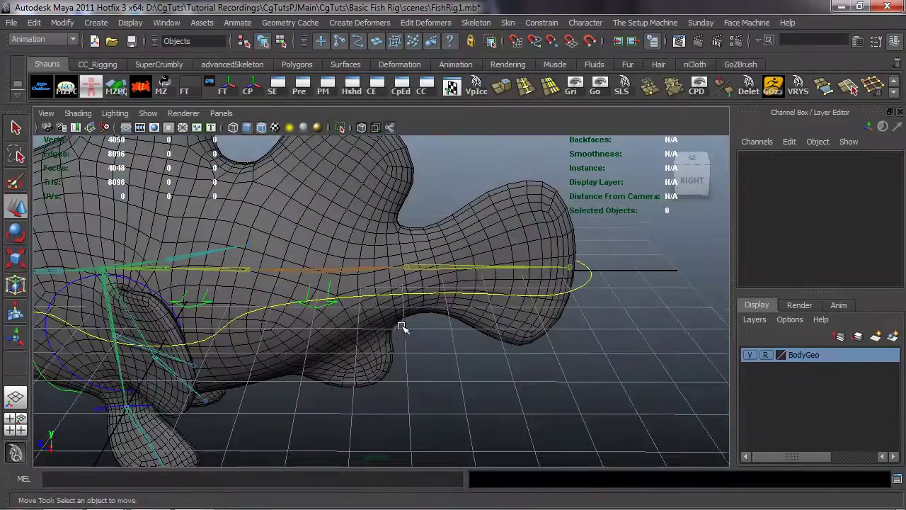
pyautogui.keyDown('alt'); pyautogui.moveTo(401, 324); pyautogui.dragTo(383, 314); pyautogui.keyUp('alt')
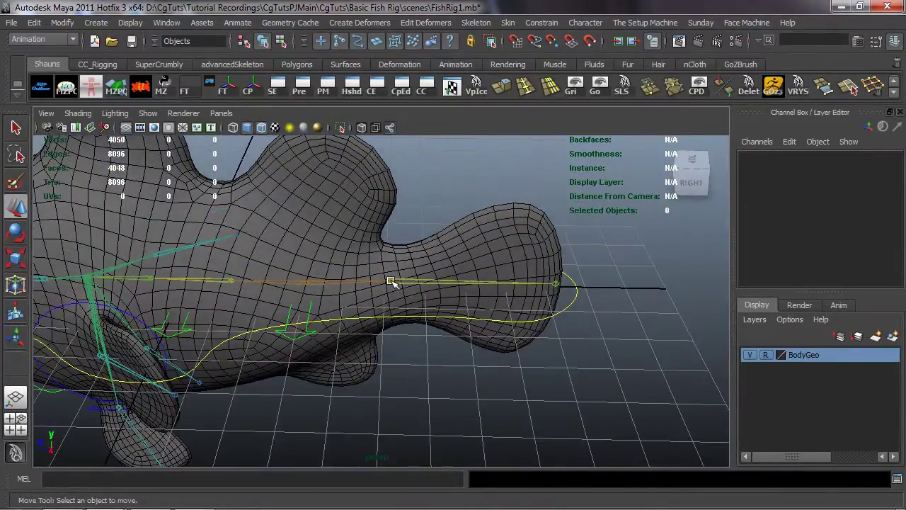
pyautogui.keyDown('alt'); pyautogui.moveTo(391, 281); pyautogui.dragTo(391, 277); pyautogui.keyUp('alt')
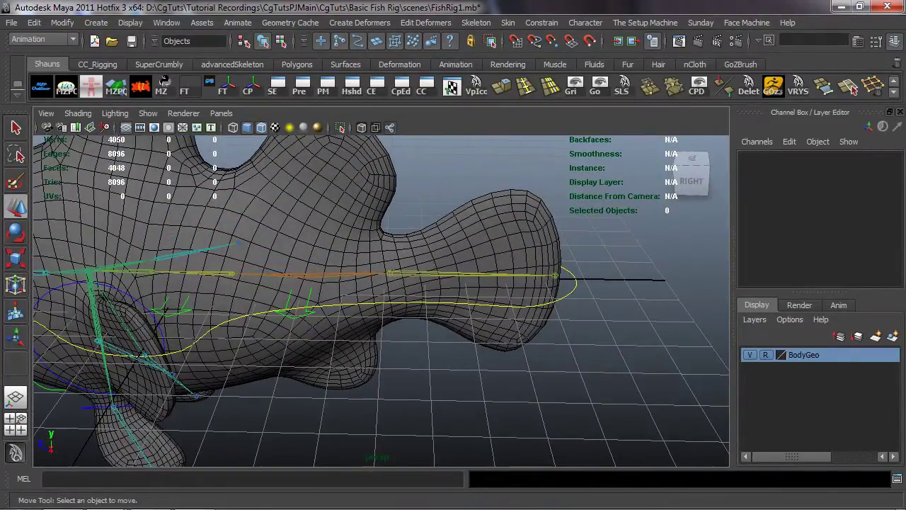
pyautogui.click(503, 252)
pyautogui.keyDown('alt'); pyautogui.moveTo(273, 274); pyautogui.dragTo(323, 301); pyautogui.keyUp('alt')
pyautogui.keyDown('alt'); pyautogui.moveTo(323, 301); pyautogui.dragTo(322, 330, button='middle'); pyautogui.keyUp('alt')
pyautogui.keyDown('alt'); pyautogui.moveTo(322, 330); pyautogui.dragTo(385, 331); pyautogui.keyUp('alt')
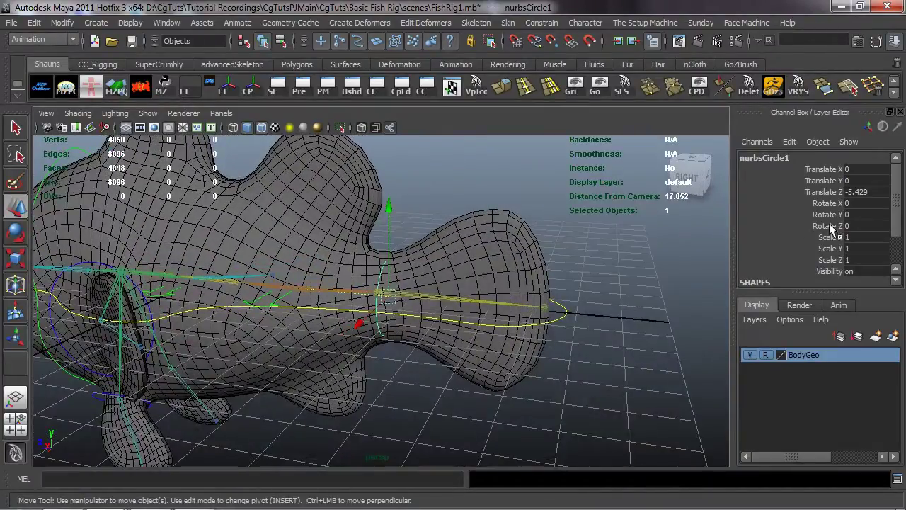
# Step: Set the tail circle's sections to 16 and scale it up uniformly to 1.441
pyautogui.scroll(-2, 831, 231)
pyautogui.click(789, 270)
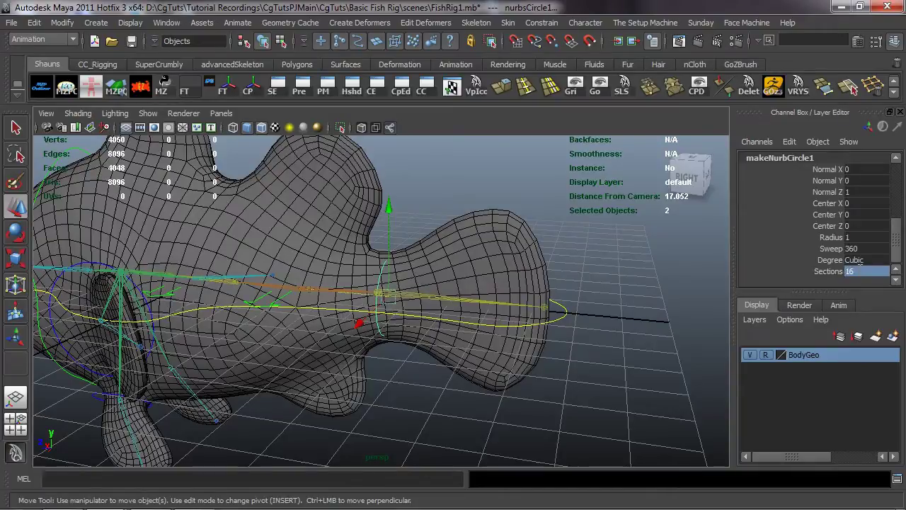
pyautogui.scroll(5, 415, 234)
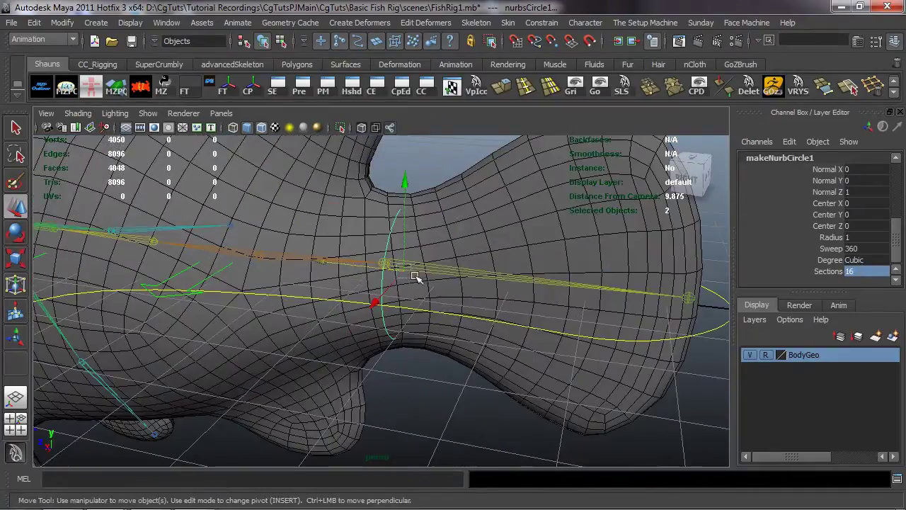
pyautogui.press('r')
pyautogui.moveTo(403, 271); pyautogui.dragTo(447, 281)
# Step: Select alternating control vertices around the tail circle and scale them inward to give the curve a wavy, star-like outline
pyautogui.keyDown('alt'); pyautogui.moveTo(339, 274); pyautogui.dragTo(385, 332); pyautogui.keyUp('alt')
pyautogui.rightClick(340, 407)
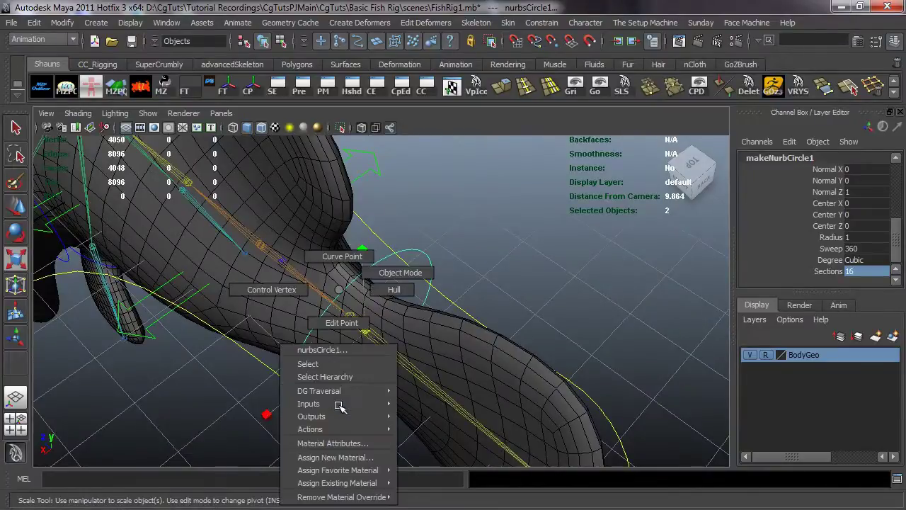
pyautogui.click(276, 283)
pyautogui.keyDown('alt'); pyautogui.moveTo(269, 356); pyautogui.dragTo(455, 358); pyautogui.keyUp('alt')
pyautogui.press('r')
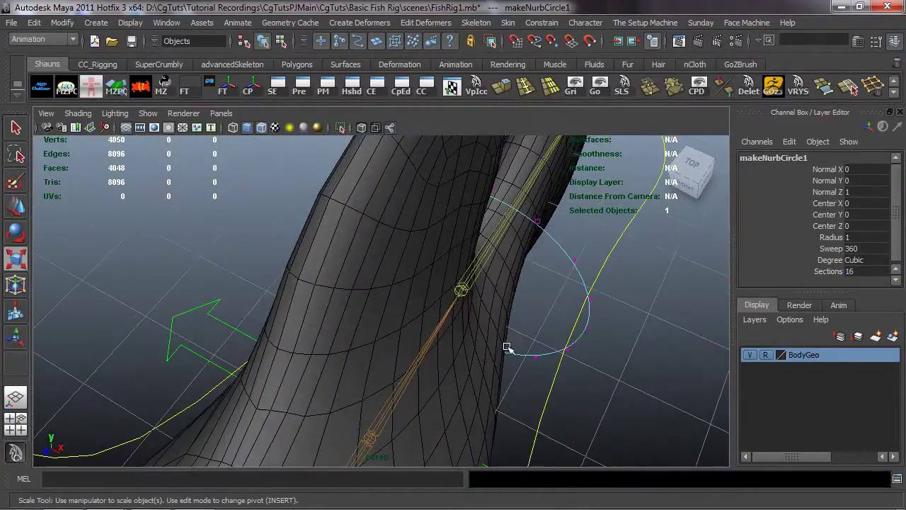
pyautogui.keyDown('alt'); pyautogui.moveTo(507, 346); pyautogui.dragTo(569, 295); pyautogui.keyUp('alt')
pyautogui.moveTo(586, 241); pyautogui.dragTo(615, 286)
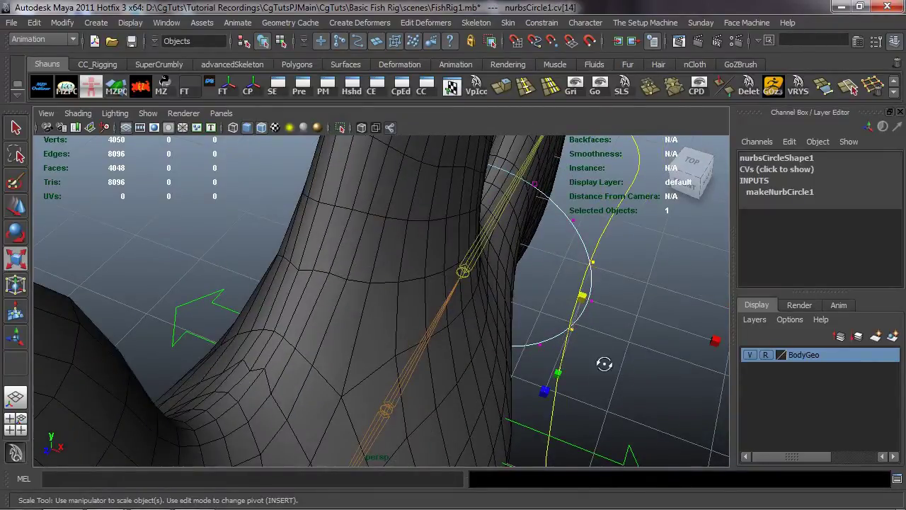
pyautogui.keyDown('alt'); pyautogui.moveTo(604, 364); pyautogui.dragTo(519, 345); pyautogui.keyUp('alt')
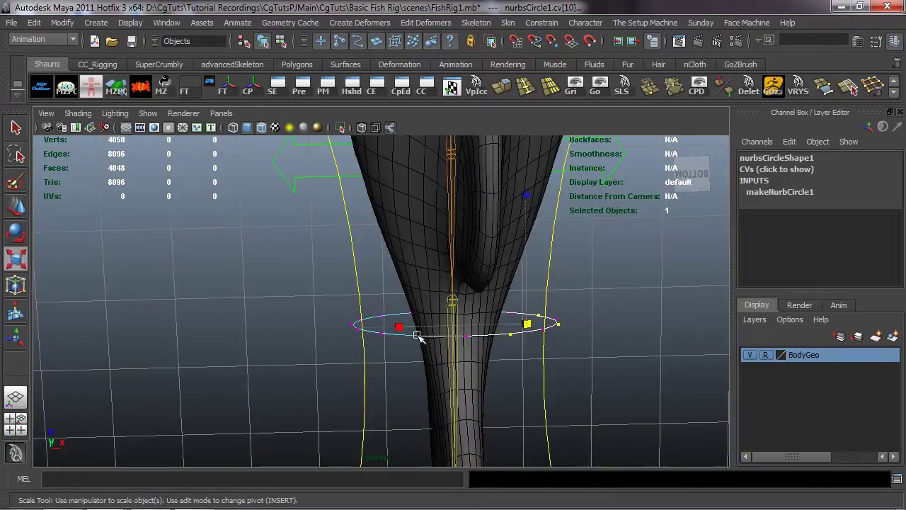
pyautogui.keyDown('alt'); pyautogui.moveTo(348, 338); pyautogui.dragTo(334, 403); pyautogui.keyUp('alt')
pyautogui.keyDown('alt'); pyautogui.moveTo(391, 384); pyautogui.dragTo(358, 310); pyautogui.keyUp('alt')
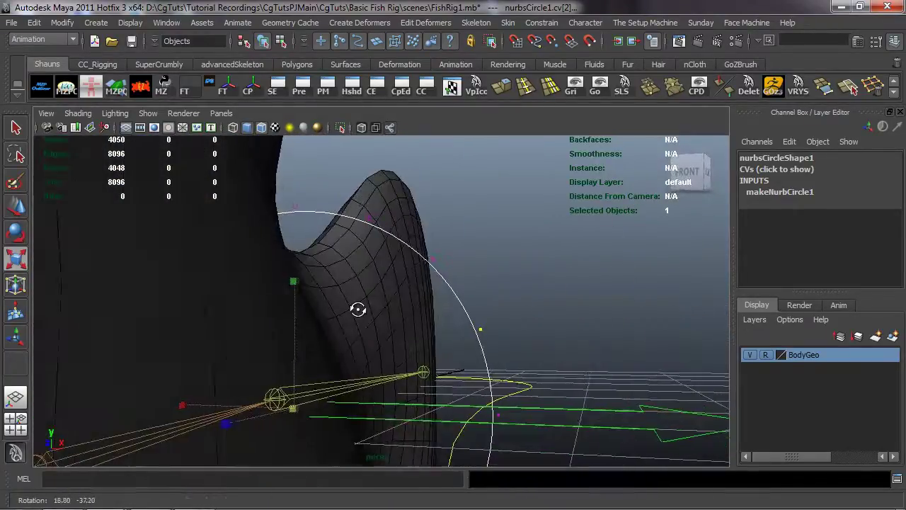
pyautogui.keyDown('alt'); pyautogui.moveTo(351, 269); pyautogui.dragTo(243, 364); pyautogui.keyUp('alt')
pyautogui.keyDown('alt'); pyautogui.moveTo(243, 364); pyautogui.dragTo(302, 319, button='middle'); pyautogui.keyUp('alt')
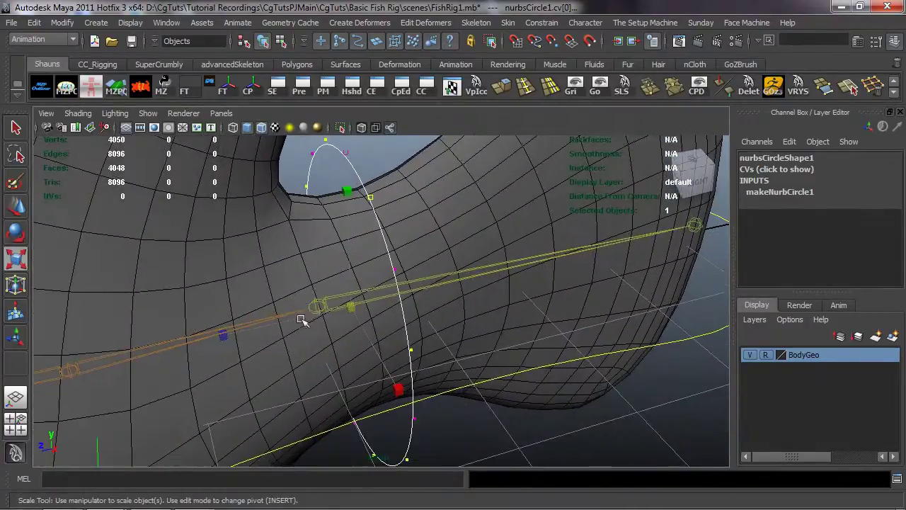
pyautogui.keyDown('alt'); pyautogui.moveTo(301, 319); pyautogui.dragTo(431, 380); pyautogui.keyUp('alt')
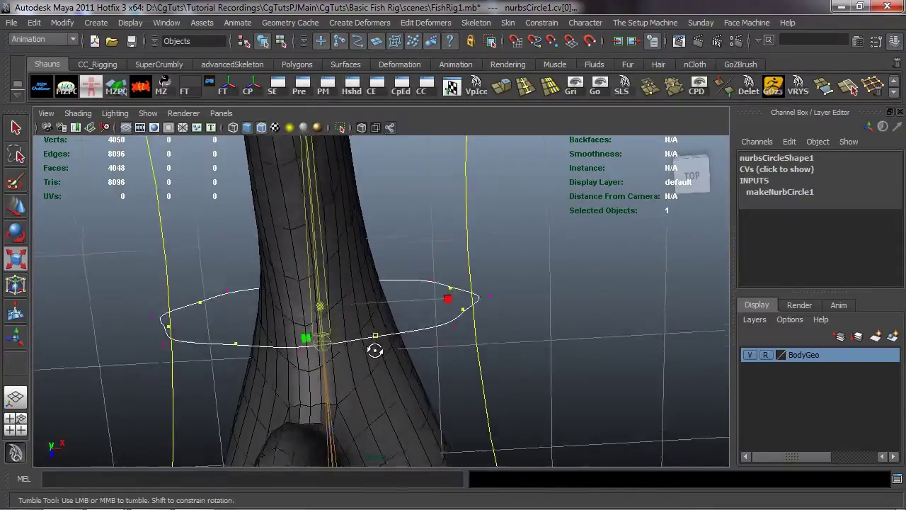
pyautogui.keyDown('alt'); pyautogui.moveTo(375, 350); pyautogui.dragTo(373, 361); pyautogui.keyUp('alt')
pyautogui.moveTo(318, 303)
pyautogui.mouseDown()
pyautogui.moveTo(258, 304)
pyautogui.moveTo(375, 309)
pyautogui.moveTo(361, 345)
pyautogui.mouseUp()
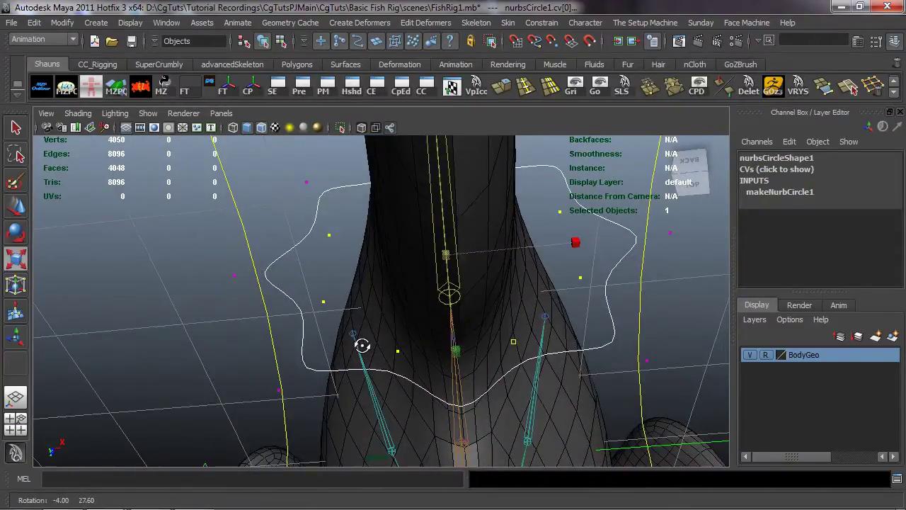
# Step: Return the wavy curve to object mode, scale it uniformly to 1.517 and narrow it in X to 1.048
pyautogui.keyDown('alt'); pyautogui.moveTo(370, 310); pyautogui.dragTo(359, 255); pyautogui.keyUp('alt')
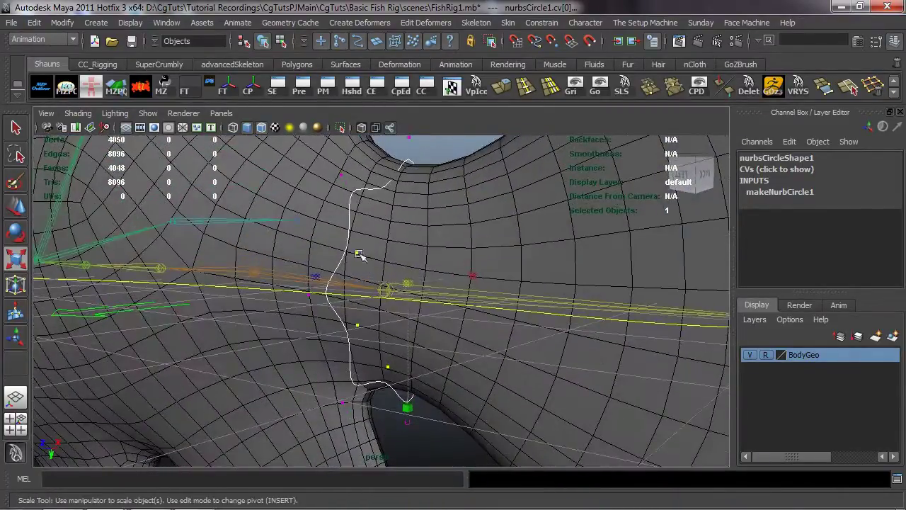
pyautogui.moveTo(350, 204); pyautogui.dragTo(370, 187, button='right')
pyautogui.click(351, 197)
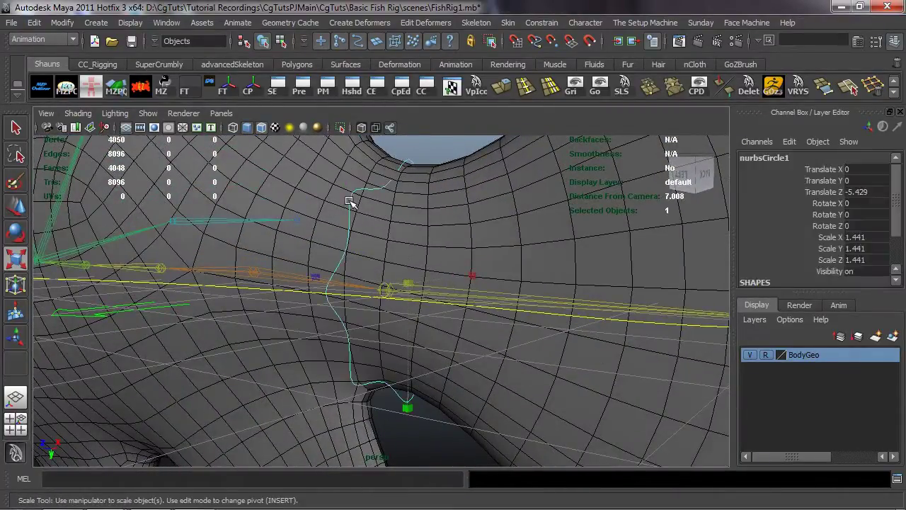
pyautogui.press('w')
pyautogui.press('r')
pyautogui.moveTo(411, 285); pyautogui.dragTo(420, 290)
pyautogui.keyDown('alt'); pyautogui.moveTo(420, 291); pyautogui.dragTo(390, 192); pyautogui.keyUp('alt')
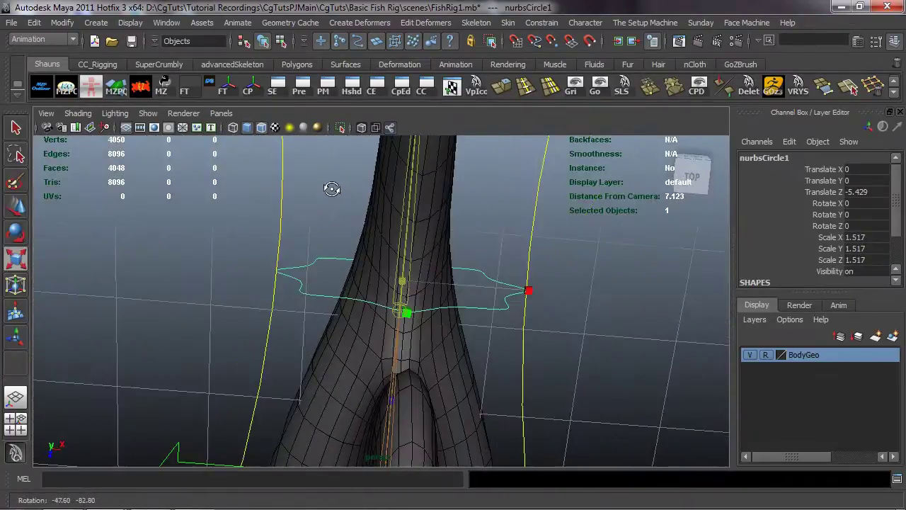
pyautogui.moveTo(527, 292); pyautogui.dragTo(431, 249)
# Step: Lower the tail curve to Translate Y -0.05 and scale it up slightly to 1.052, 1.523, 1.523
pyautogui.press('w')
pyautogui.moveTo(419, 203); pyautogui.dragTo(417, 216)
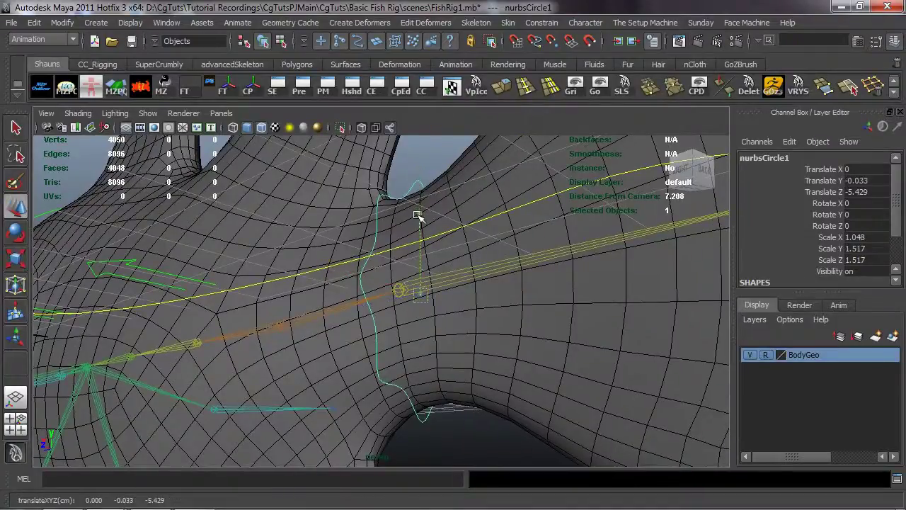
pyautogui.press('r')
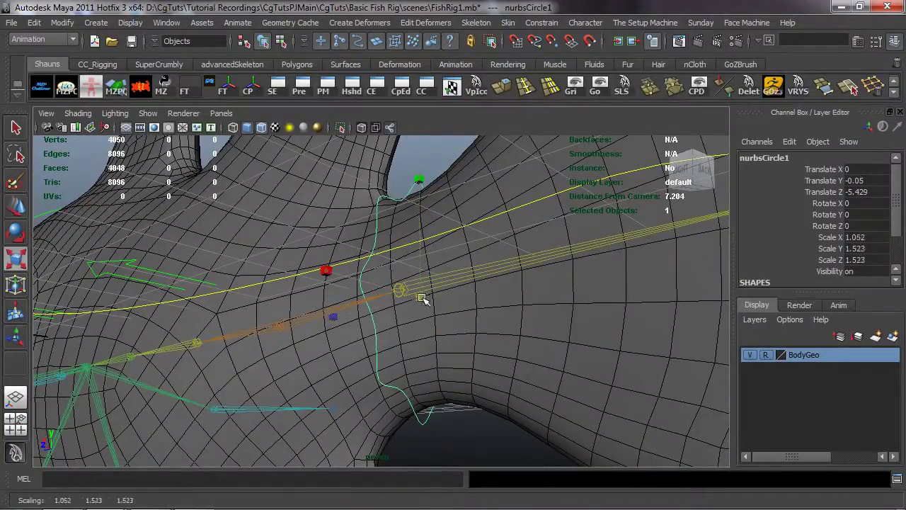
pyautogui.moveTo(423, 291); pyautogui.dragTo(273, 347)
# Step: Freeze the tail curve's transformations, delete its history, rename it CC_Tail_Rotate_CTRL and deselect it
pyautogui.click(142, 90)
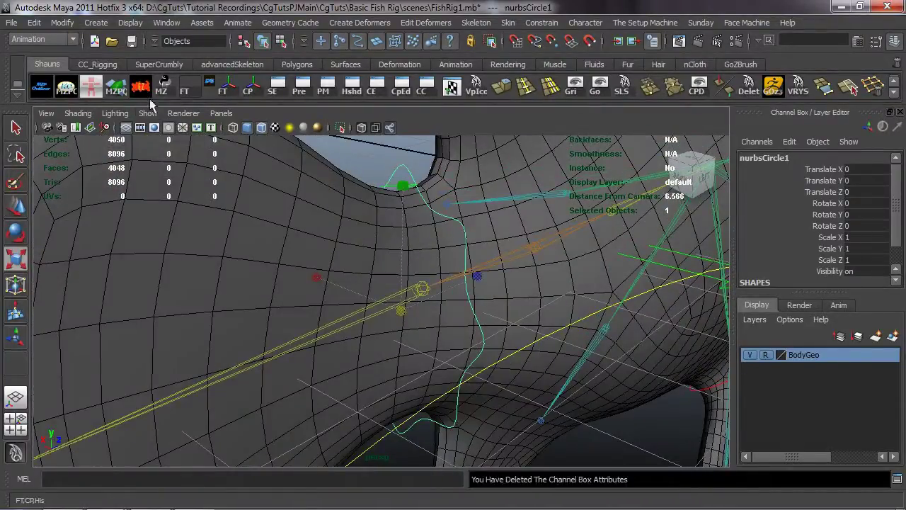
pyautogui.keyDown('alt'); pyautogui.moveTo(411, 275); pyautogui.dragTo(247, 268); pyautogui.keyUp('alt')
pyautogui.scroll(-5, 260, 267)
pyautogui.doubleClick(779, 158)
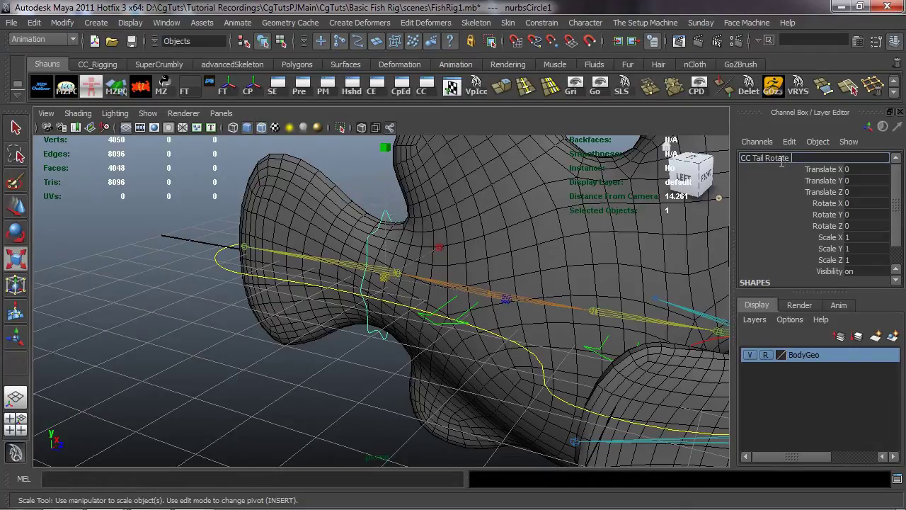
pyautogui.write('CC_Tail_Rotate_CTRL')
pyautogui.press('Return')
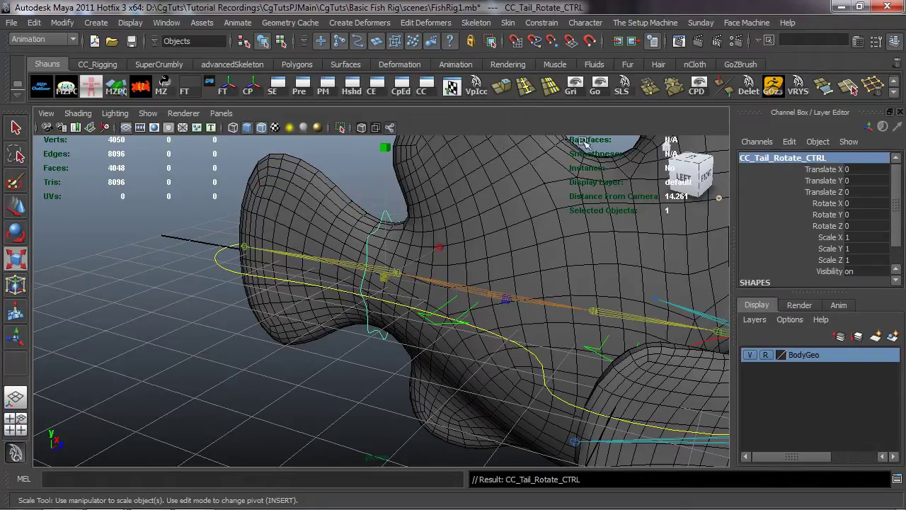
pyautogui.click(143, 91)
pyautogui.keyDown('alt'); pyautogui.moveTo(495, 297); pyautogui.dragTo(414, 298); pyautogui.keyUp('alt')
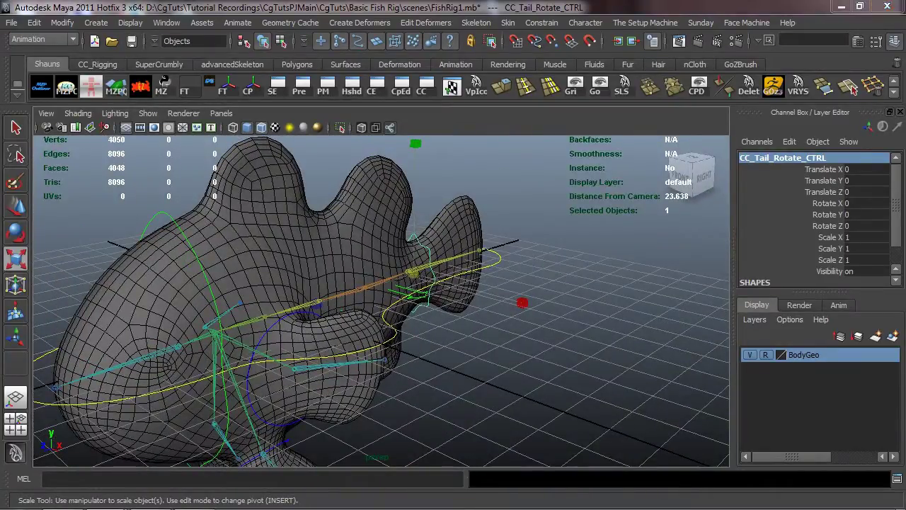
pyautogui.click(621, 387)
pyautogui.keyDown('alt'); pyautogui.moveTo(491, 366); pyautogui.dragTo(492, 328); pyautogui.keyUp('alt')
pyautogui.keyDown('alt'); pyautogui.moveTo(491, 328); pyautogui.dragTo(484, 327, button='right'); pyautogui.keyUp('alt')
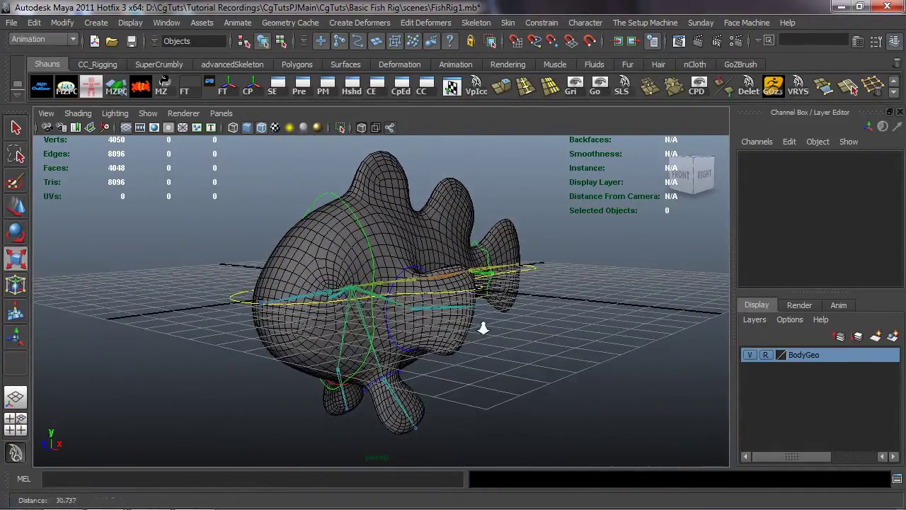
pyautogui.moveTo(483, 328)
pyautogui.keyDown('alt'); pyautogui.mouseDown()
pyautogui.moveTo(495, 320)
pyautogui.moveTo(495, 341)
pyautogui.mouseUp(); pyautogui.keyUp('alt')
pyautogui.press('r')
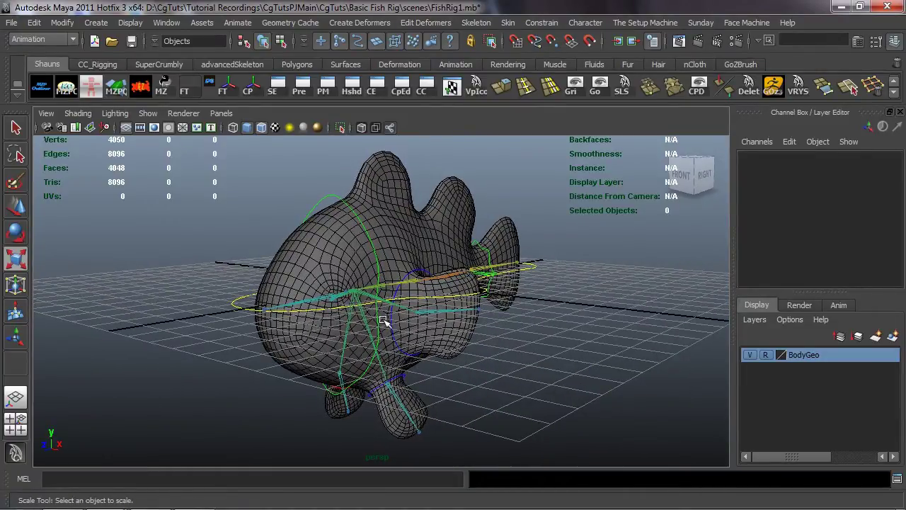
pyautogui.moveTo(358, 300)
pyautogui.keyDown('alt'); pyautogui.mouseDown(button='middle')
pyautogui.moveTo(345, 295)
pyautogui.moveTo(368, 298)
pyautogui.mouseUp(button='middle'); pyautogui.keyUp('alt')
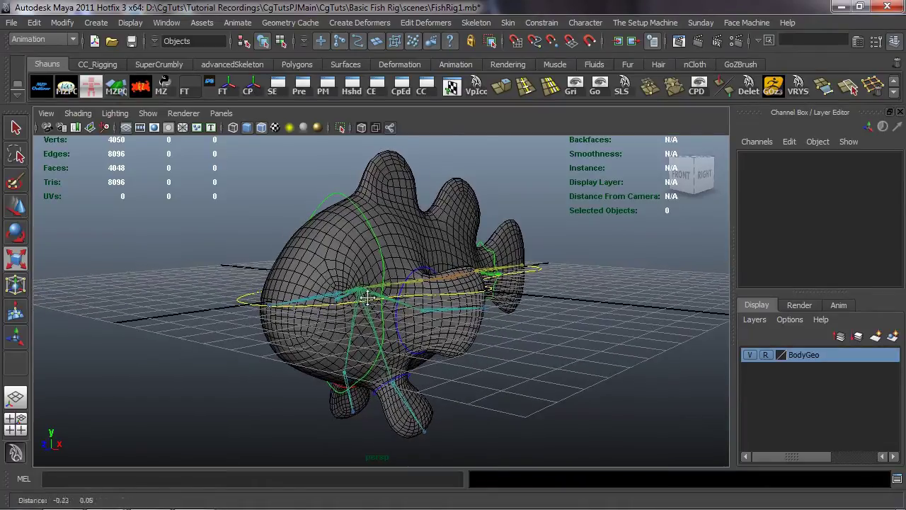